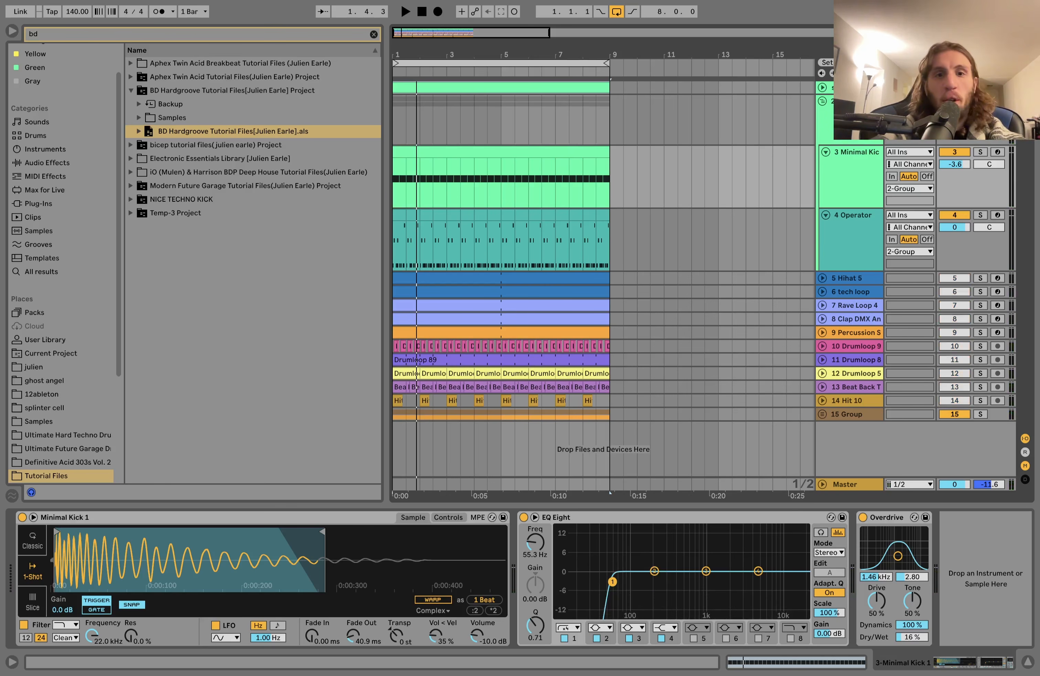
Play the loop briefly and solo the Minimal Kick track
key(space)
click(845, 245)
key(space)
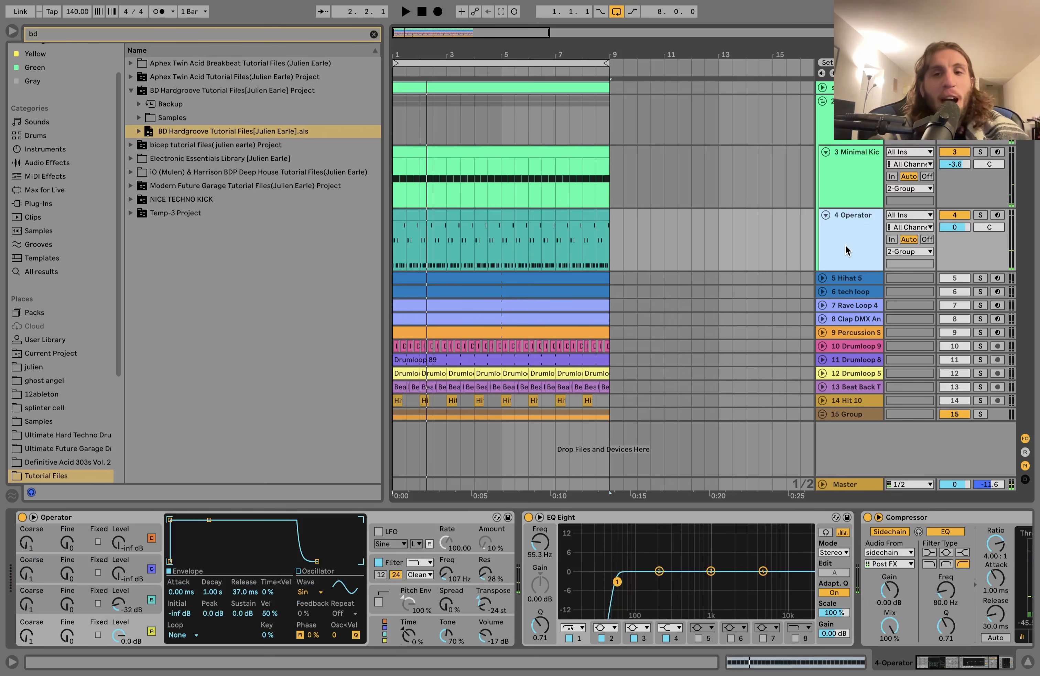
click(853, 185)
click(981, 152)
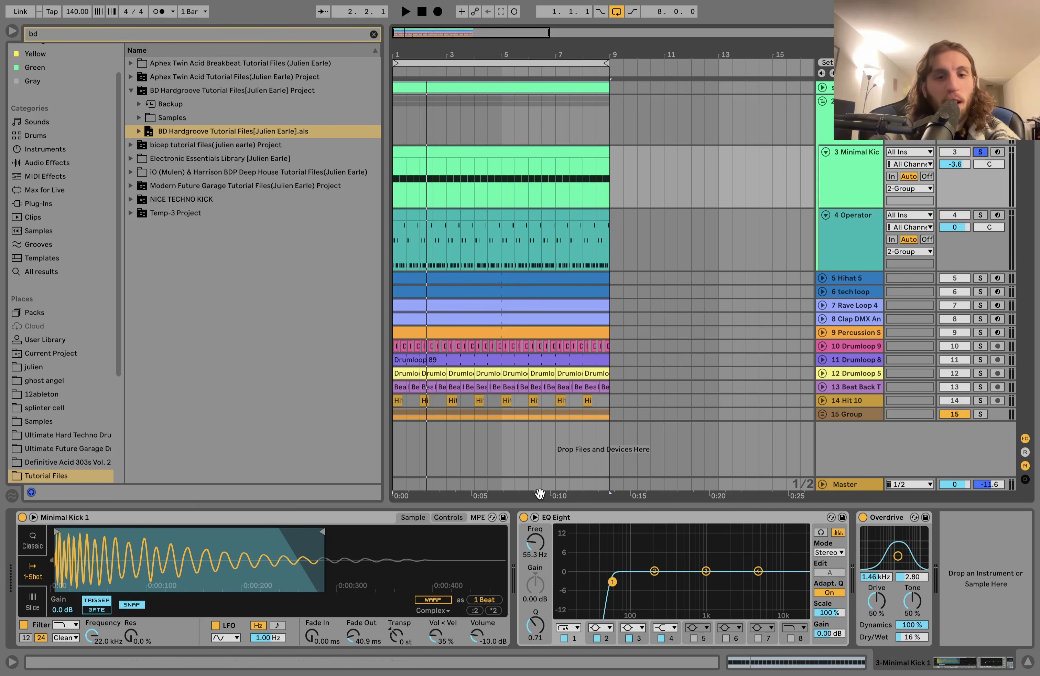
Compare the soloed kick with EQ Eight and Overdrive bypassed and with both effects re-enabled during playback
click(524, 518)
click(863, 518)
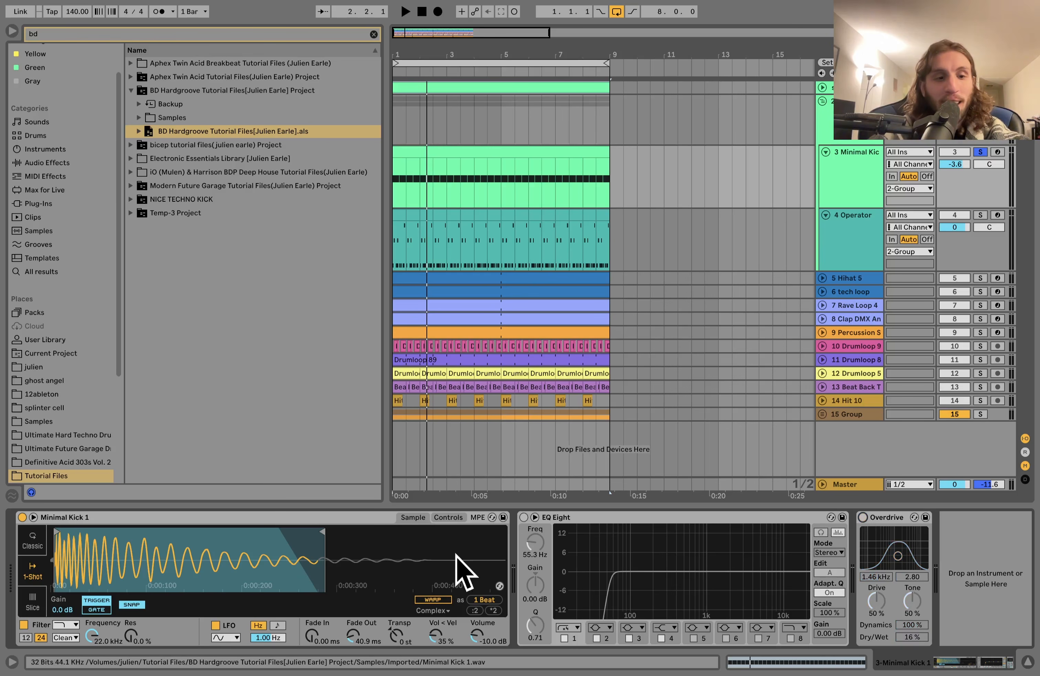
key(space)
click(524, 518)
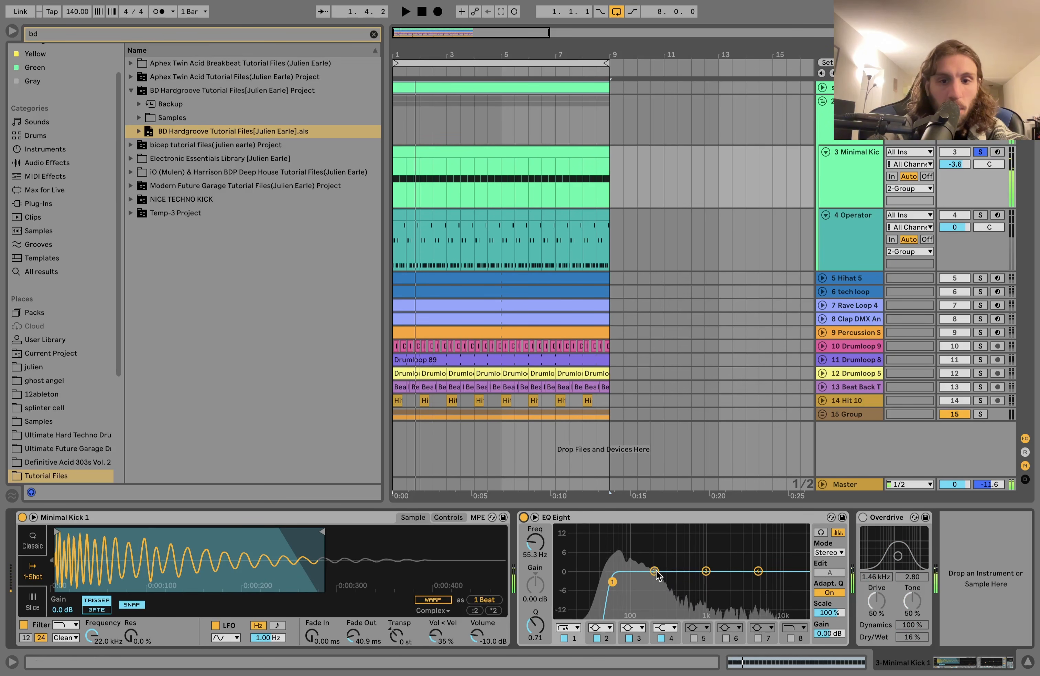
click(863, 518)
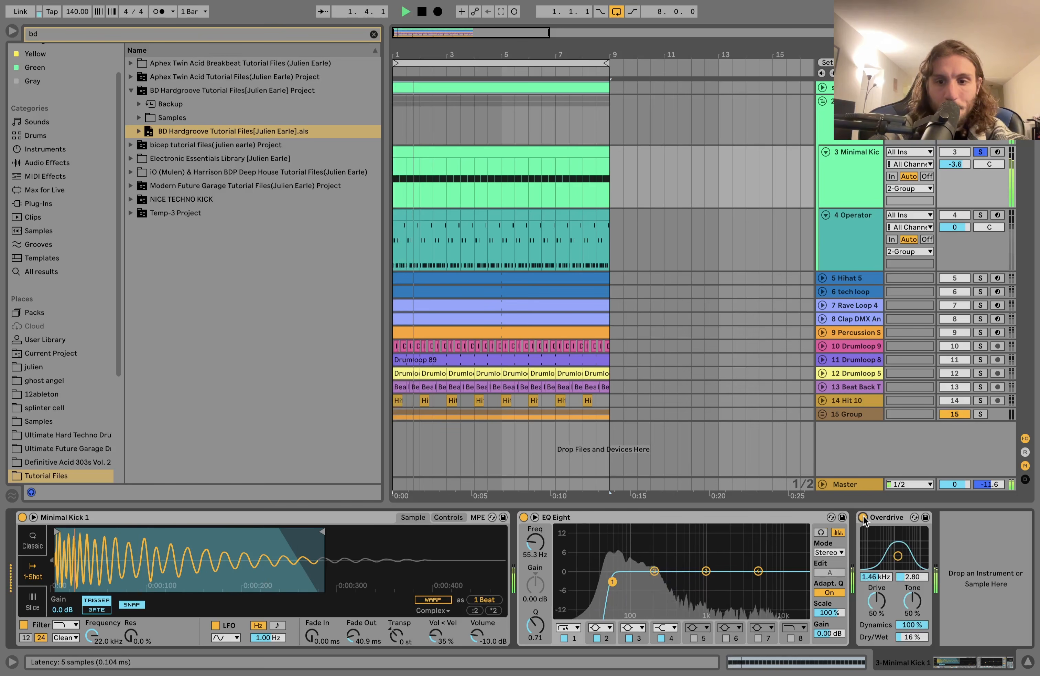
key(space)
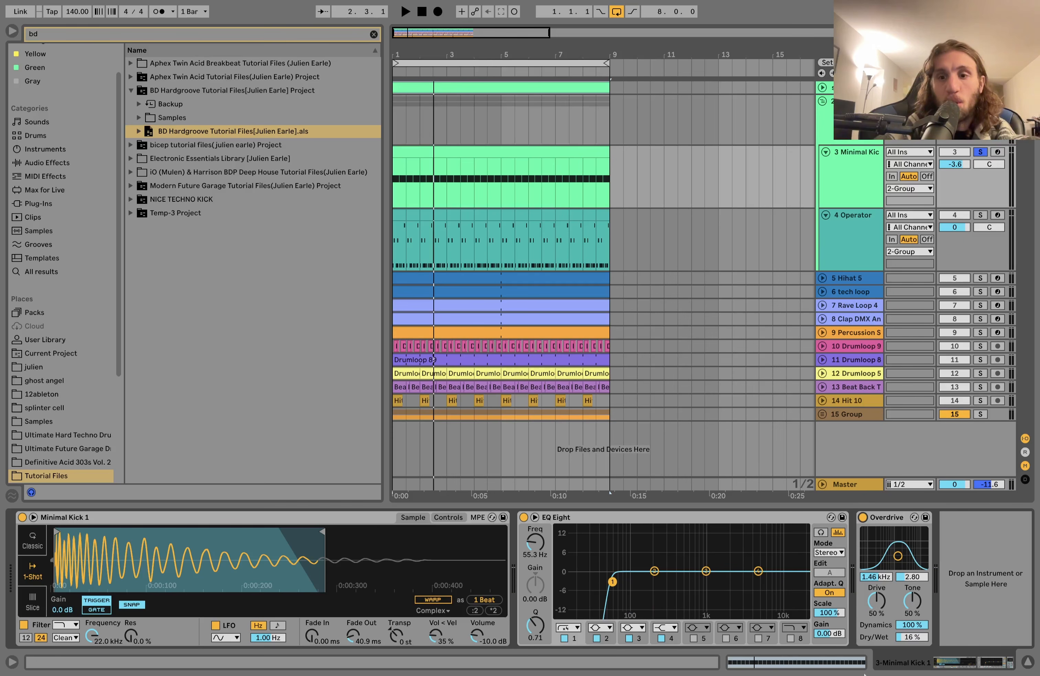
Solo the Operator track and open the notes of its first clip
click(853, 256)
click(981, 215)
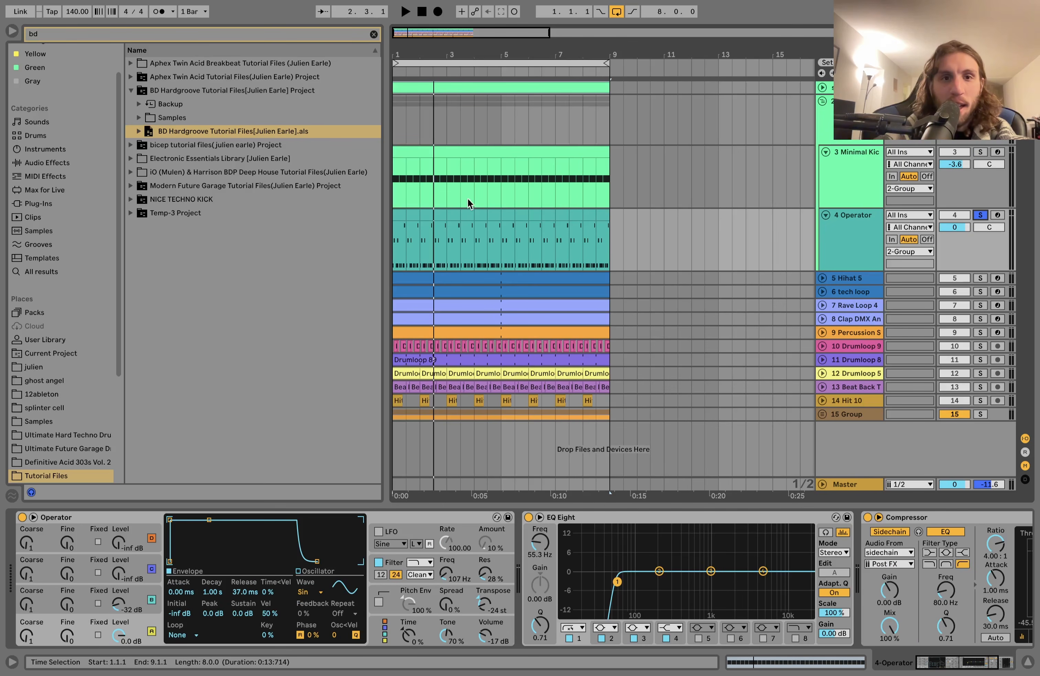
scroll(459, 215, up, 3)
scroll(458, 215, up, 3)
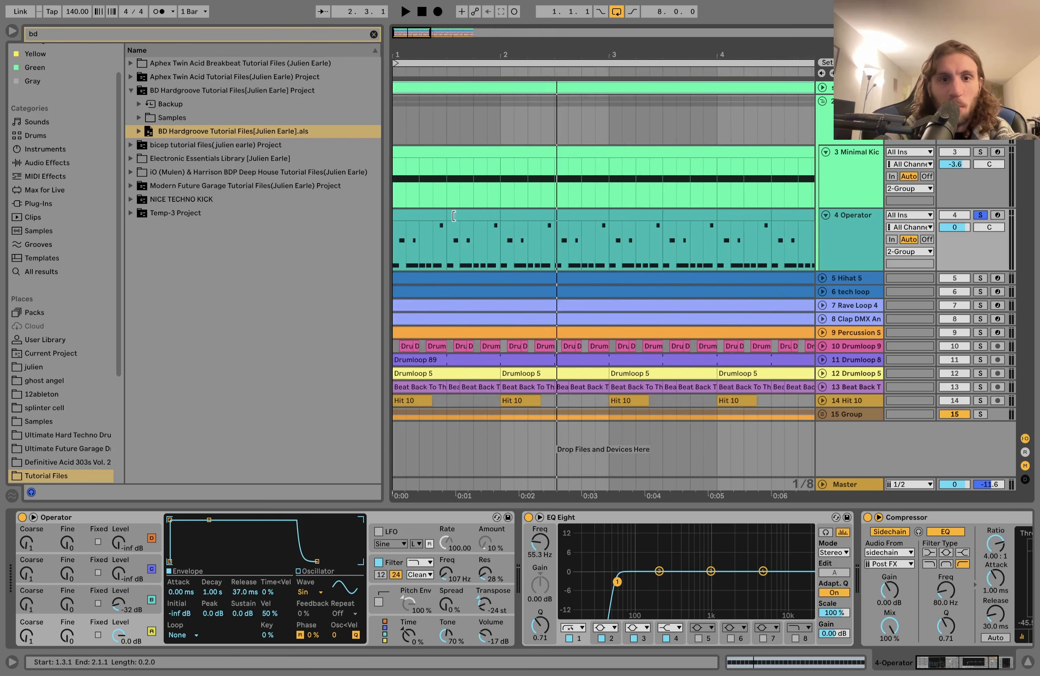
click(422, 213)
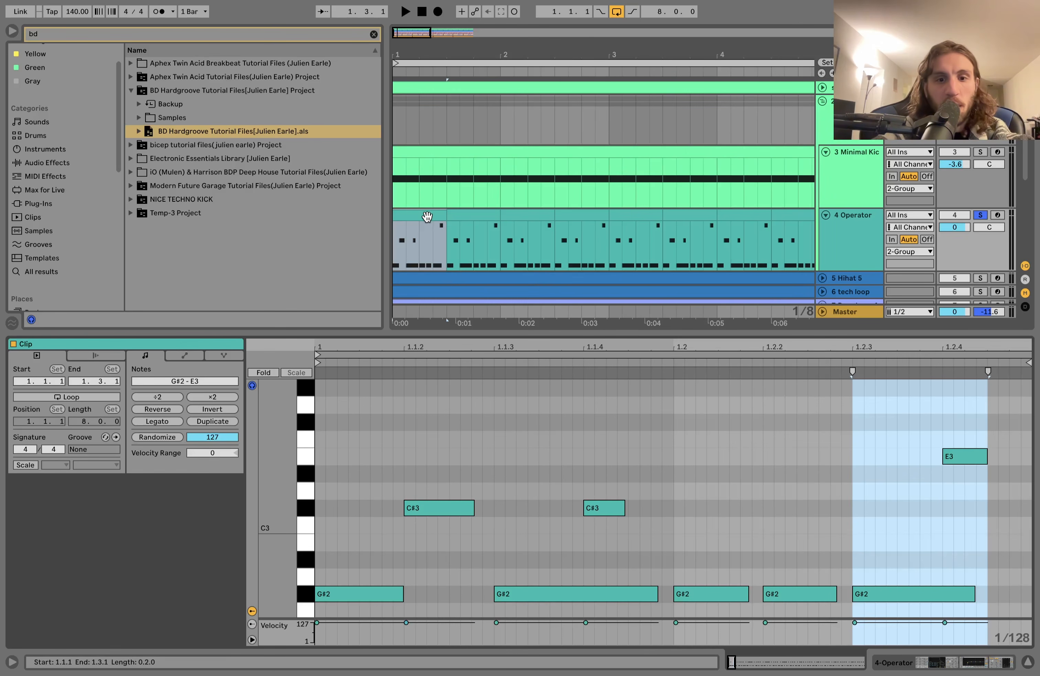
click(439, 217)
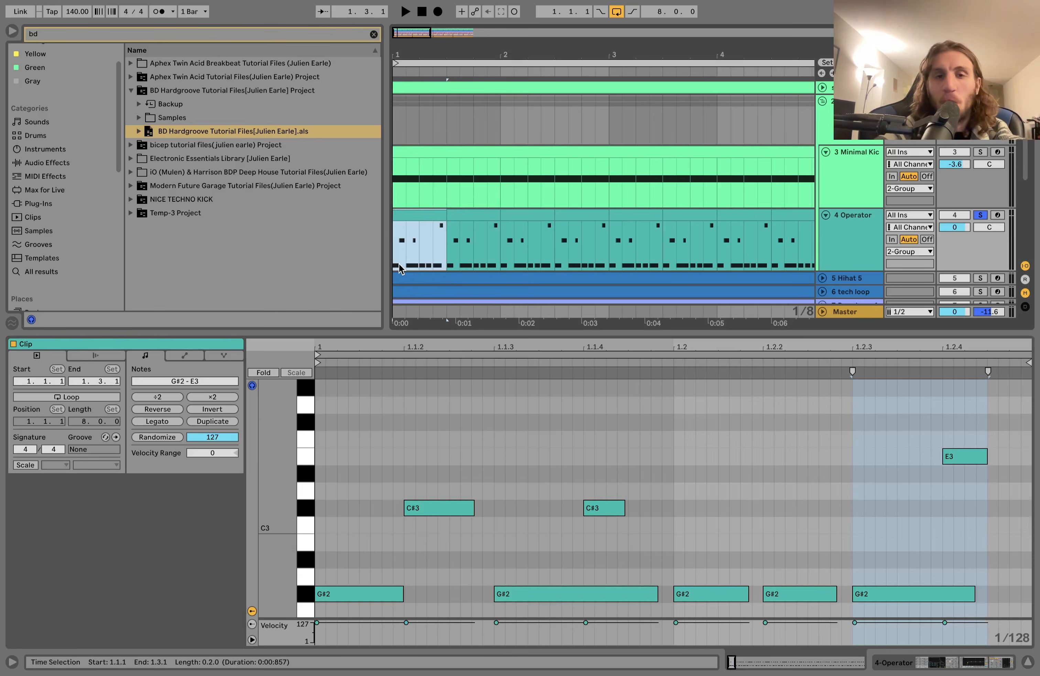
Loop the first bar of the Operator track and play it
click(498, 251)
scroll(497, 251, down, 2)
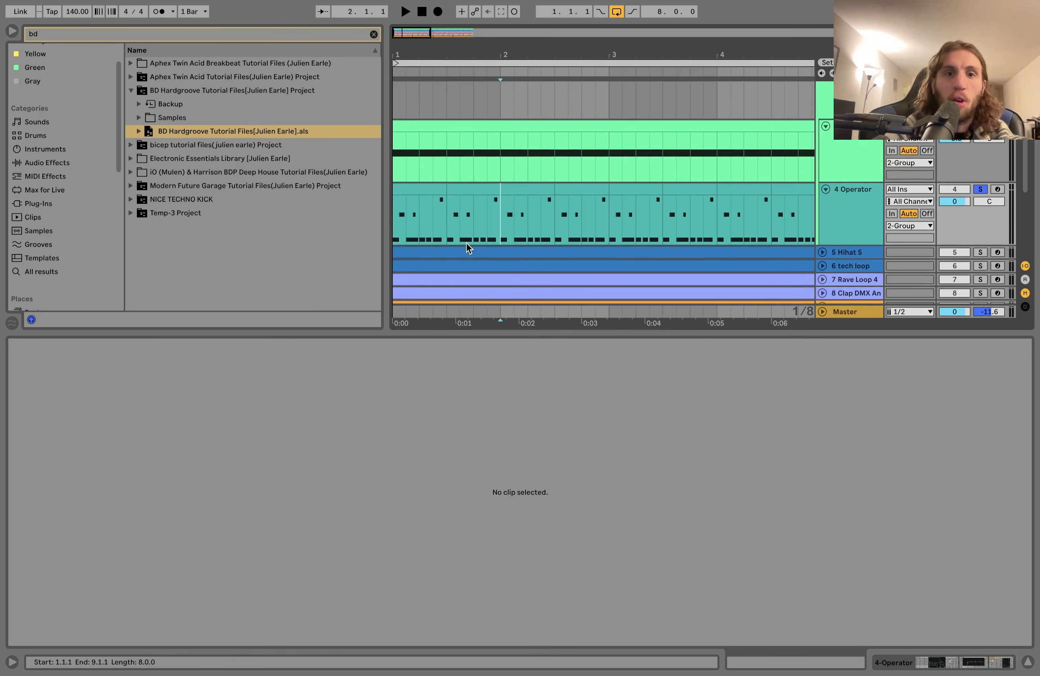
shift+click(406, 219)
key(super+l)
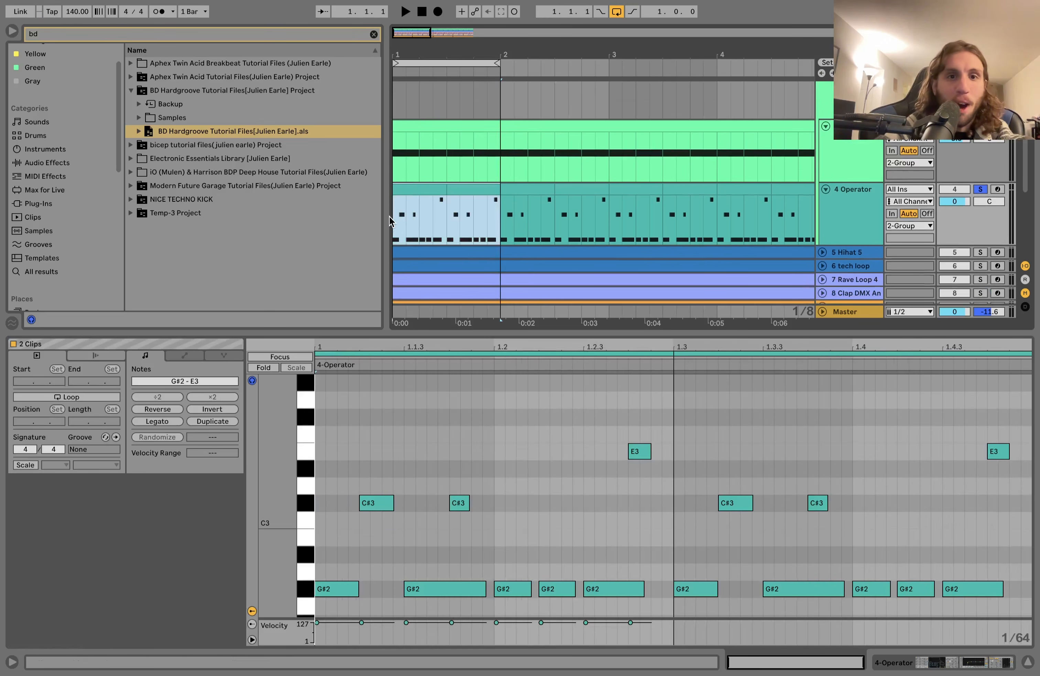
key(space)
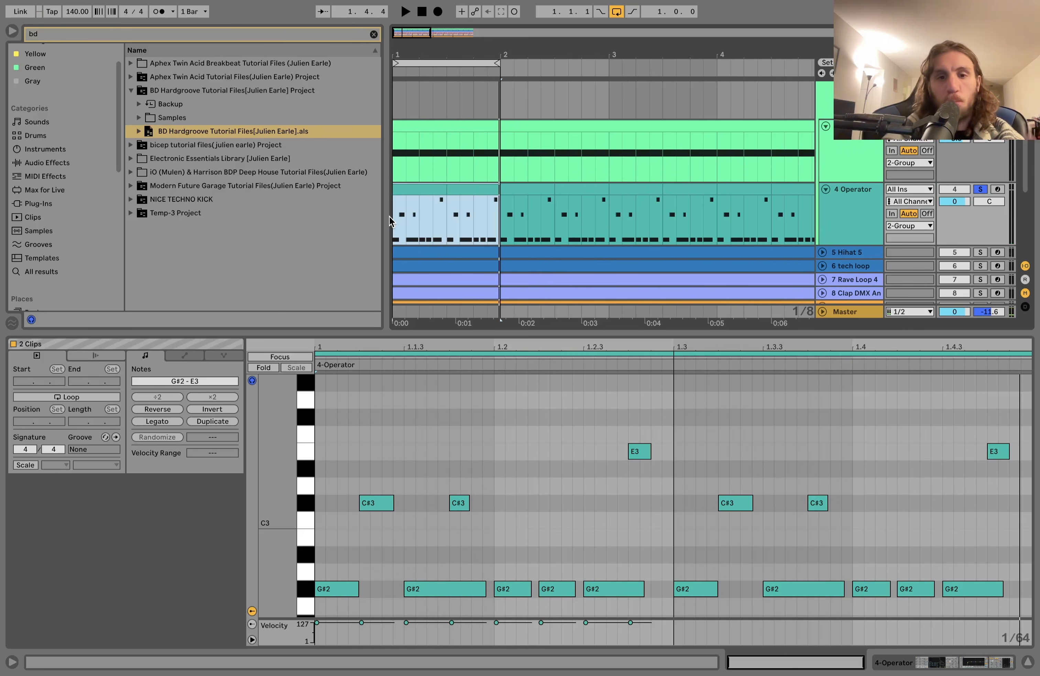
Audition the G#2, C#3 and E3 notes in the first Operator clip and play back the bassline
click(412, 188)
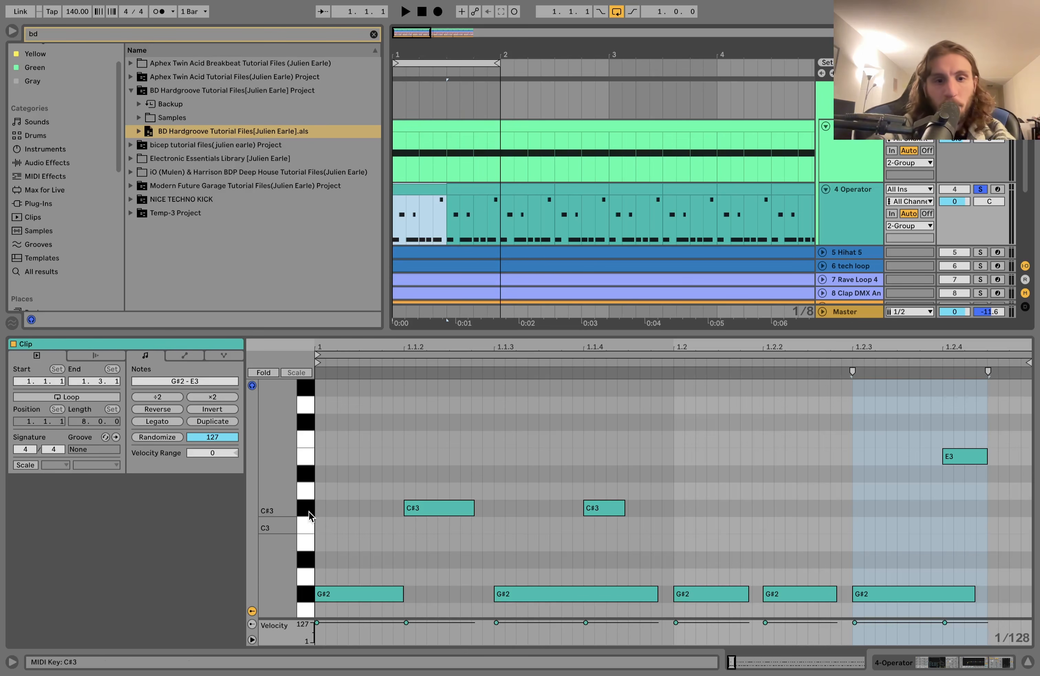
click(306, 595)
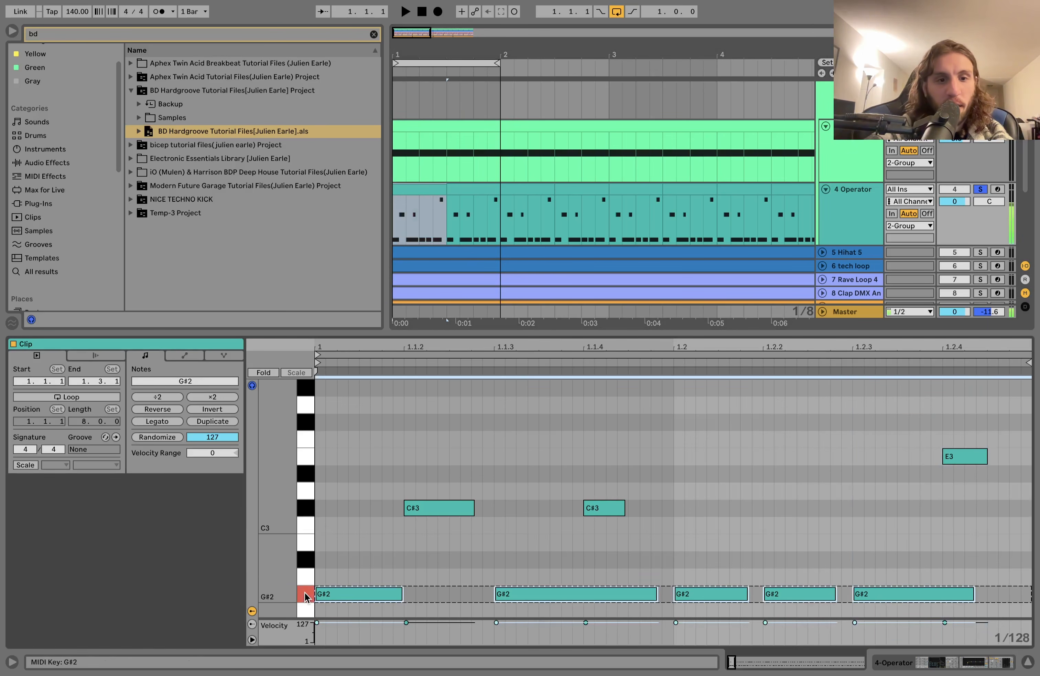
click(305, 508)
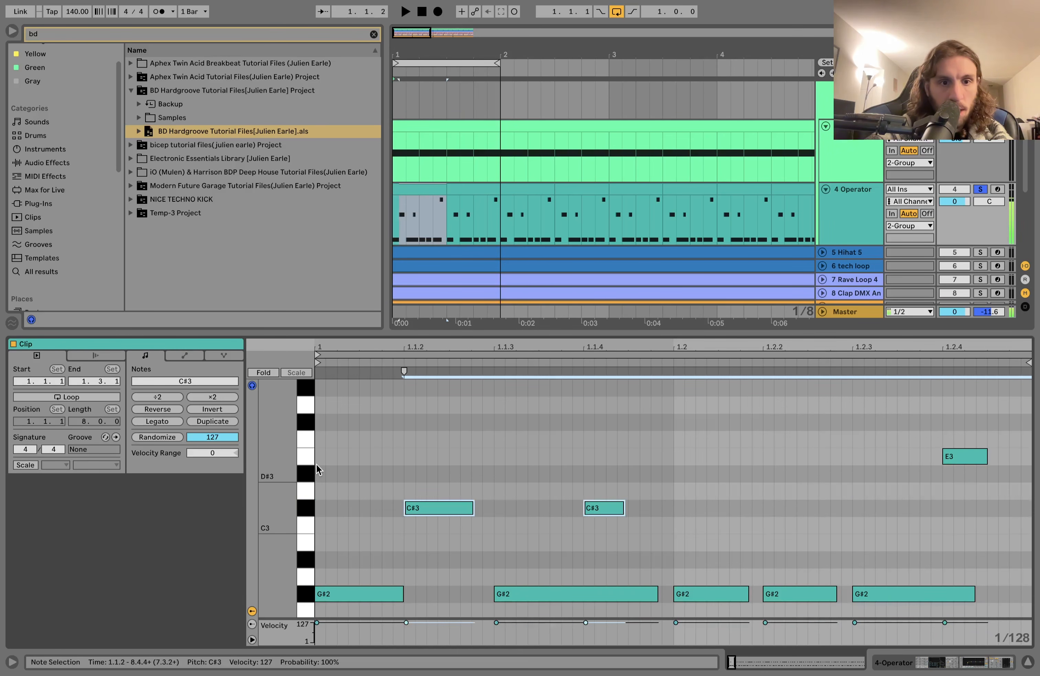
click(307, 457)
click(304, 593)
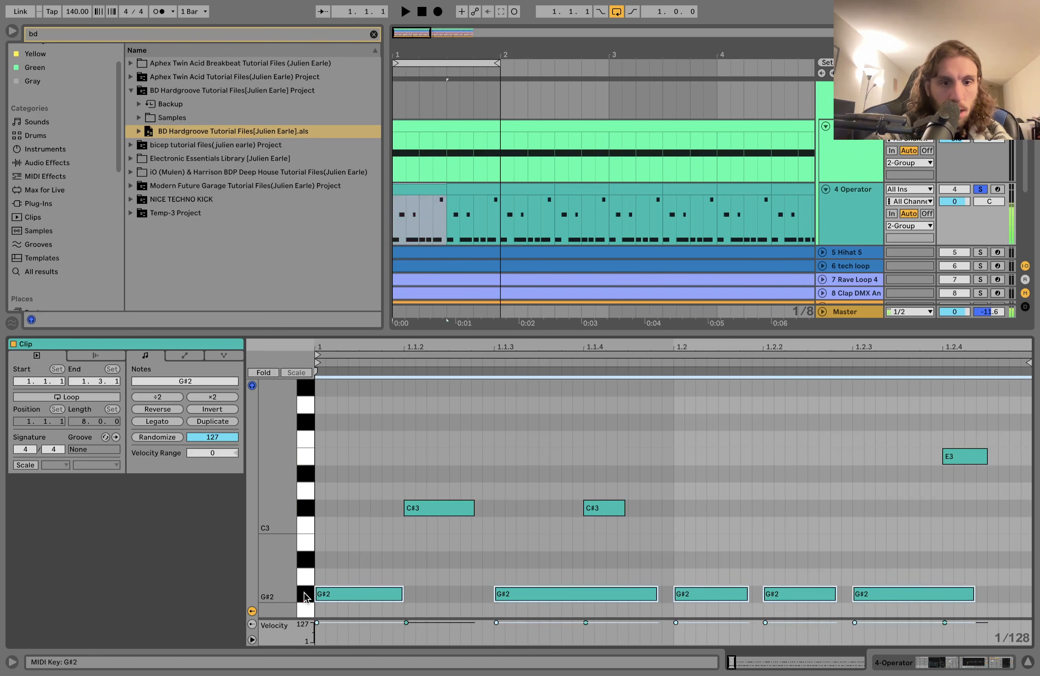
key(space)
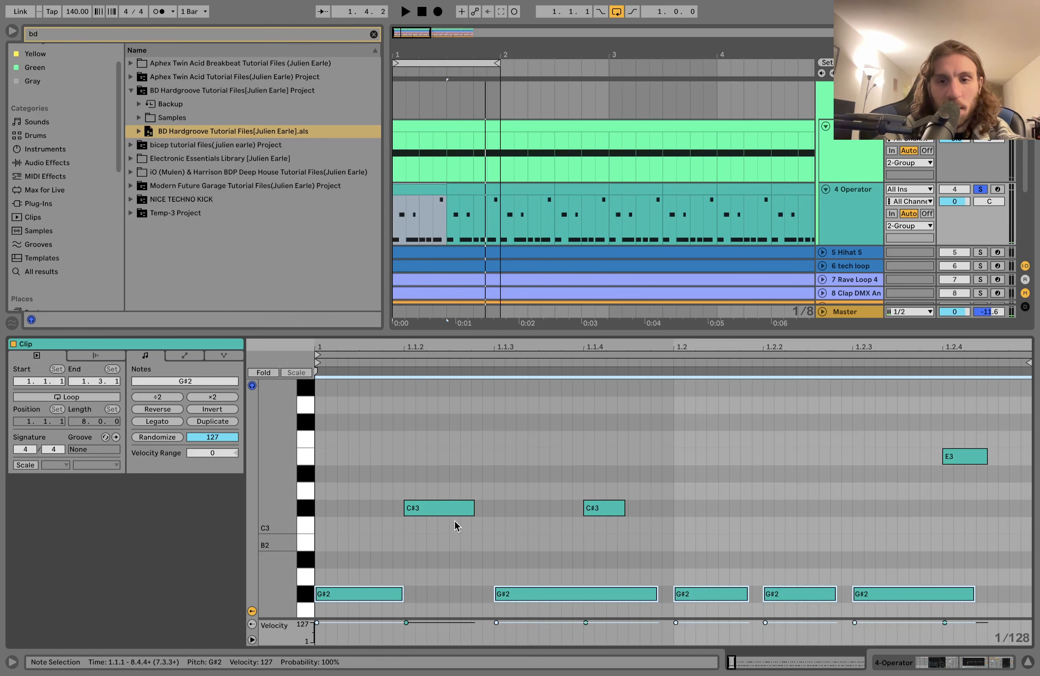
Inspect the Operator bass oscillators, and listen to the sound with its filter bypassed before re-enabling the filter
click(845, 219)
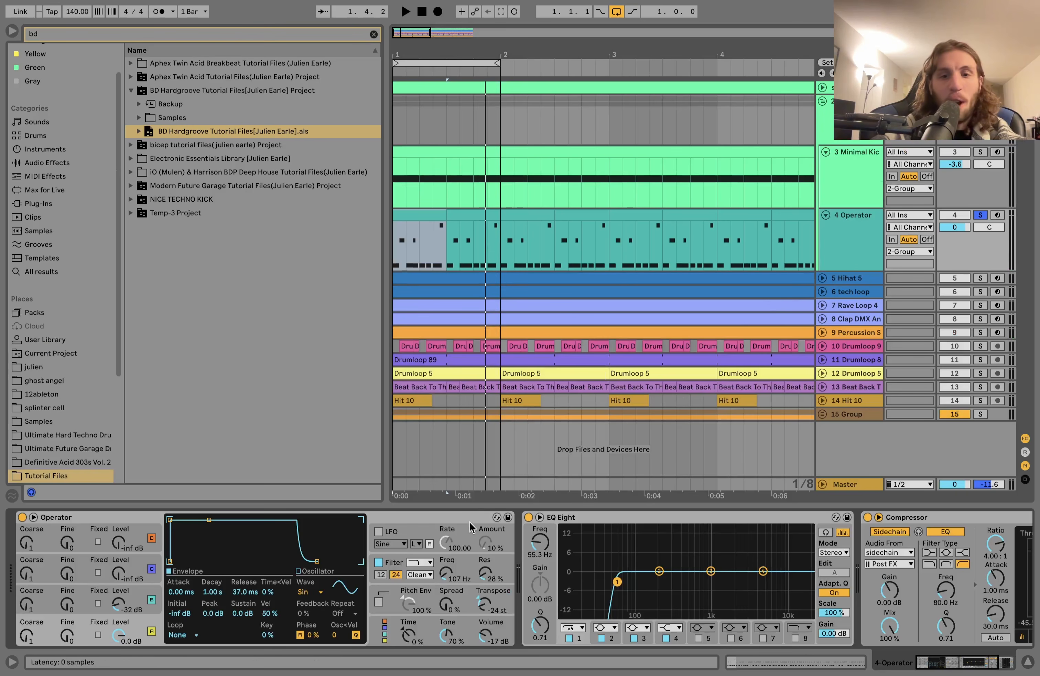
click(379, 563)
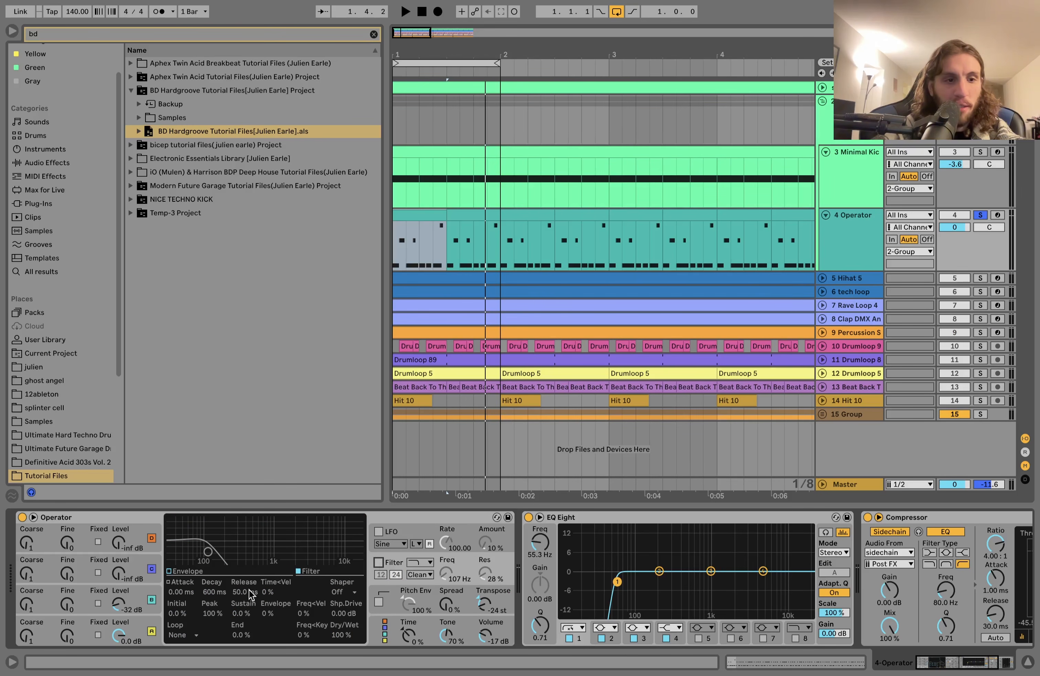
click(146, 625)
click(130, 589)
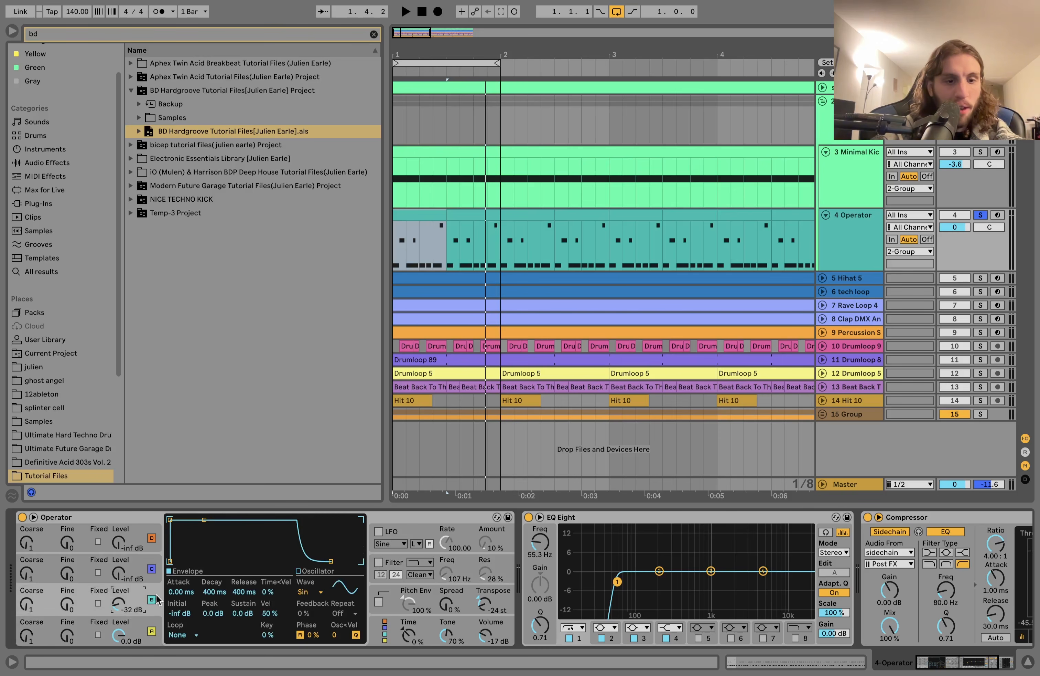
click(391, 561)
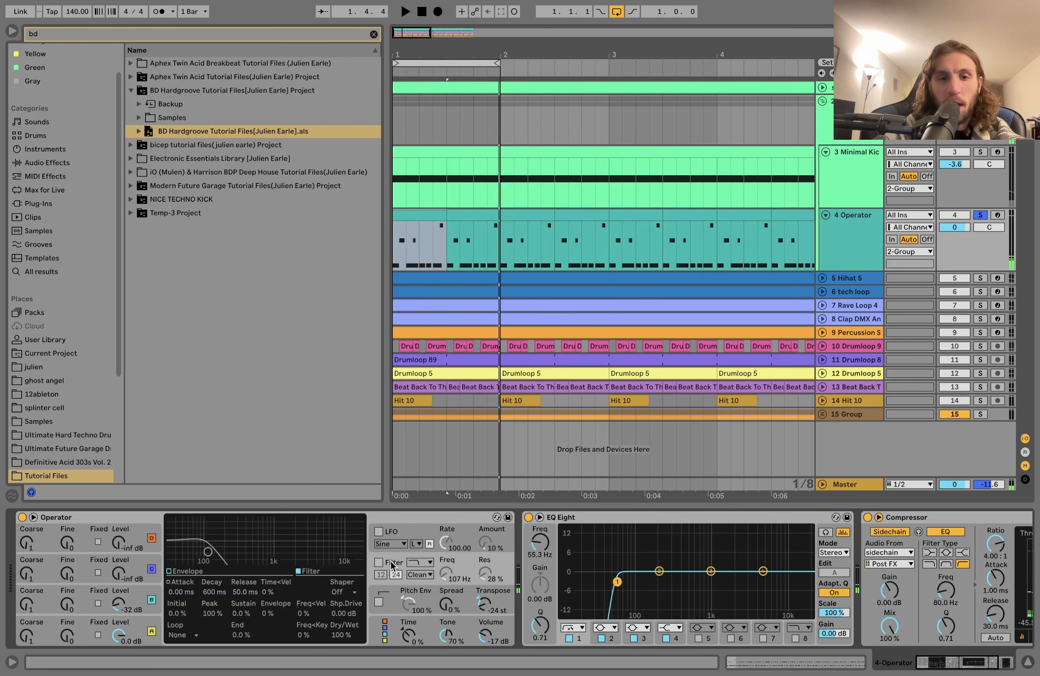
click(377, 562)
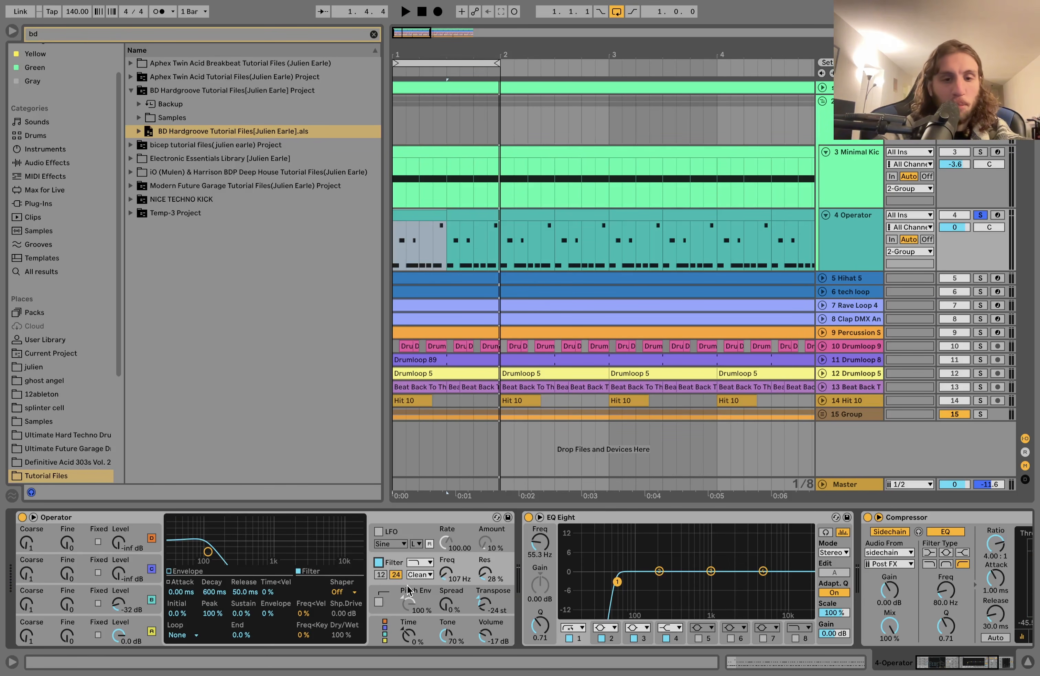
Show the Operator track's EQ Eight and Compressor, and compare the bass in the full mix with it soloed
scroll(406, 578, right, 5)
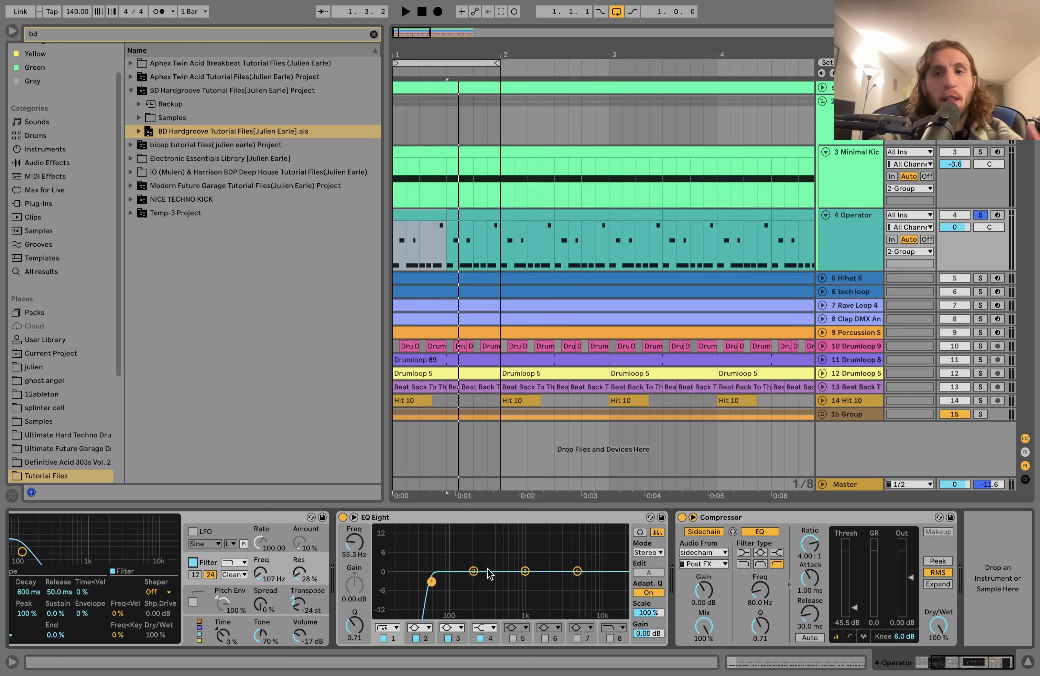
click(979, 216)
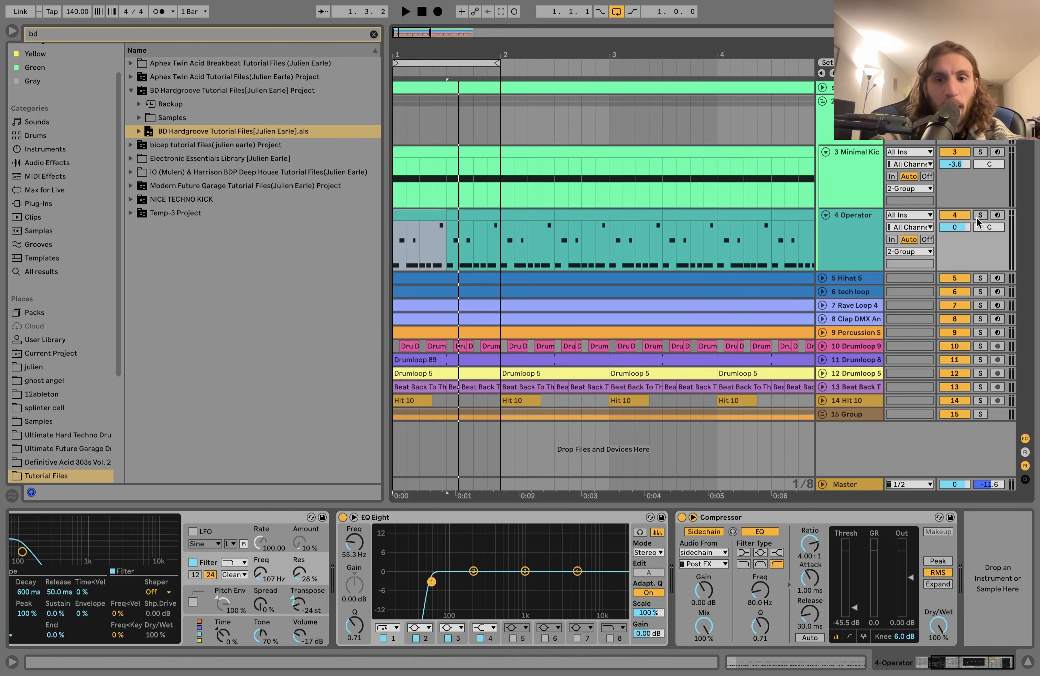
click(979, 215)
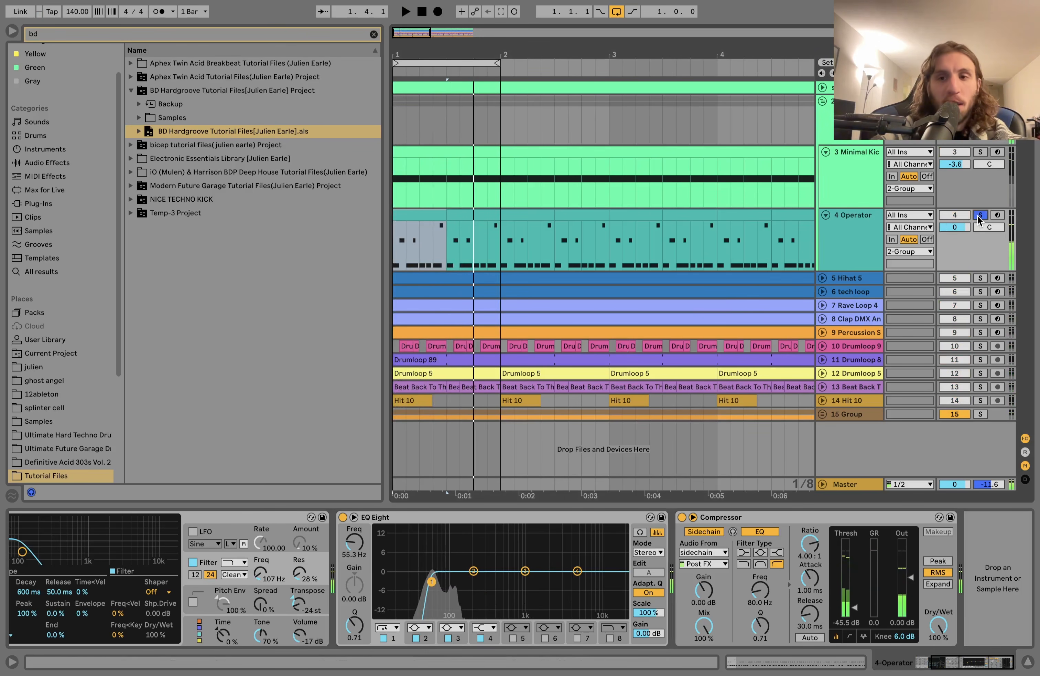
Solo the tracks from Hihat 5 through 15 Group and listen to them without and with the Operator bass
click(865, 275)
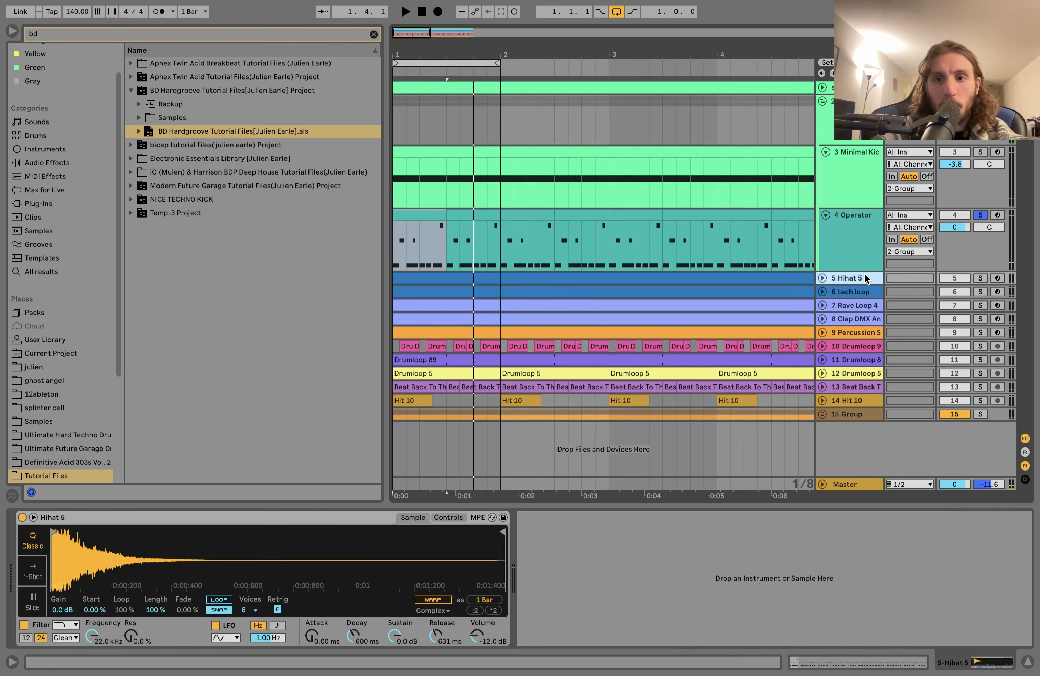
shift+click(866, 415)
click(985, 414)
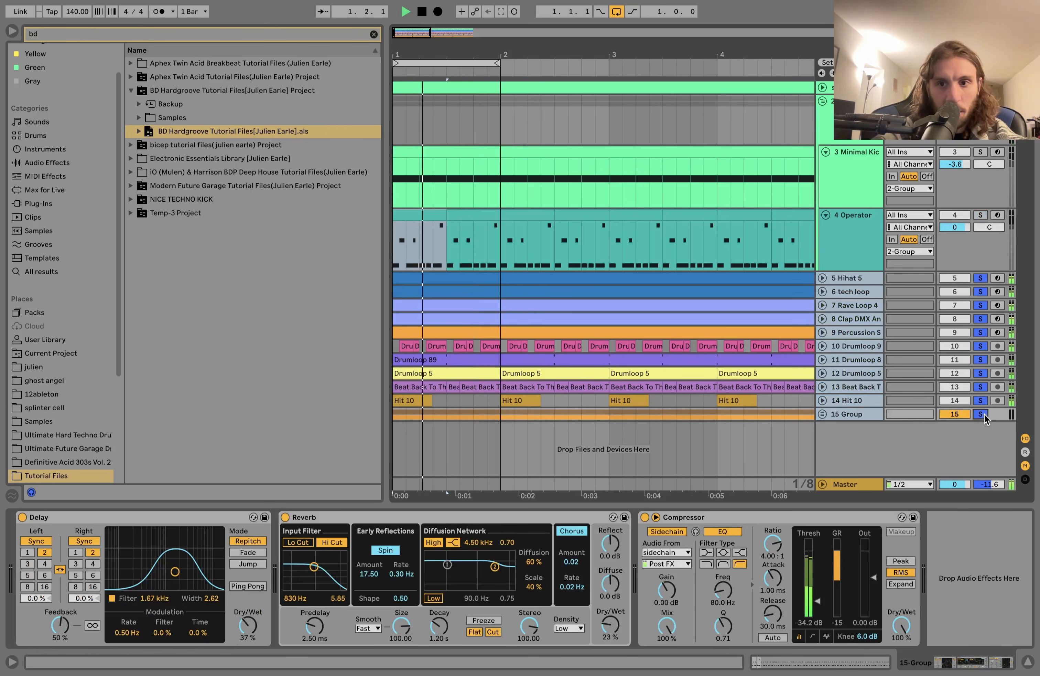
click(981, 215)
key(space)
click(982, 215)
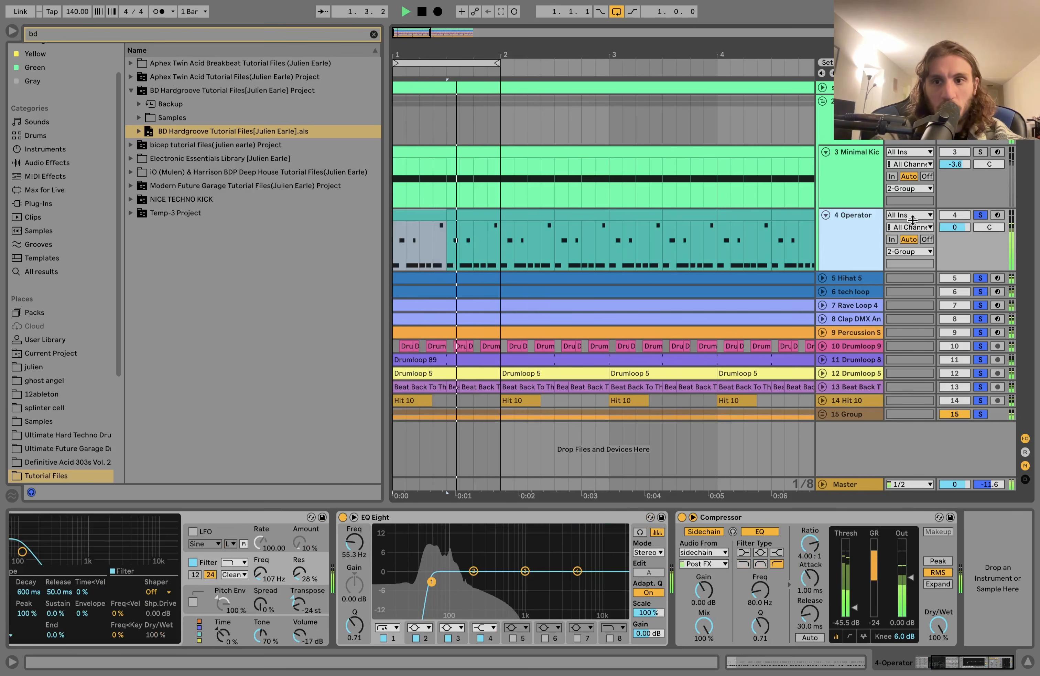
key(space)
Play the Operator bass on its own, with only its track soloed
click(843, 216)
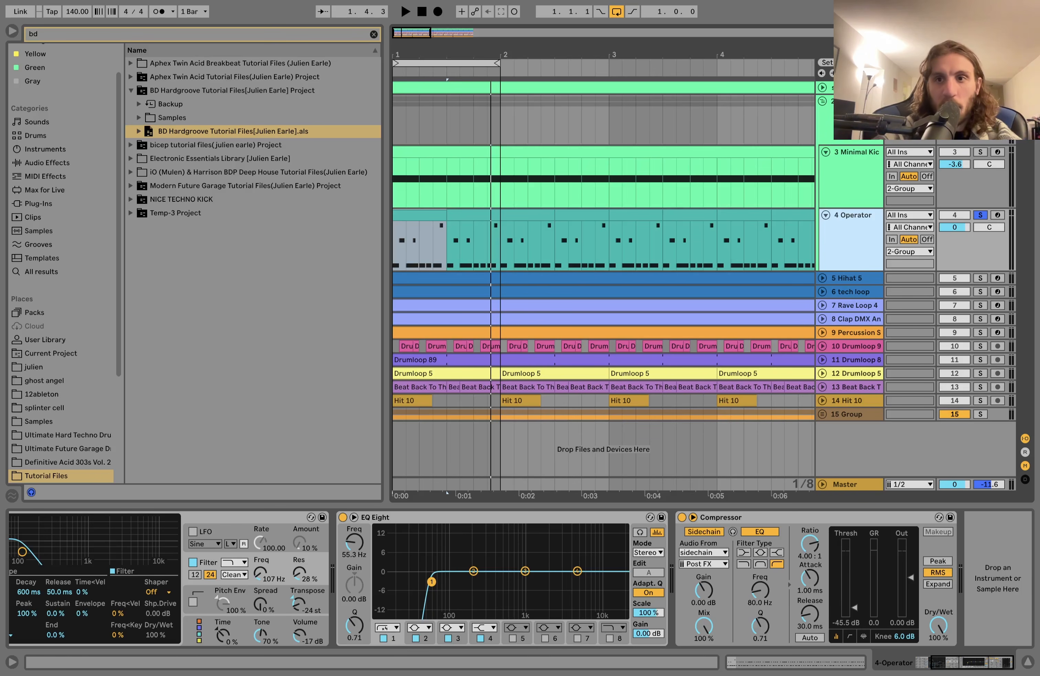
key(space)
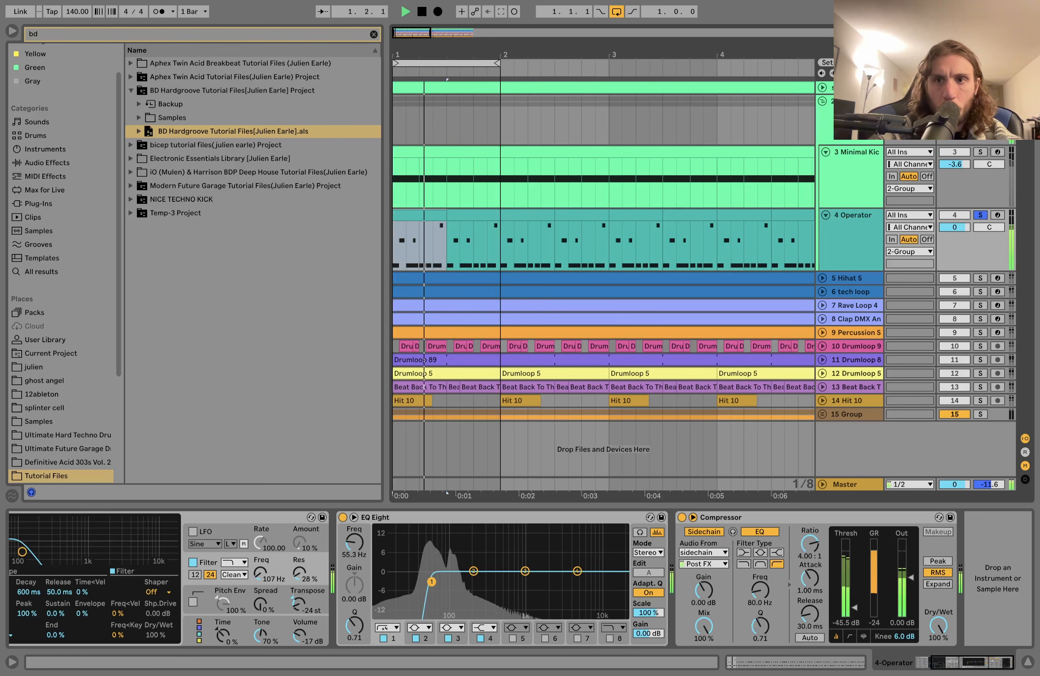
key(space)
Solo the group holding the Minimal Kick and Operator tracks, show its Utility effect, and play kick and bass together
click(981, 101)
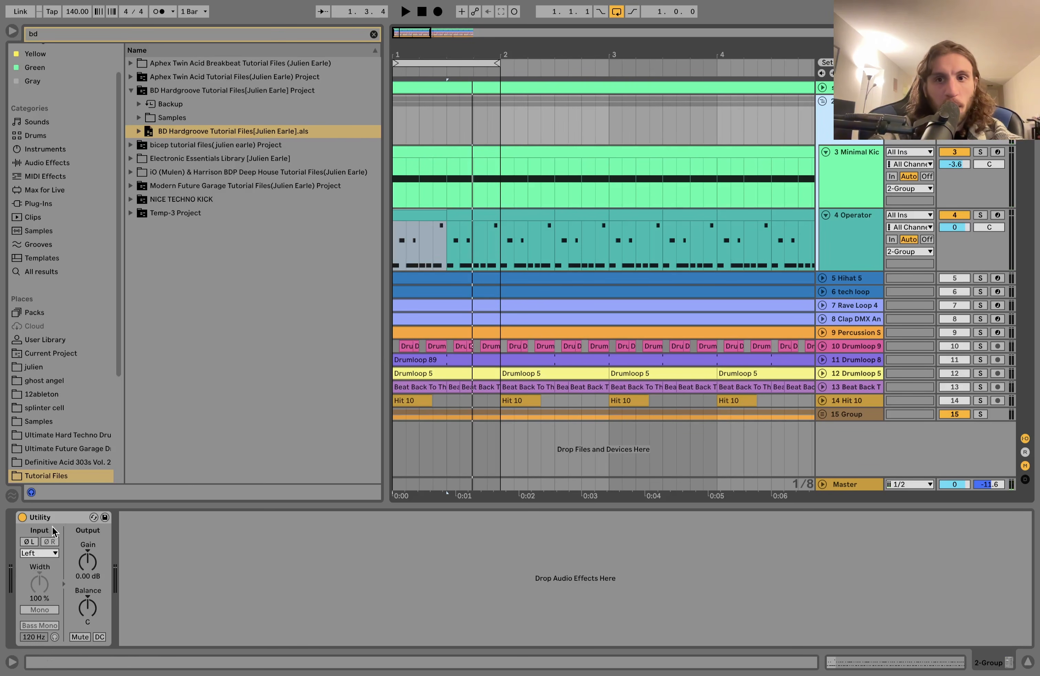
click(850, 178)
click(858, 221)
click(856, 119)
key(space)
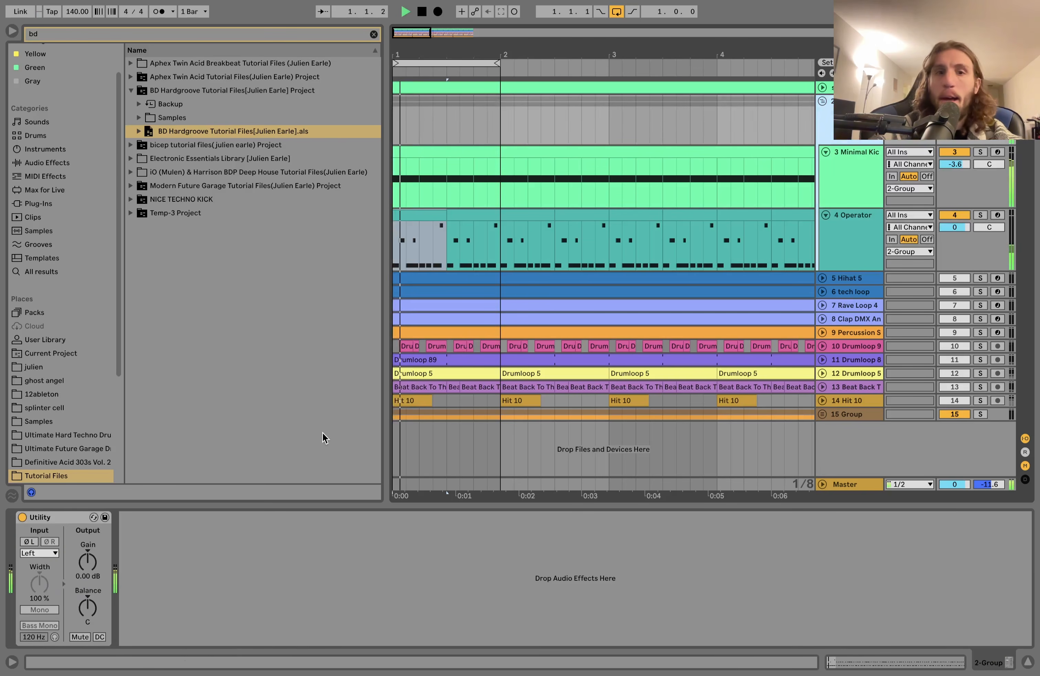
scroll(749, 262, down, 3)
key(space)
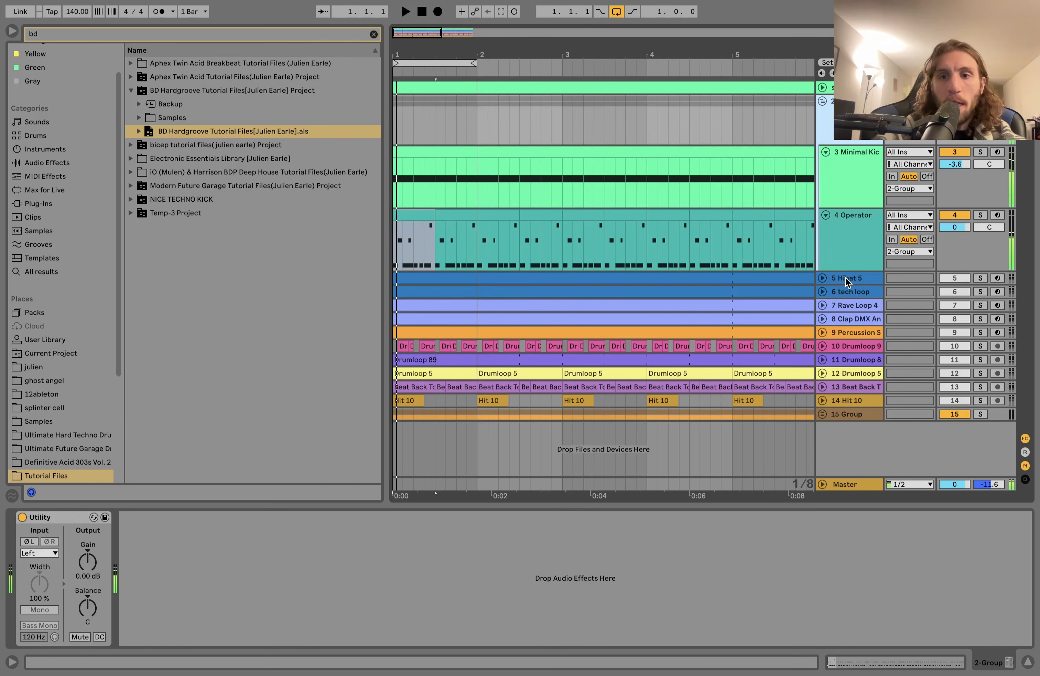
Solo the tracks from Hihat 5 through Clap DMX Analog, play them together, and unfold their lanes
click(849, 278)
shift+click(854, 317)
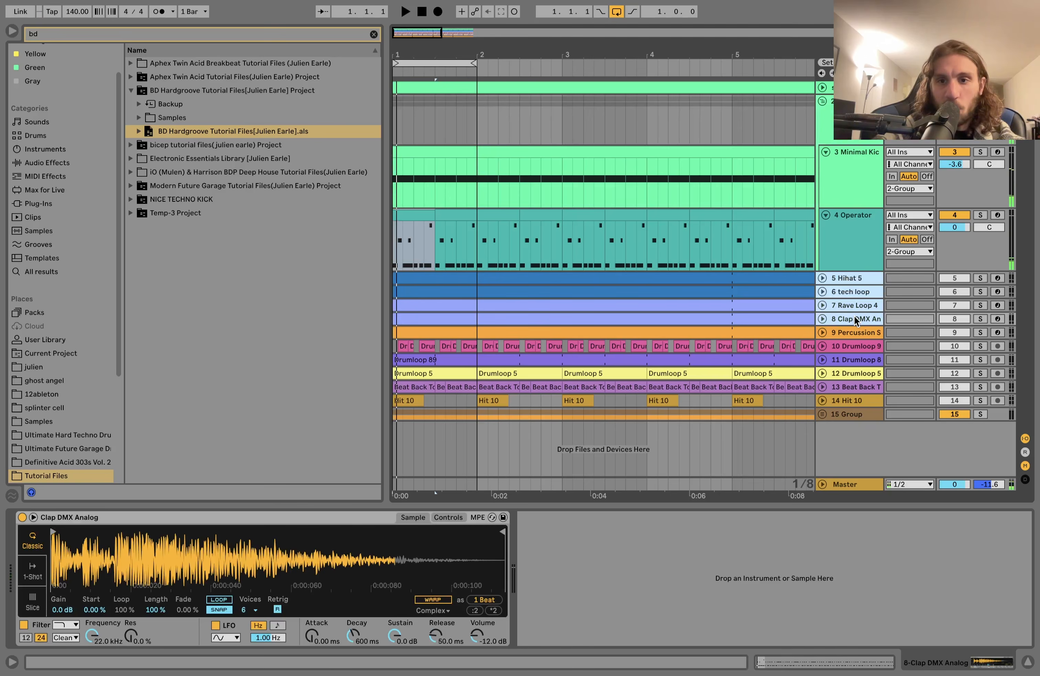
click(980, 317)
key(space)
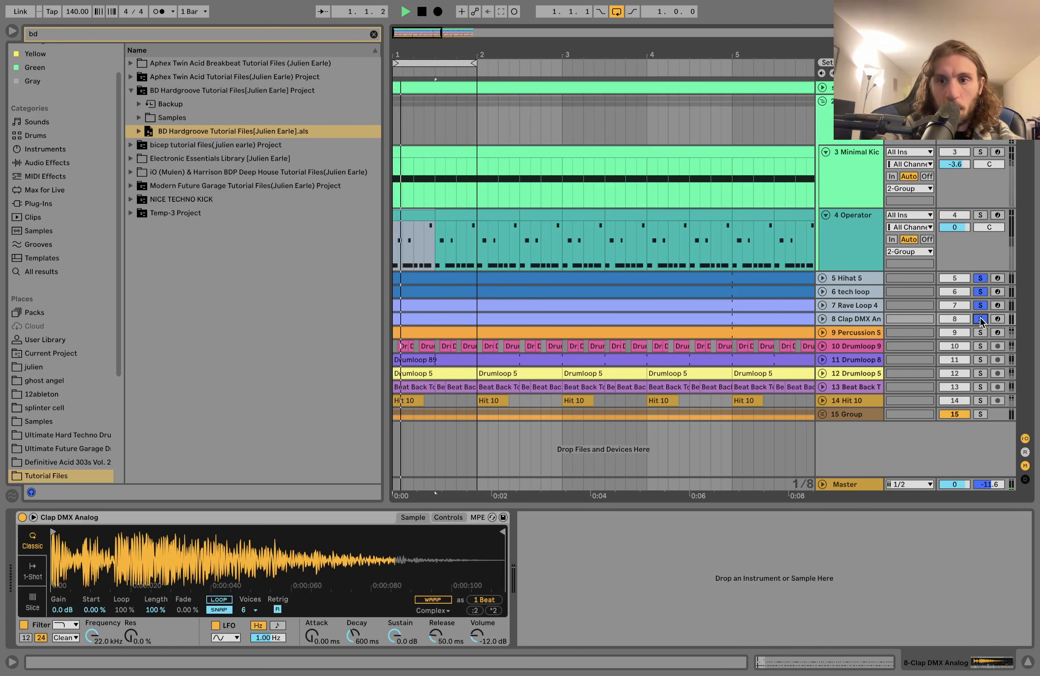
click(824, 319)
key(space)
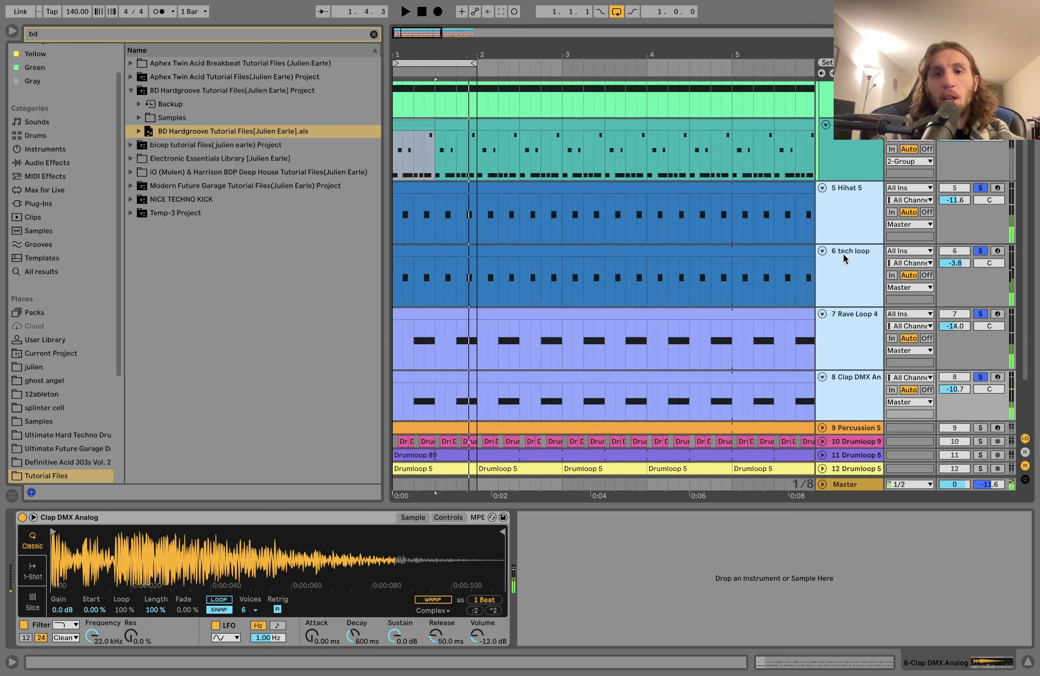
Show the Hihat 5 sampler and listen to Hihat 5 and Clap DMX Analog with only those two tracks soloed
click(843, 228)
click(845, 269)
click(846, 222)
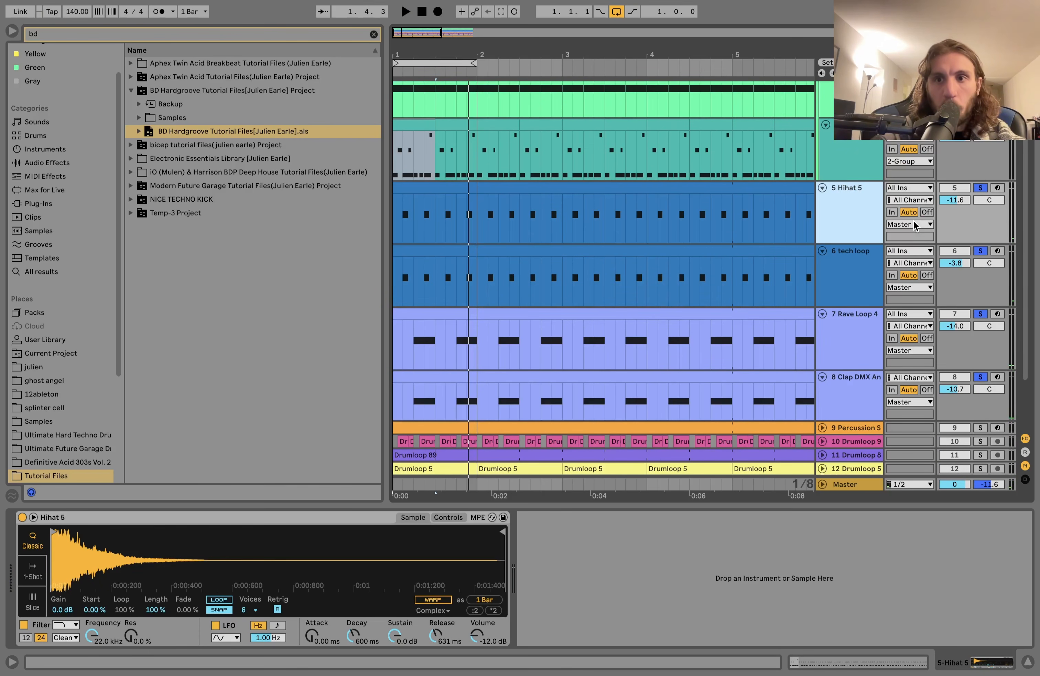
click(980, 188)
scroll(974, 329, down, 1)
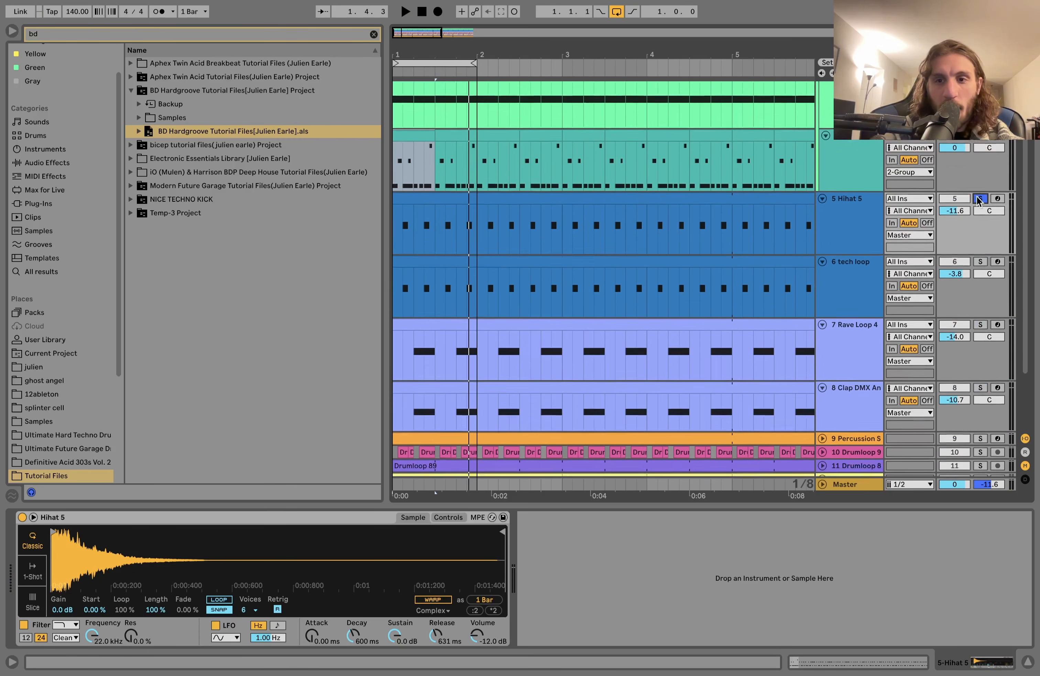
click(980, 372)
key(space)
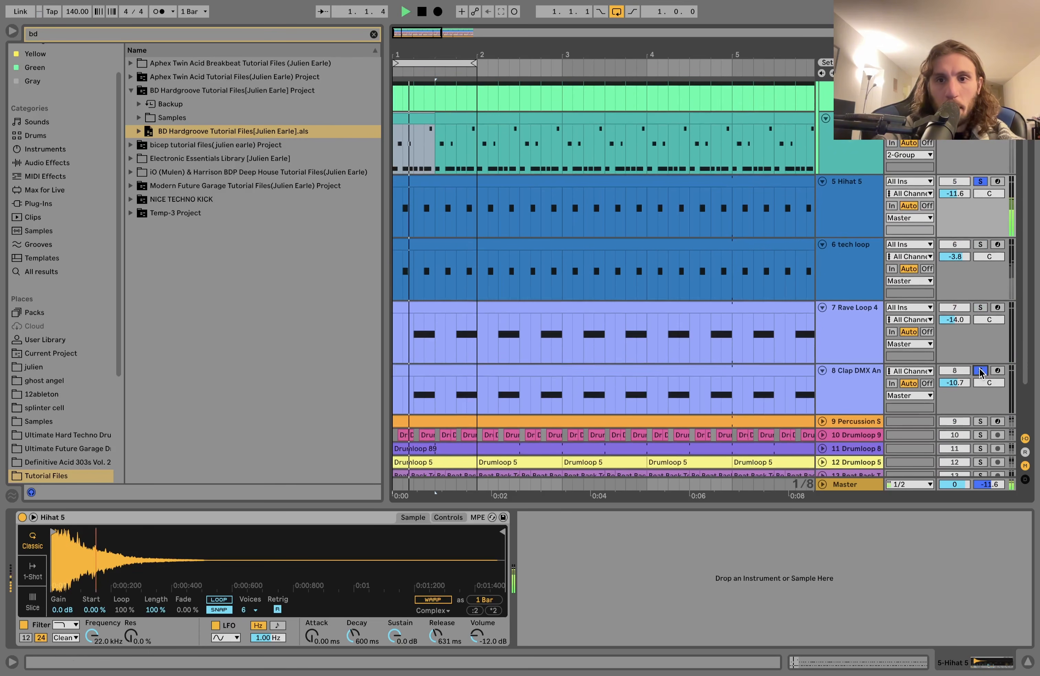
click(864, 226)
key(space)
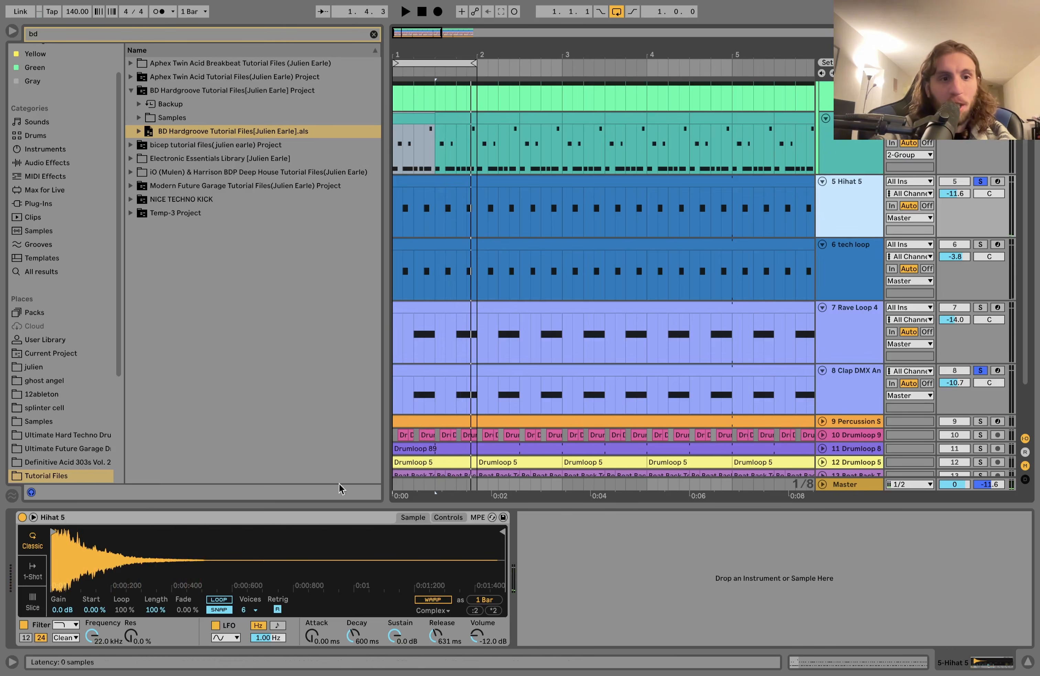
Show the Clap DMX Analog sampler and replay the clap with the hi-hat
click(838, 386)
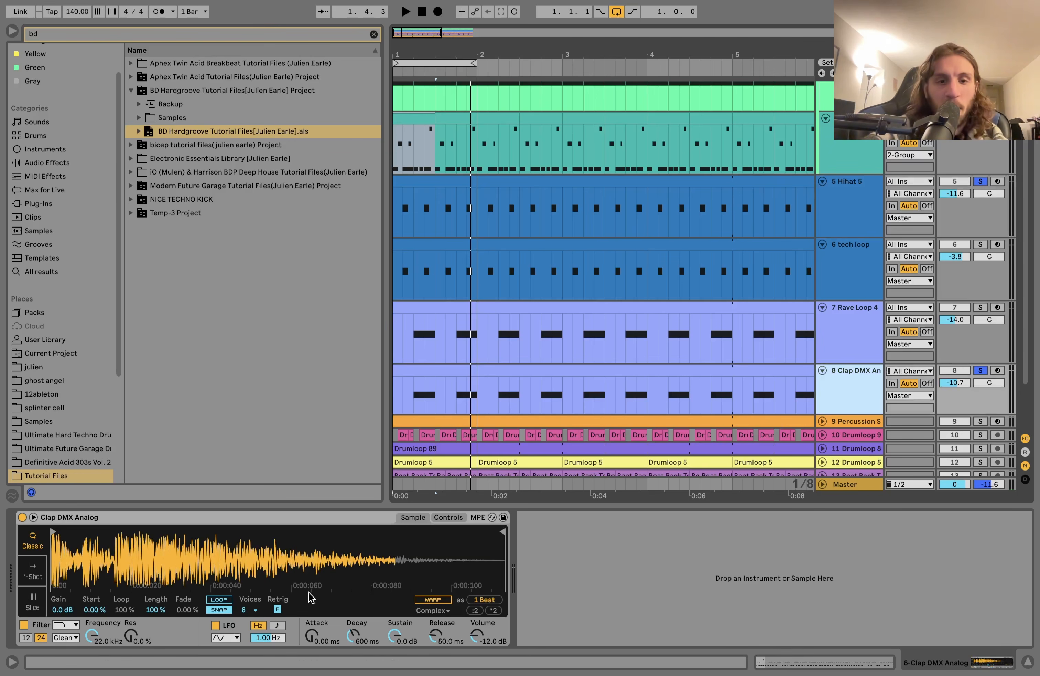
key(space)
key(space)
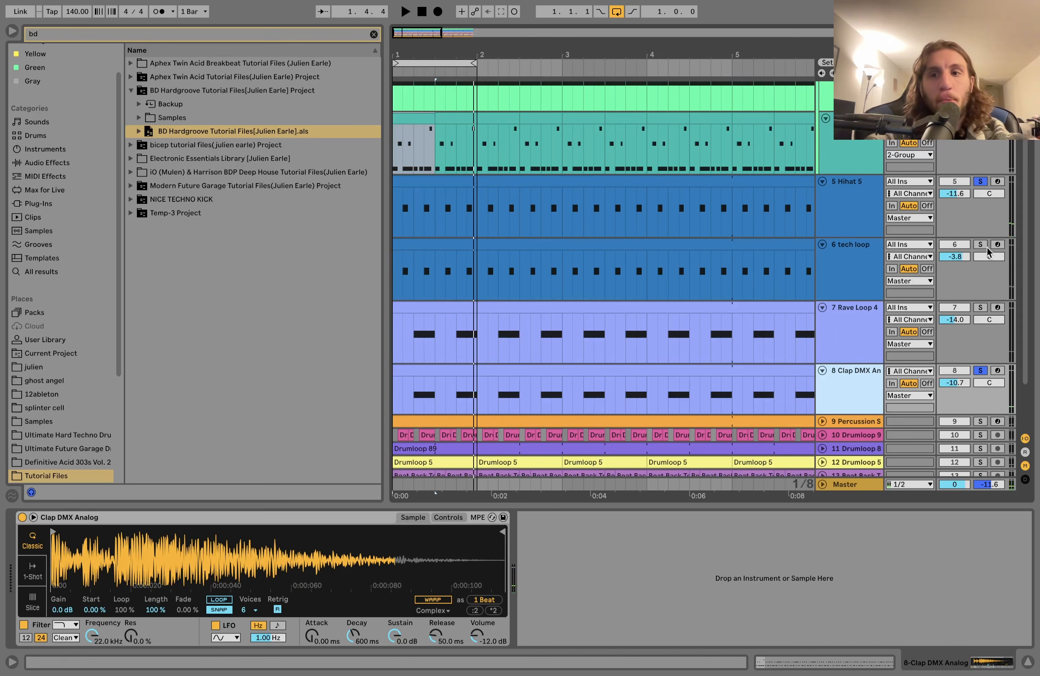
Show the tech loop sampler, play that track soloed, and add Hihat 5 to hear both layers together
click(853, 271)
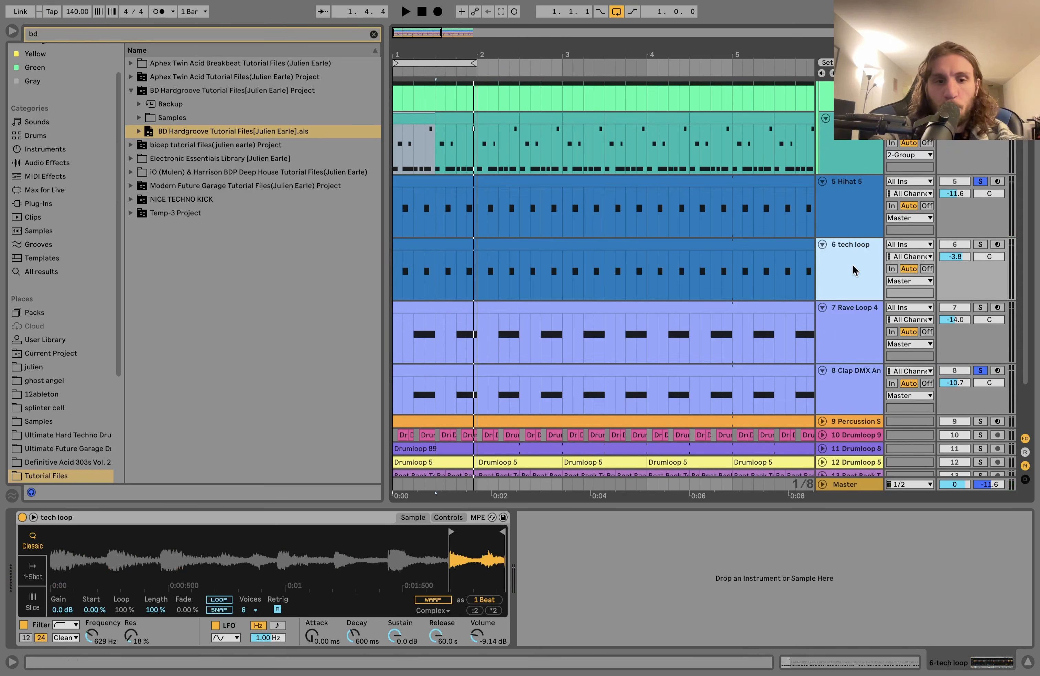
click(980, 245)
key(space)
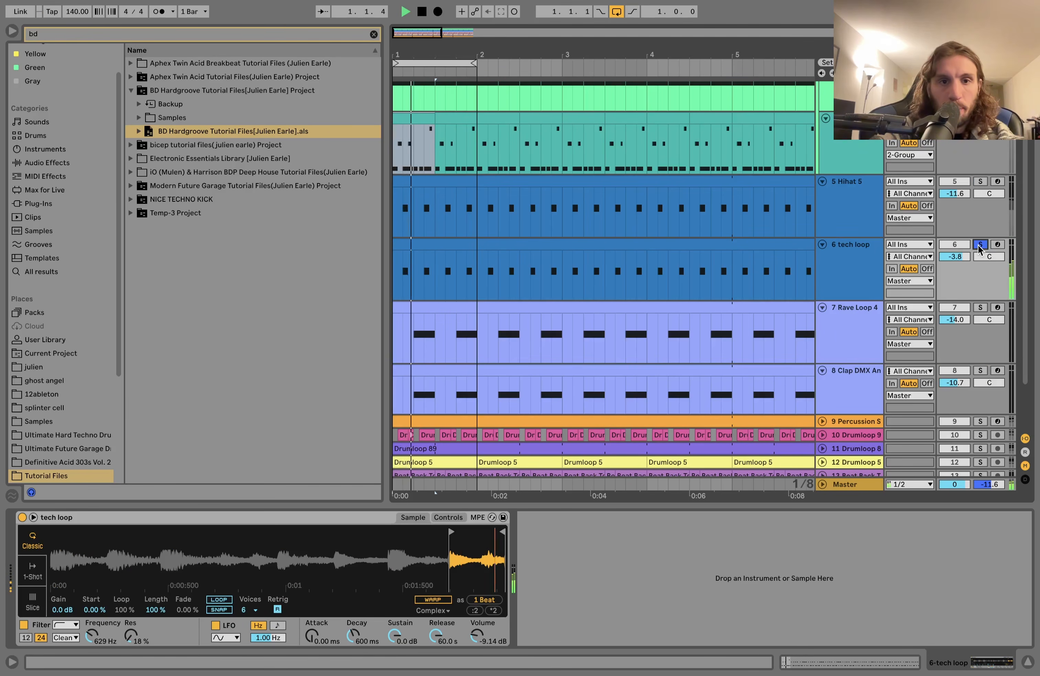
super+click(981, 182)
key(space)
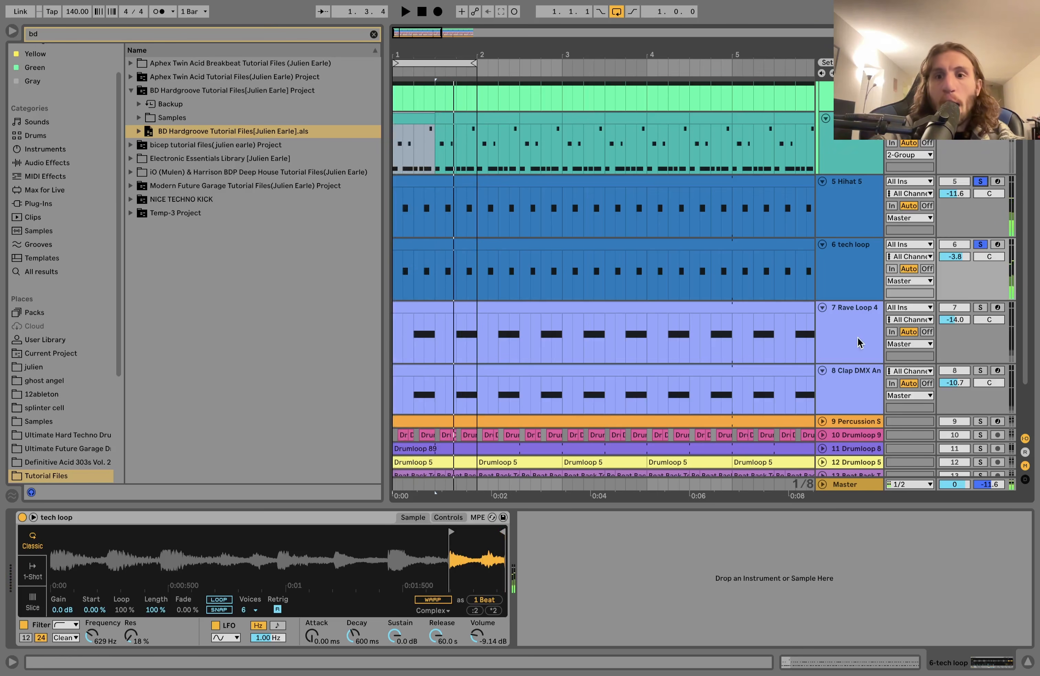
click(863, 264)
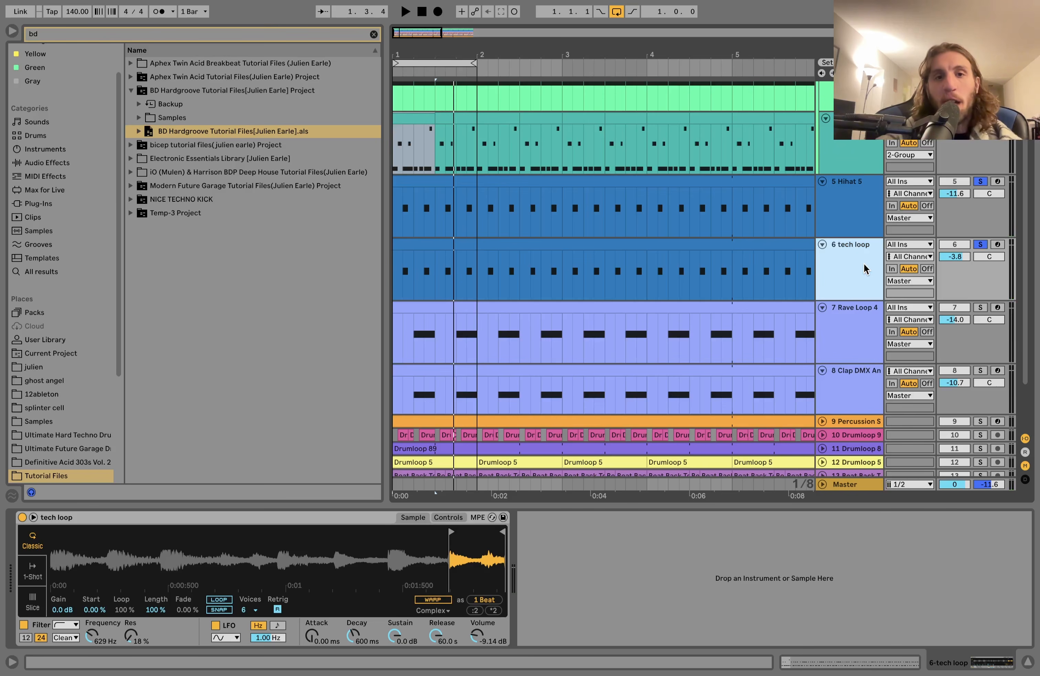
Play Hihat 5 and Clap DMX Analog soloed, adding Rave Loop 4 and tech loop to the soloed tracks
click(981, 245)
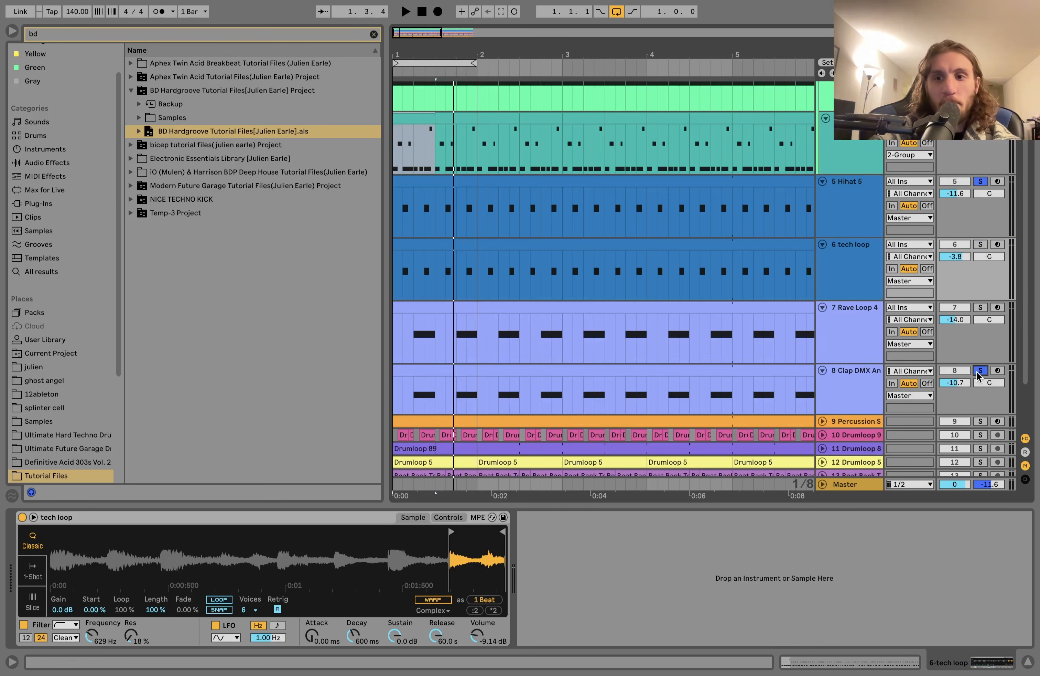
key(space)
click(981, 307)
click(981, 245)
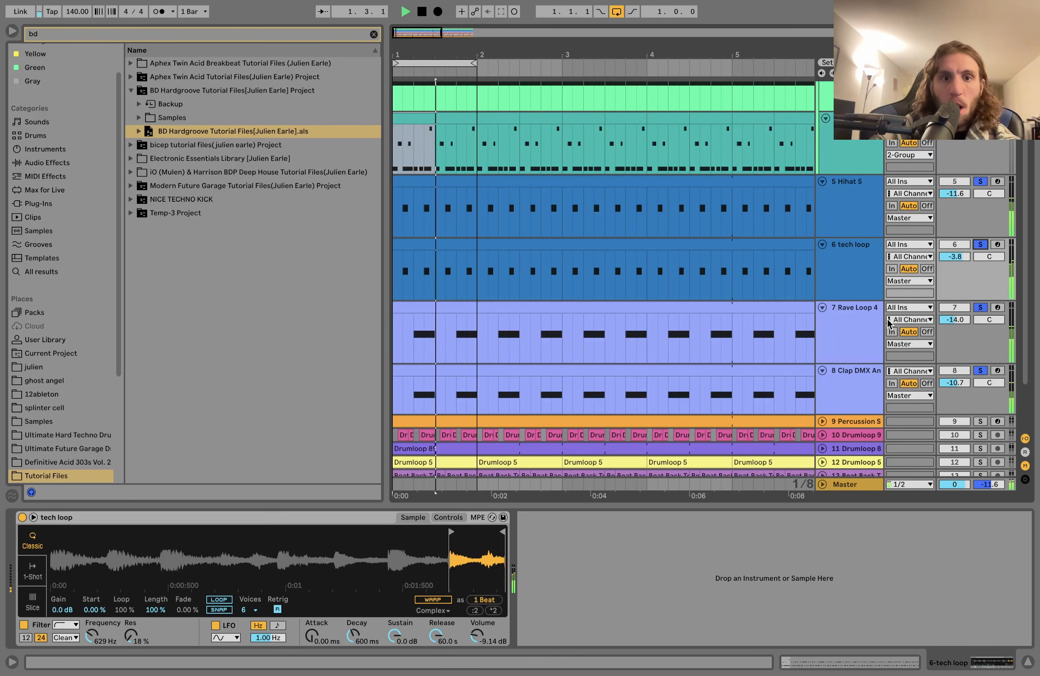
key(space)
Play the four soloed percussion tracks together with the Minimal Kick and Operator group
scroll(887, 327, down, 5)
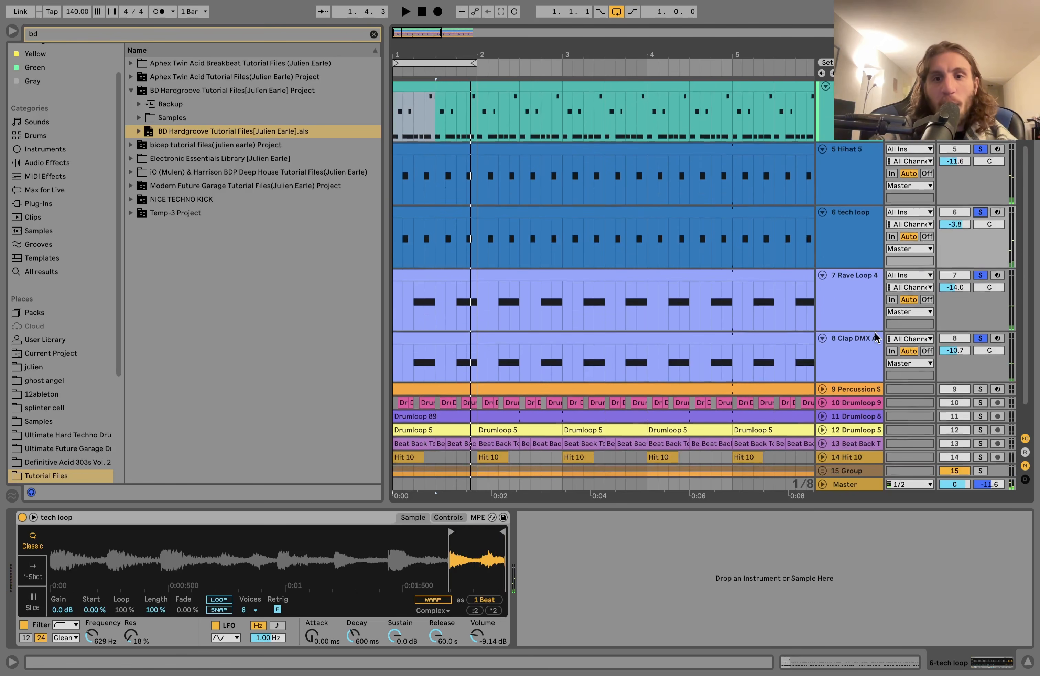
scroll(717, 360, down, 1)
scroll(717, 360, up, 4)
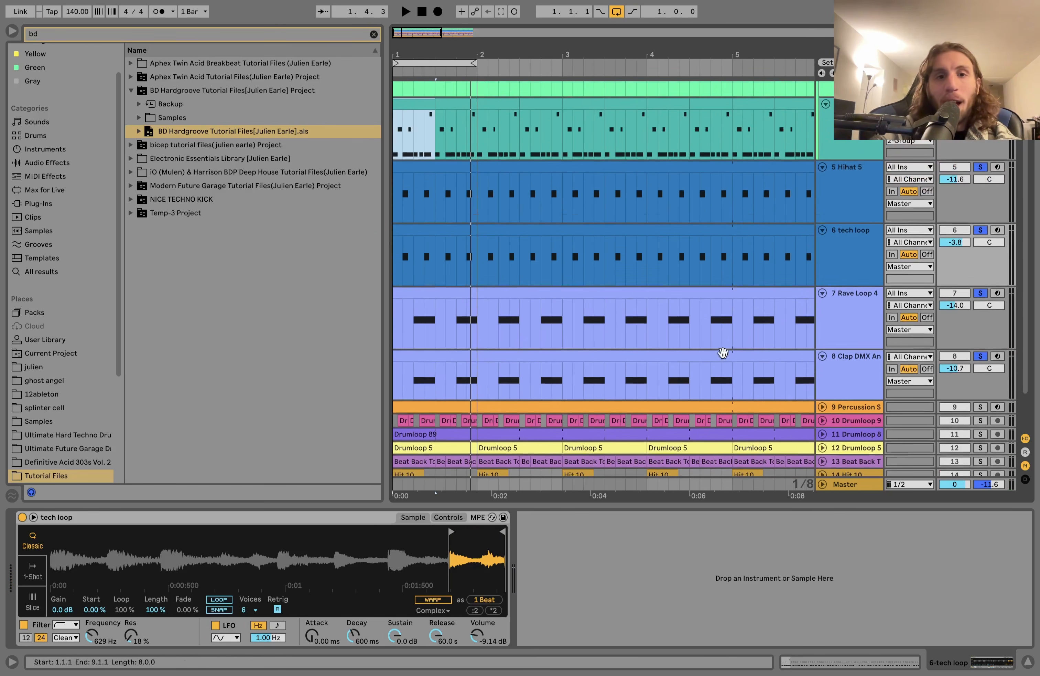
scroll(858, 250, up, 8)
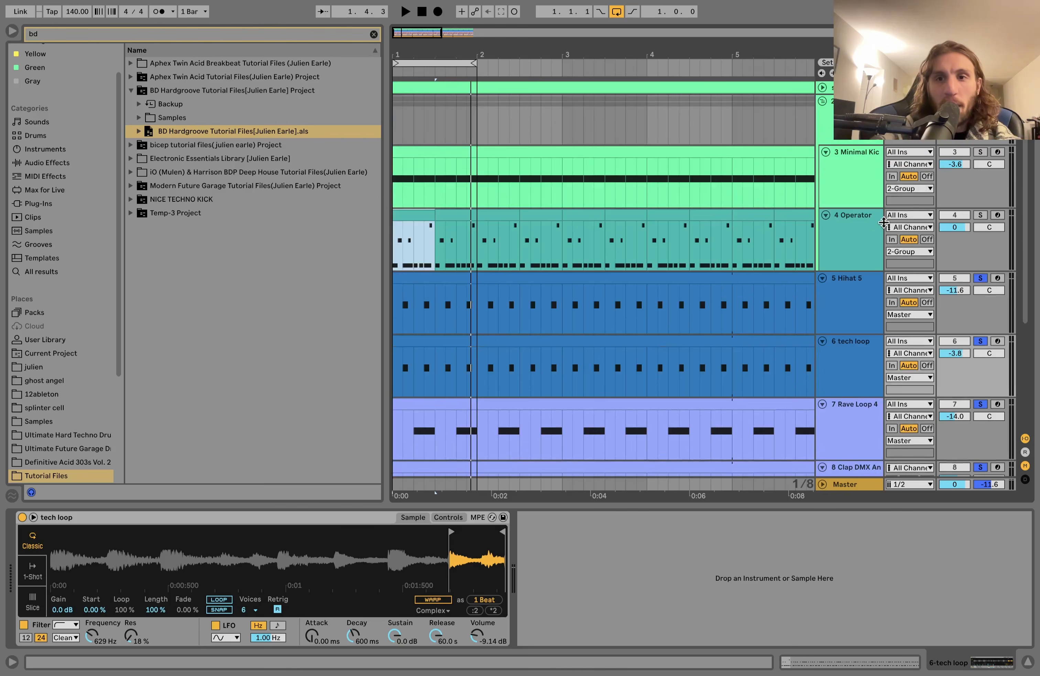
key(space)
scroll(704, 283, down, 9)
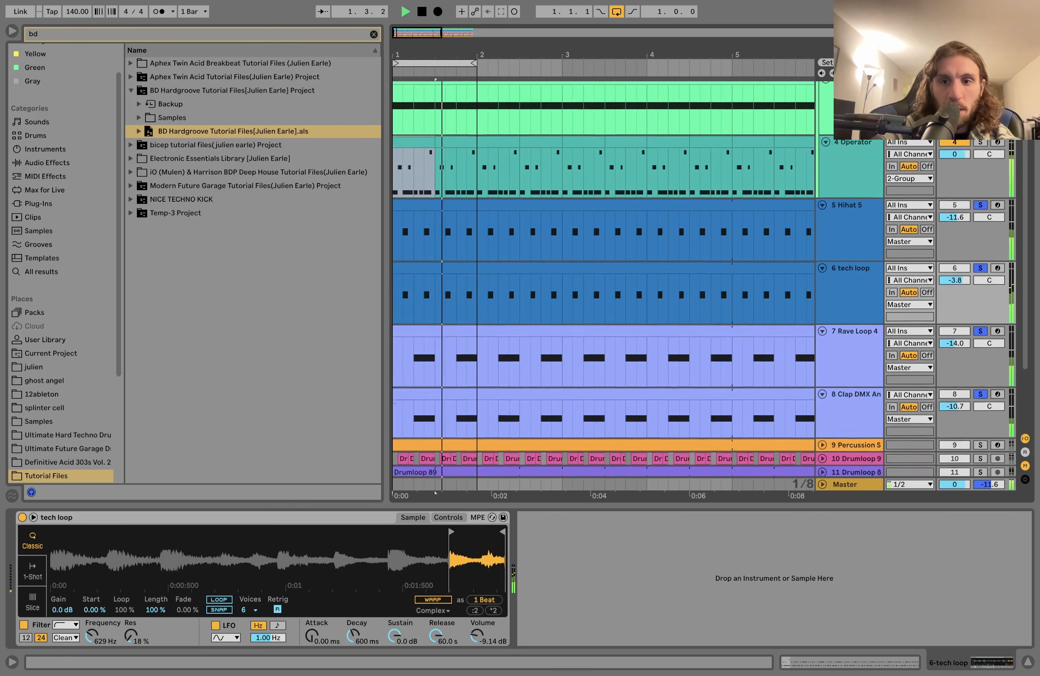
key(space)
Play Clap DMX Analog and Rave Loop 4 each on its own, and show Rave Loop 4's sampler and Utility
click(853, 238)
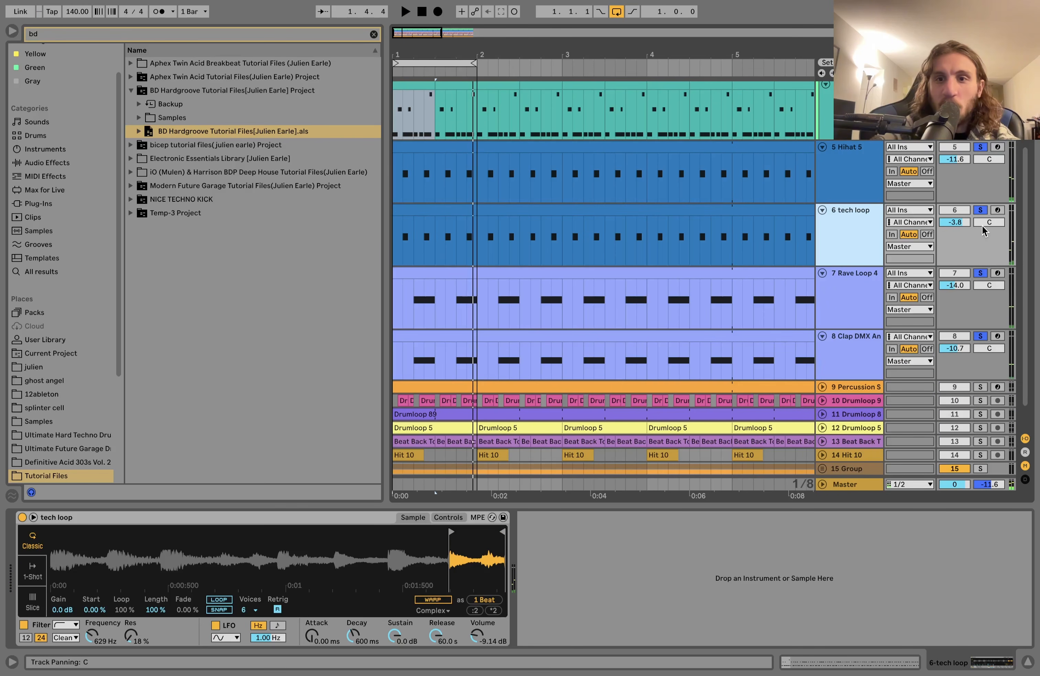
click(981, 273)
click(828, 358)
click(977, 337)
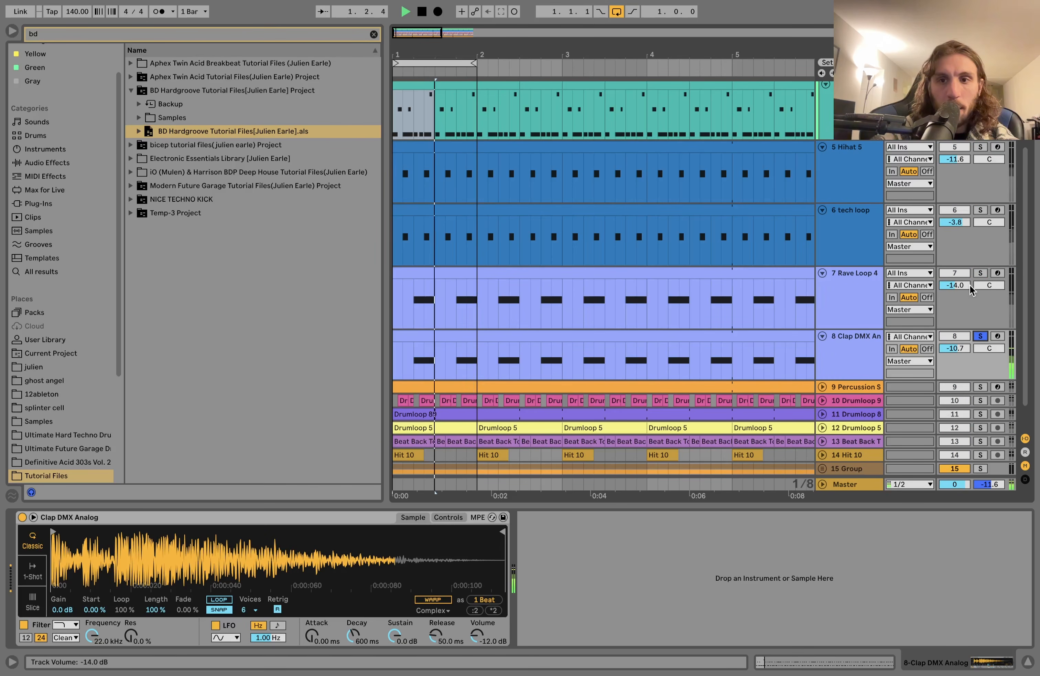
click(980, 273)
click(847, 276)
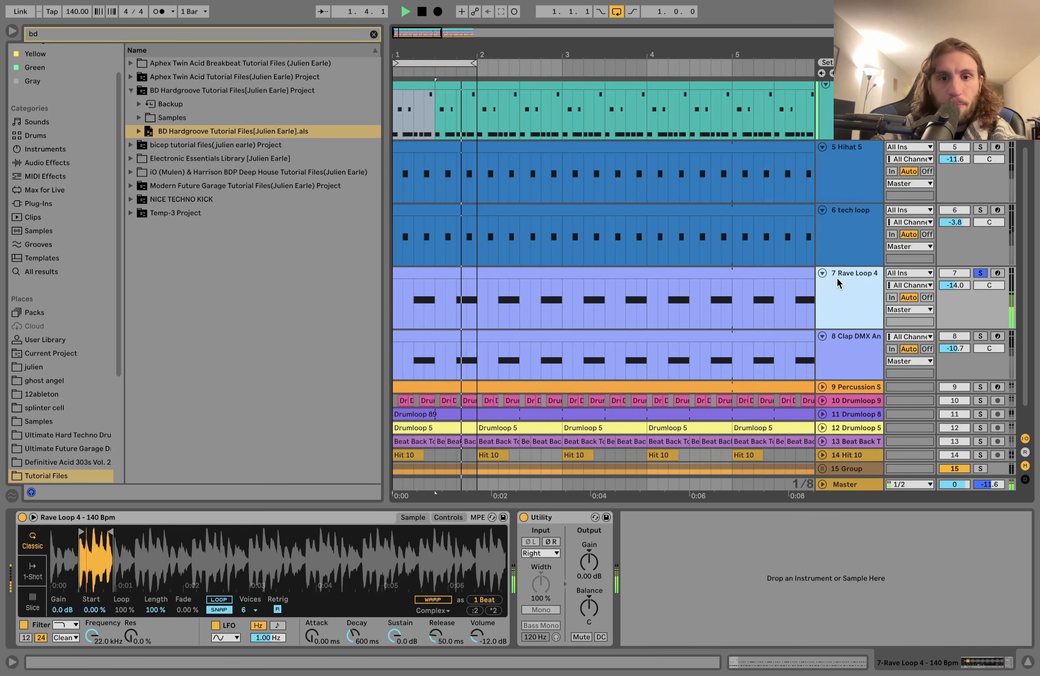
Play Rave Loop 4 and Clap DMX Analog soloed together, and review the clap, tech loop and Hihat 5 devices
click(981, 336)
key(space)
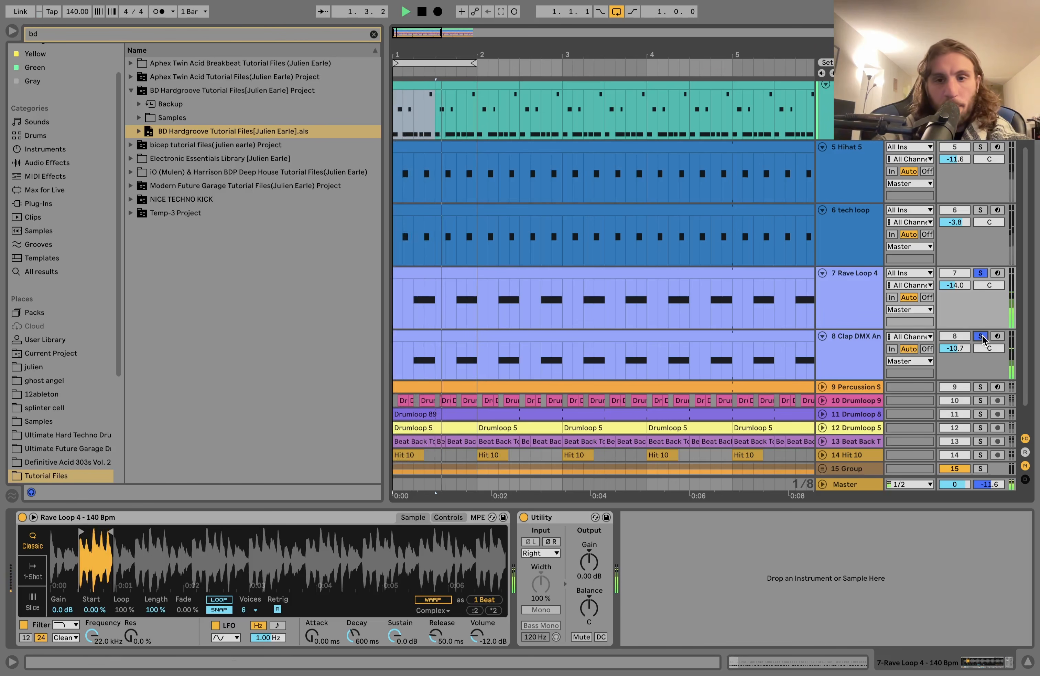
key(space)
click(856, 354)
click(857, 237)
click(849, 198)
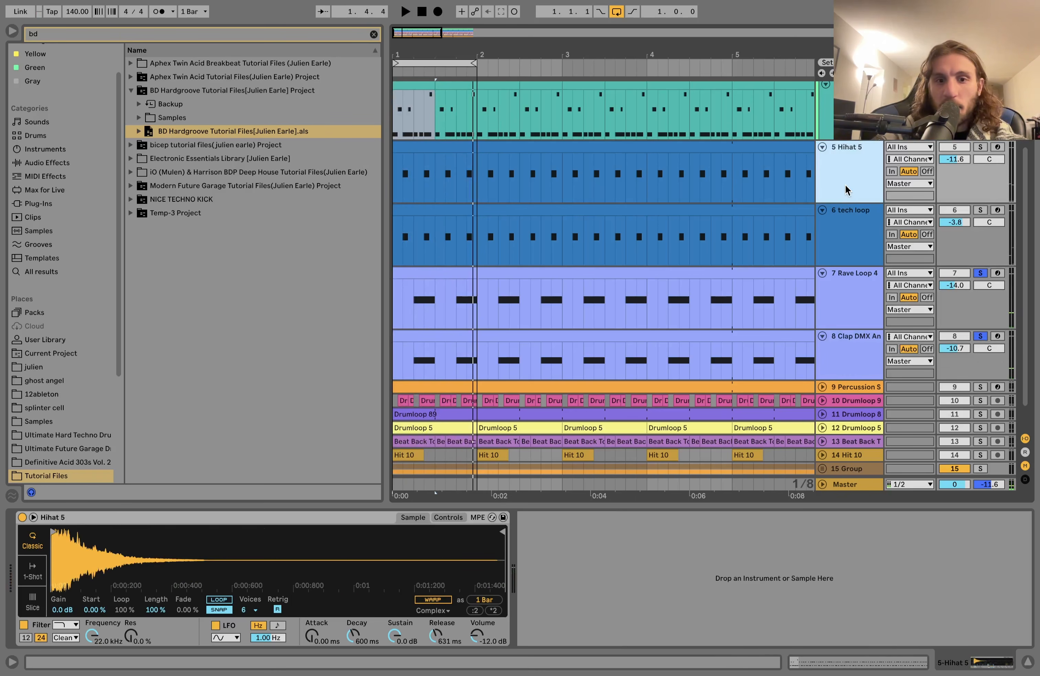
Unfold the Percussion Spirit Kit track, show its drum rack, and play it with only that track soloed
scroll(846, 188, down, 1)
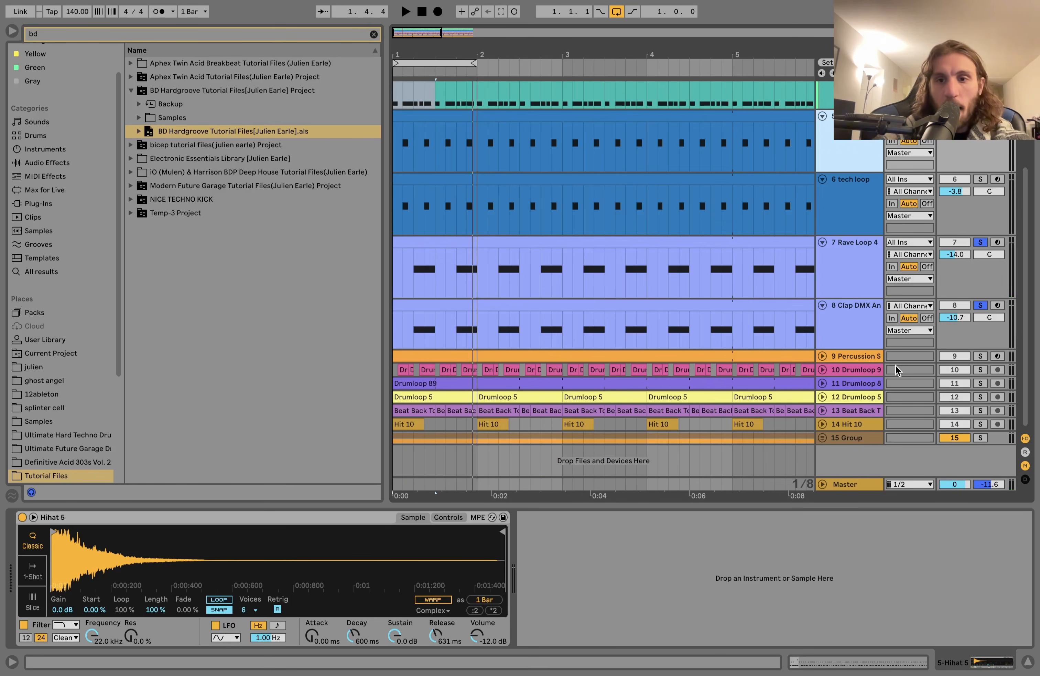
click(822, 356)
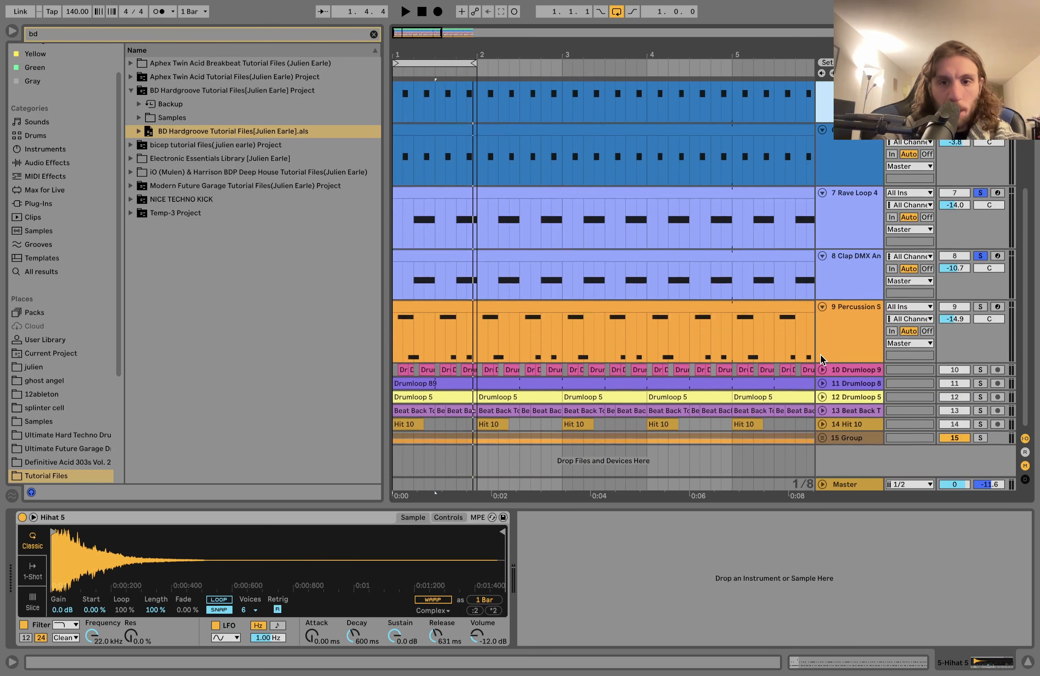
click(845, 318)
click(981, 306)
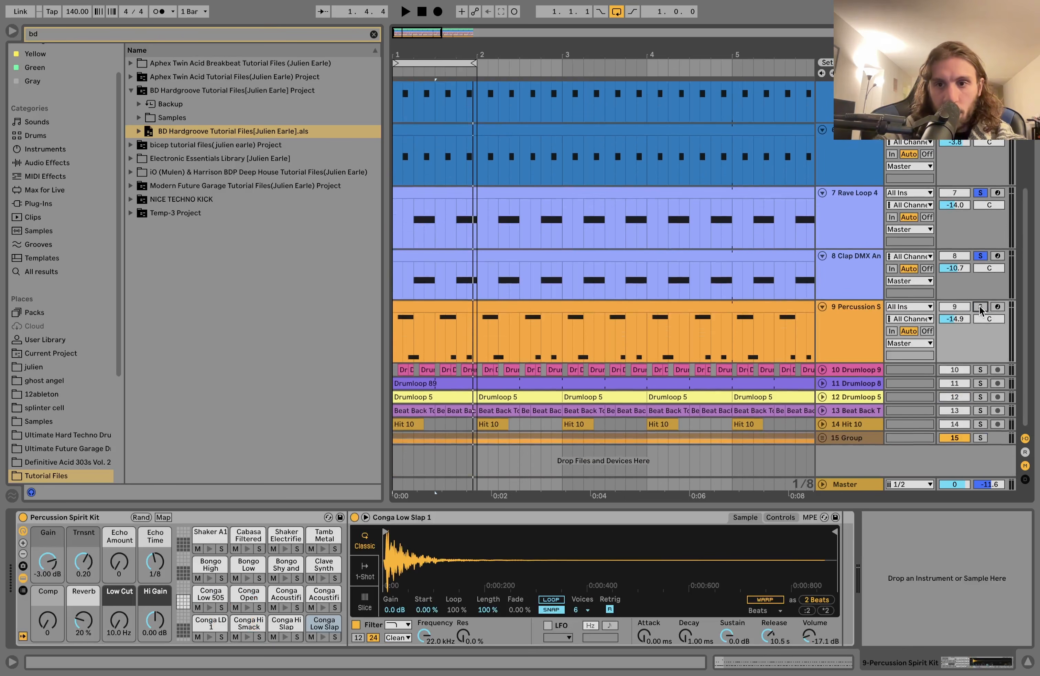
key(space)
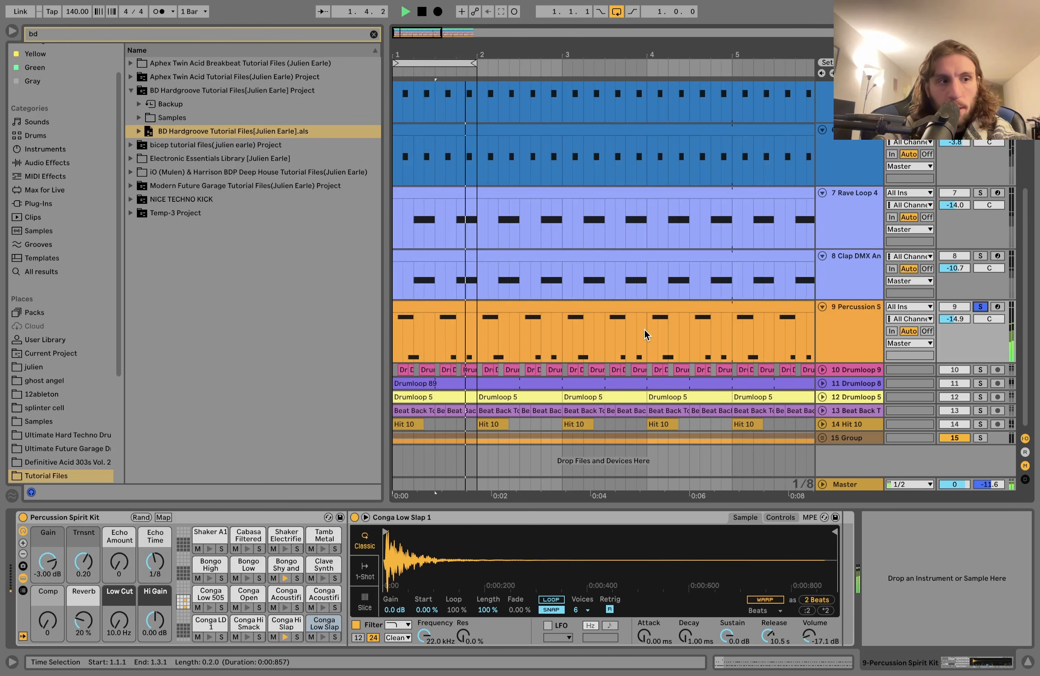
key(space)
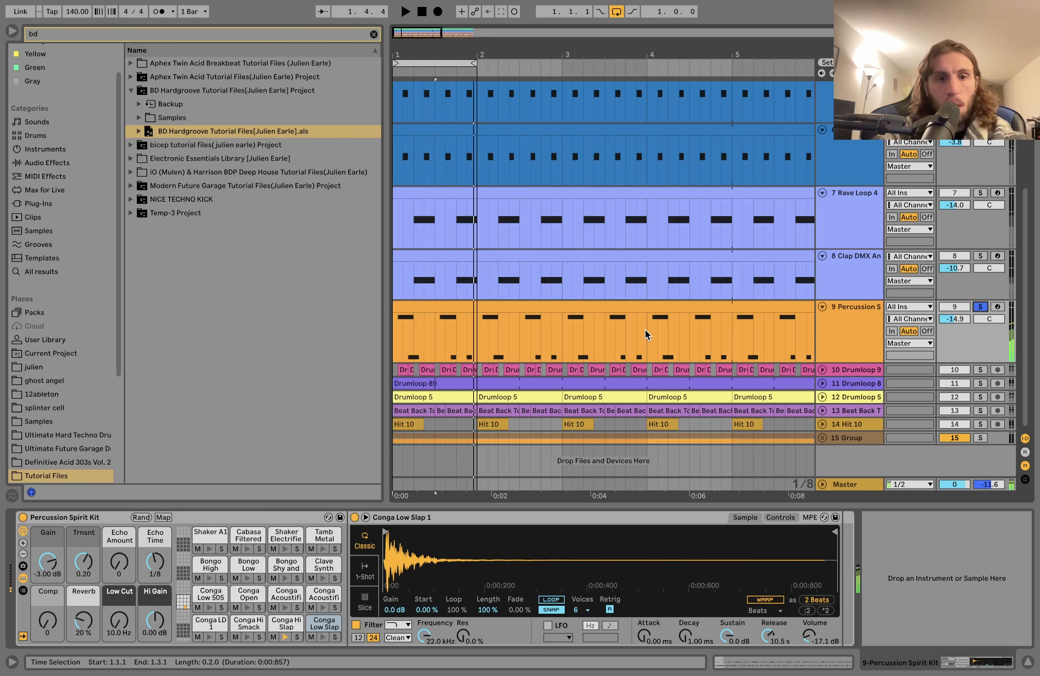
Select the whole eight-bar MIDI clip on the Percussion Spirit Kit track
key(minus)
click(421, 304)
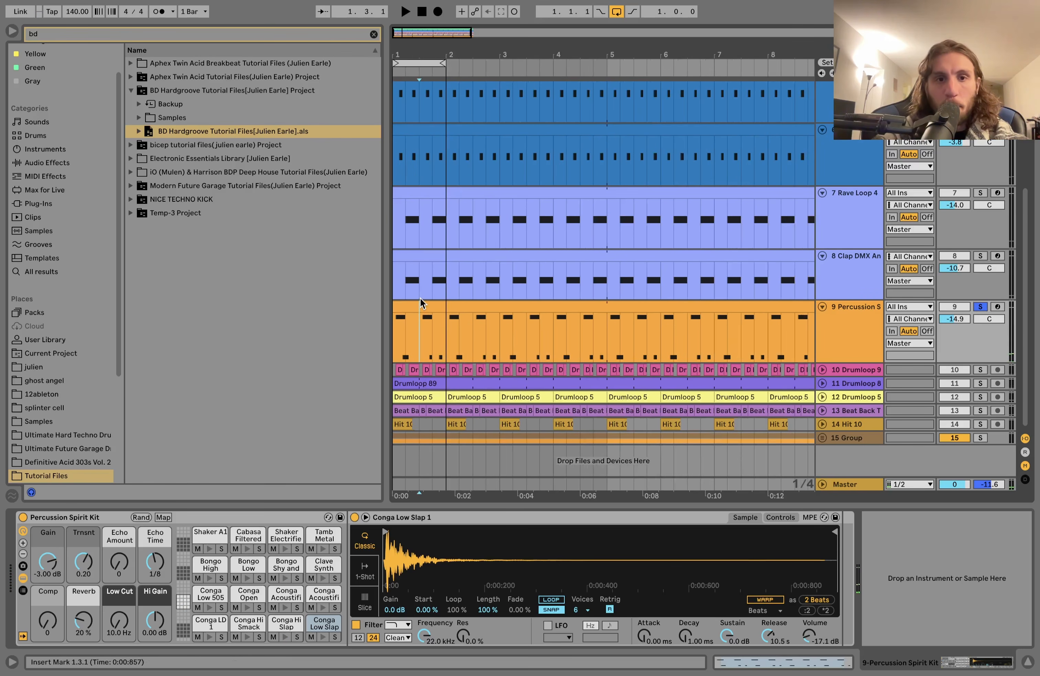
click(416, 310)
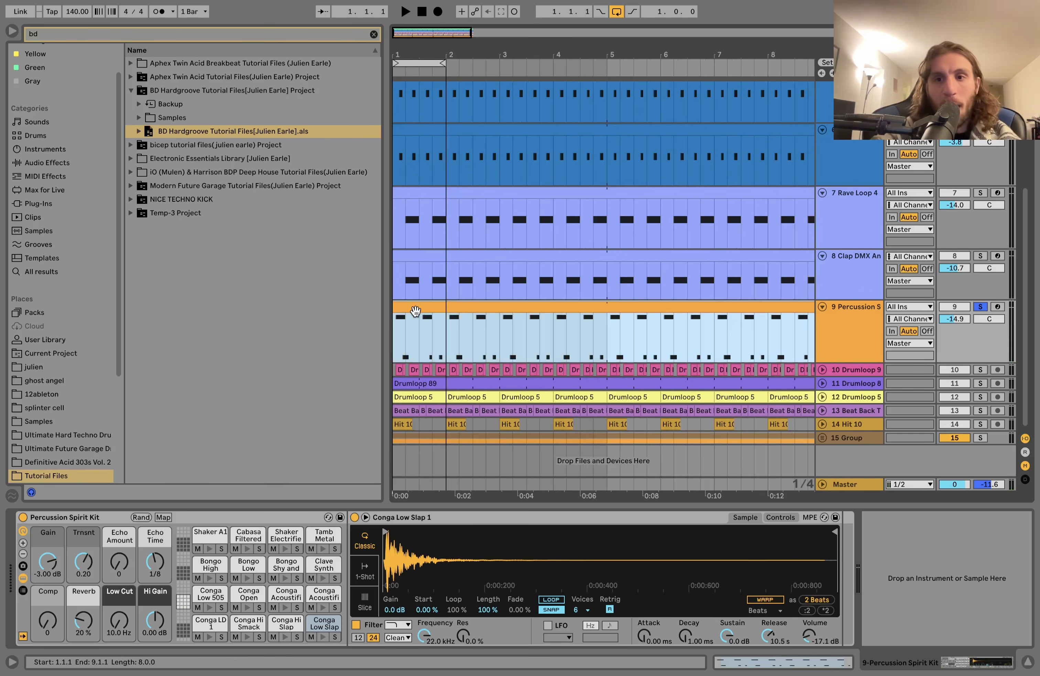
Solo the tracks from the kick and bass group through Clap DMX Analog plus Percussion Spirit Kit, and play them together
scroll(415, 310, up, 5)
click(862, 399)
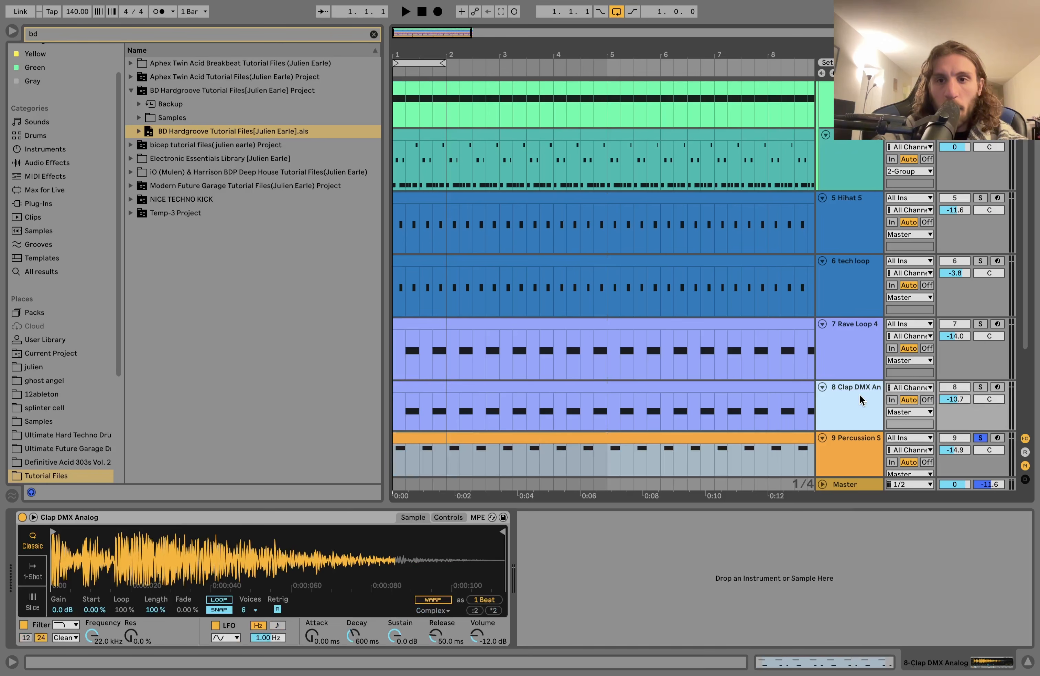
scroll(862, 400, up, 3)
shift+click(859, 119)
click(980, 101)
key(space)
scroll(938, 319, down, 5)
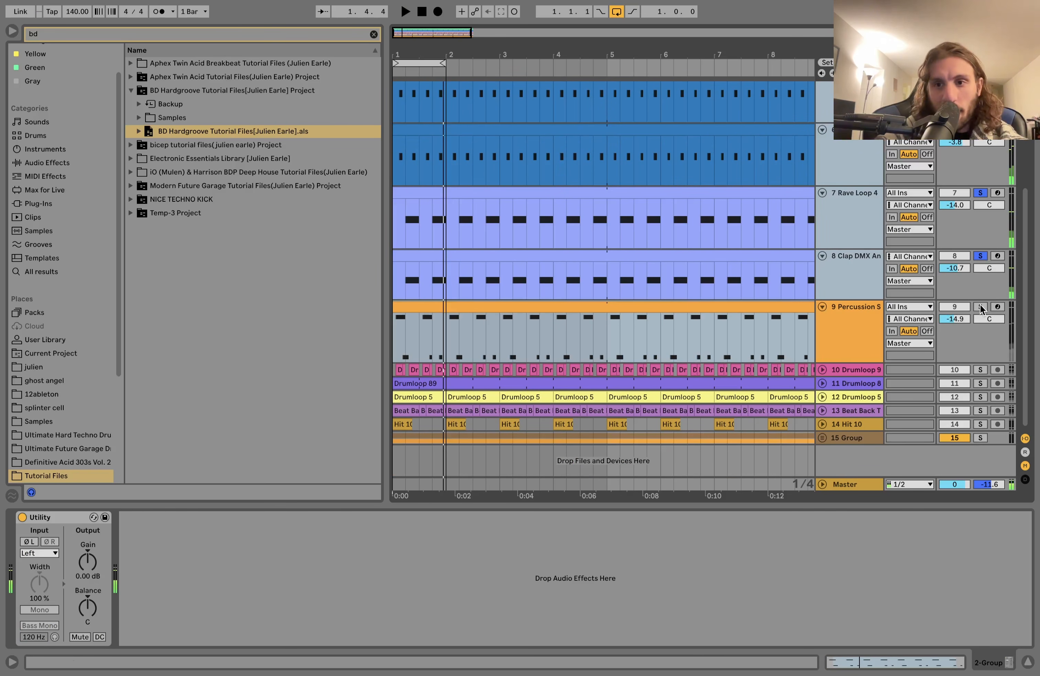
click(853, 313)
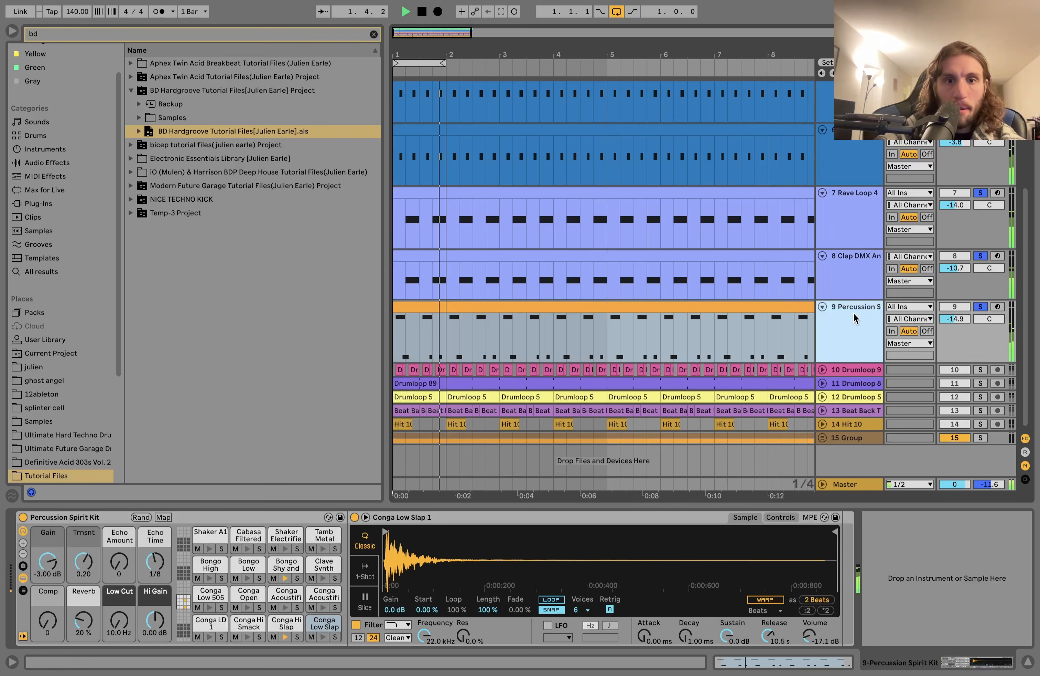
key(space)
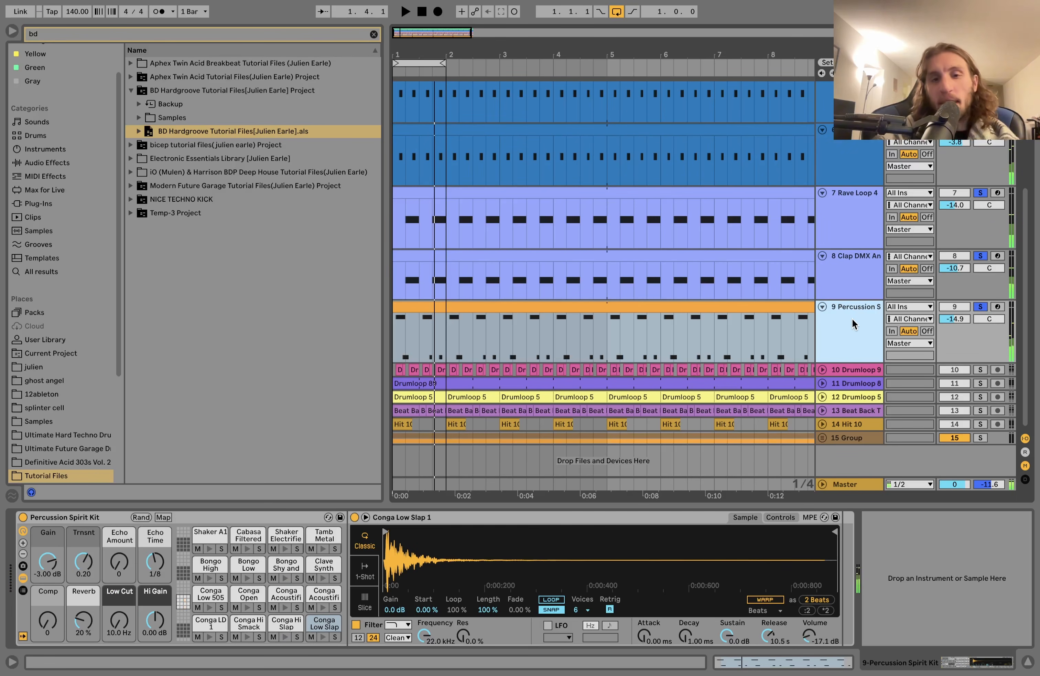
Solo only the Percussion Spirit Kit track and play it on its own
key(space)
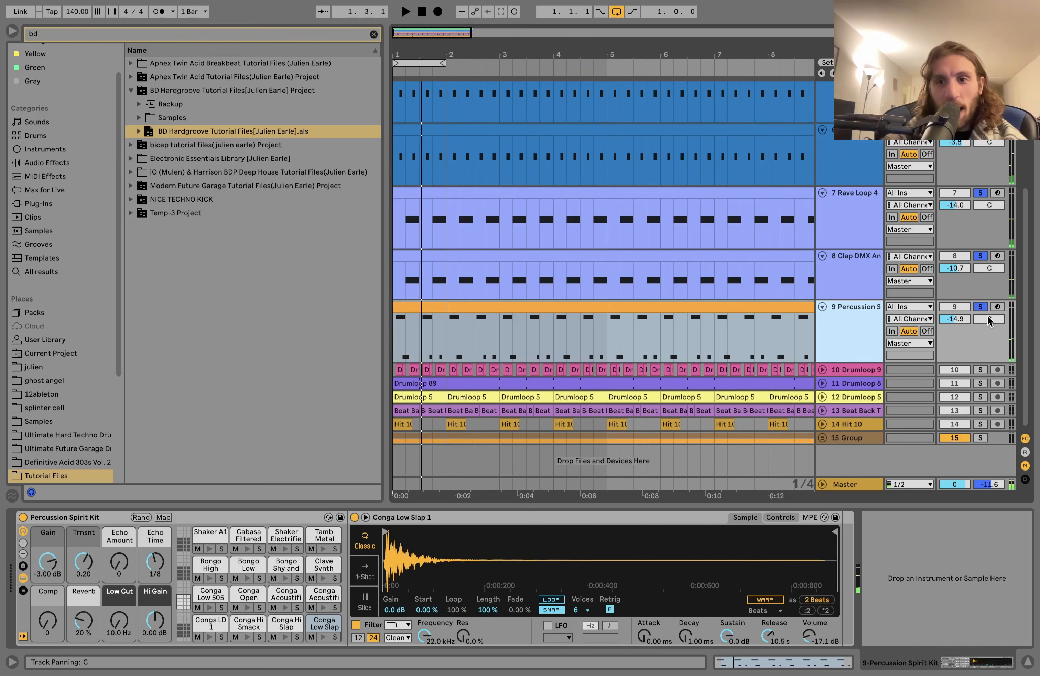
click(978, 306)
key(space)
click(851, 350)
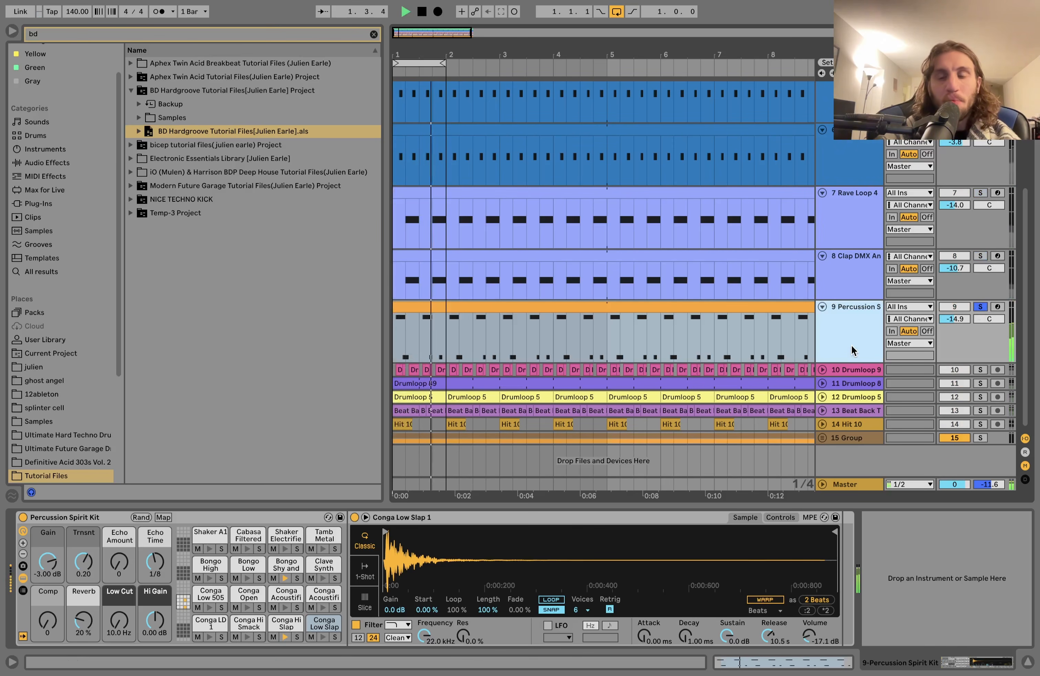
key(space)
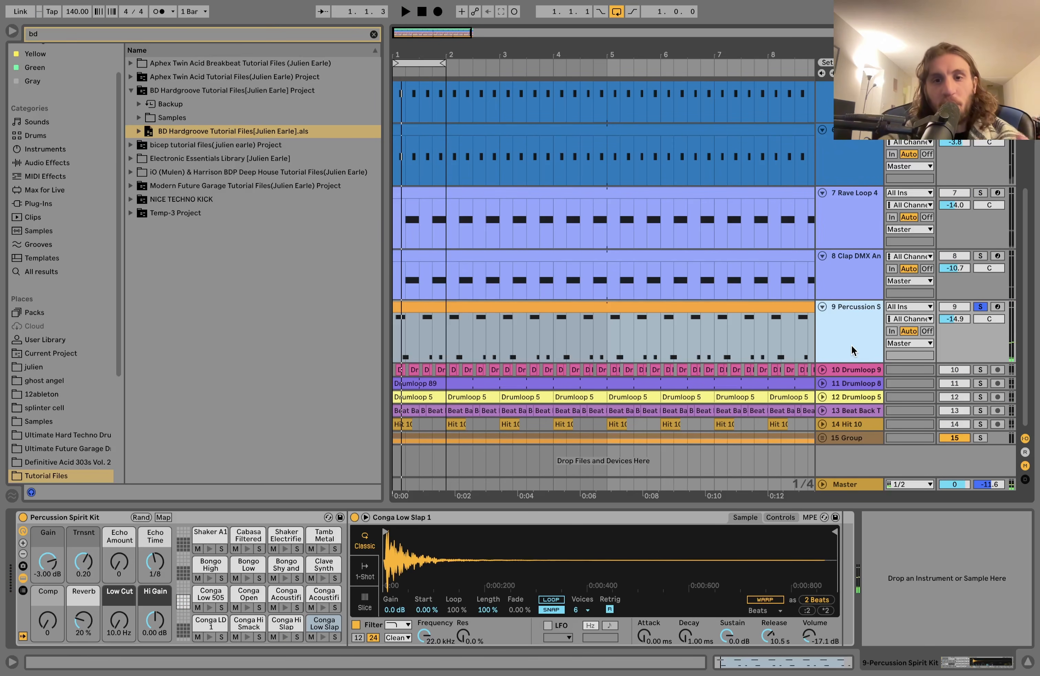
Unfold the Drumloop 95 track, show its Auto Filter device, and play it with only that track soloed
click(823, 369)
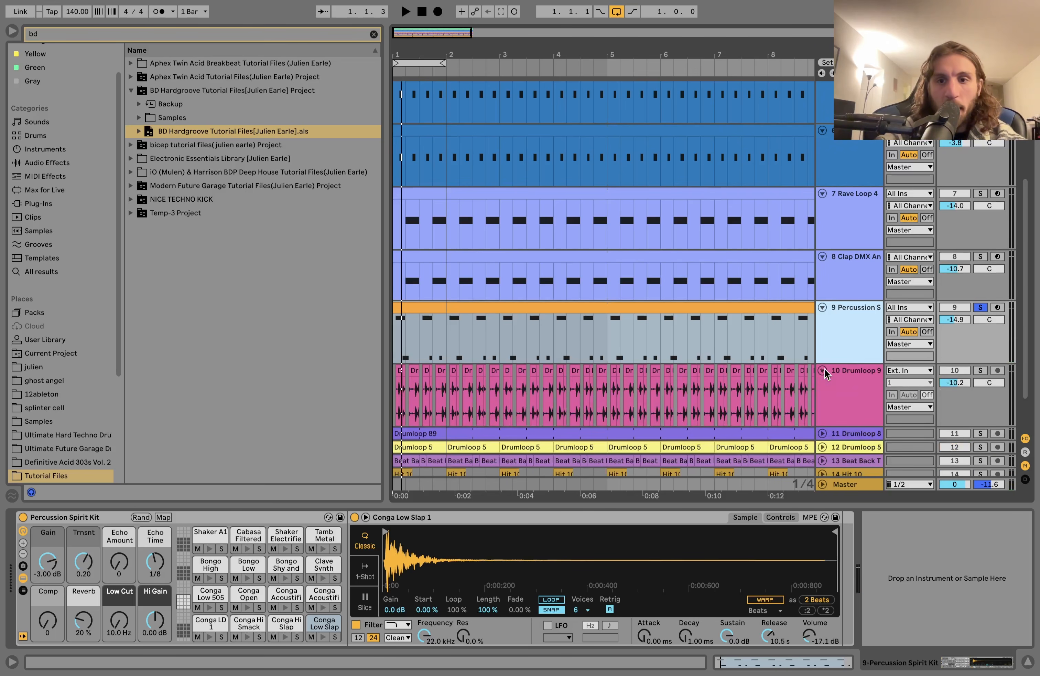
scroll(825, 368, down, 2)
click(851, 332)
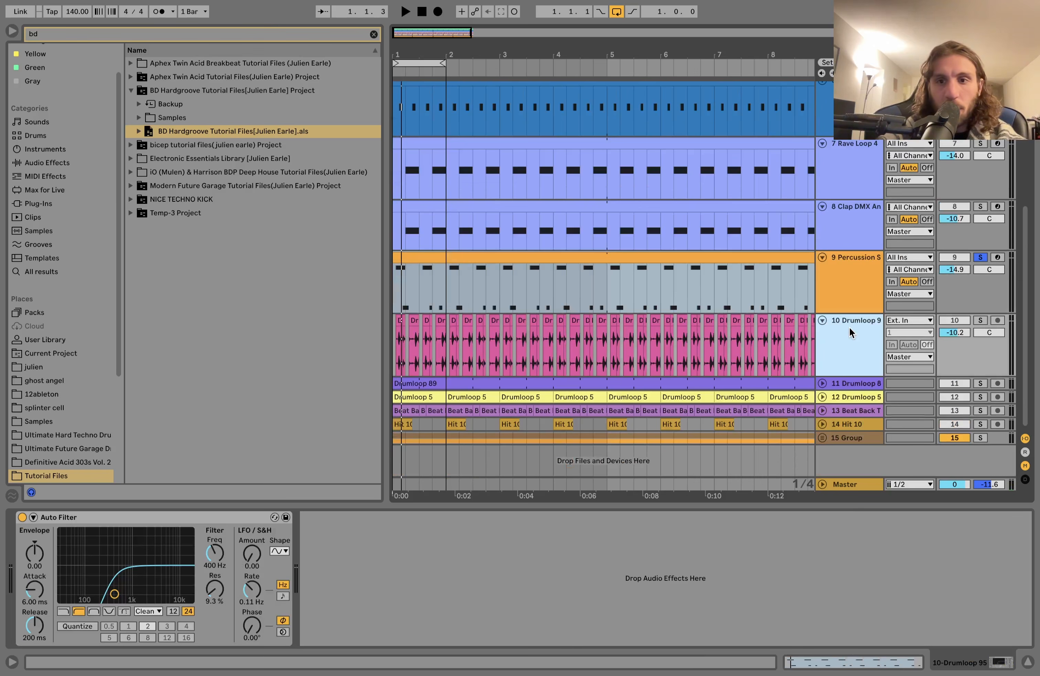
click(981, 320)
key(space)
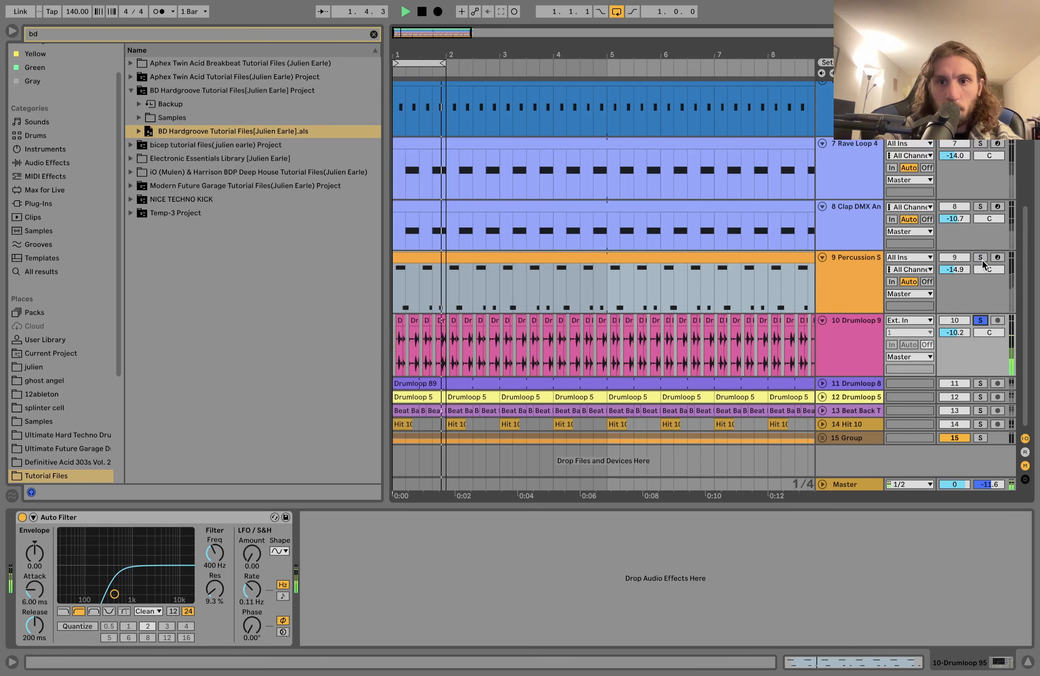
scroll(537, 429, up, 5)
key(space)
Inspect the chopped Drumloop 95 clips and reveal the first clip's source sample in the browser
scroll(513, 447, up, 4)
scroll(512, 447, down, 3)
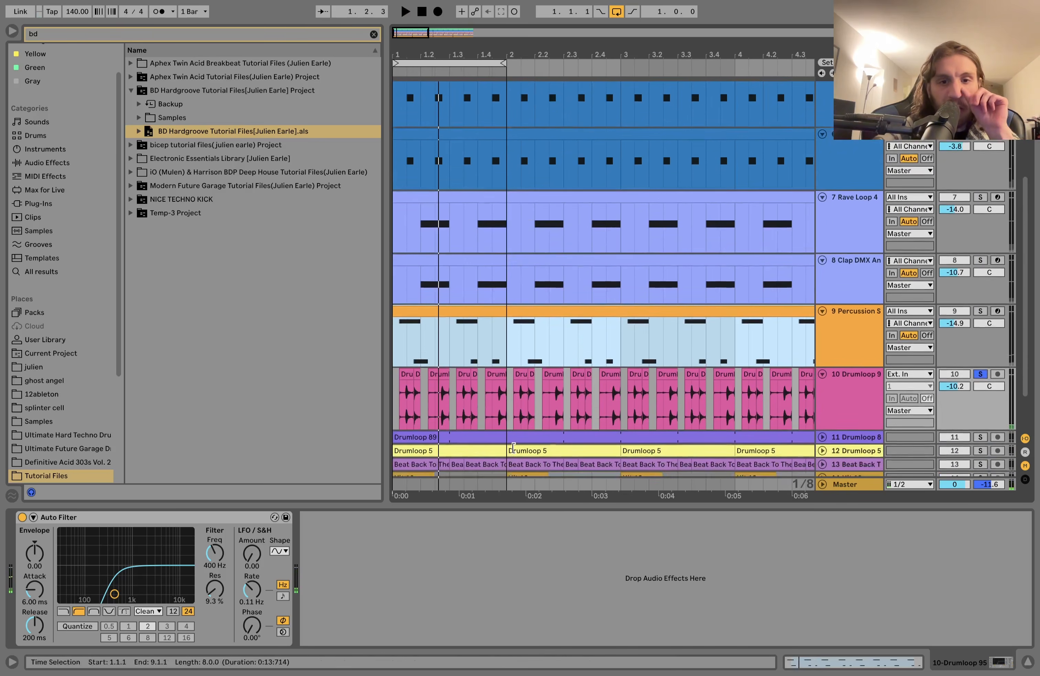
scroll(512, 447, down, 1)
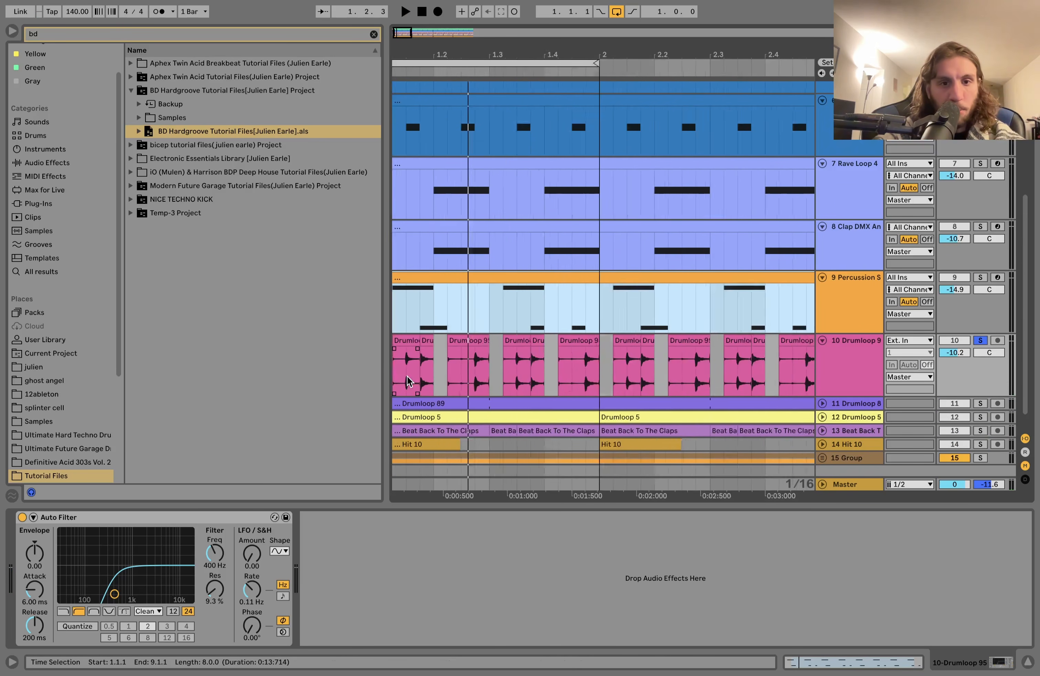
scroll(408, 379, up, 3)
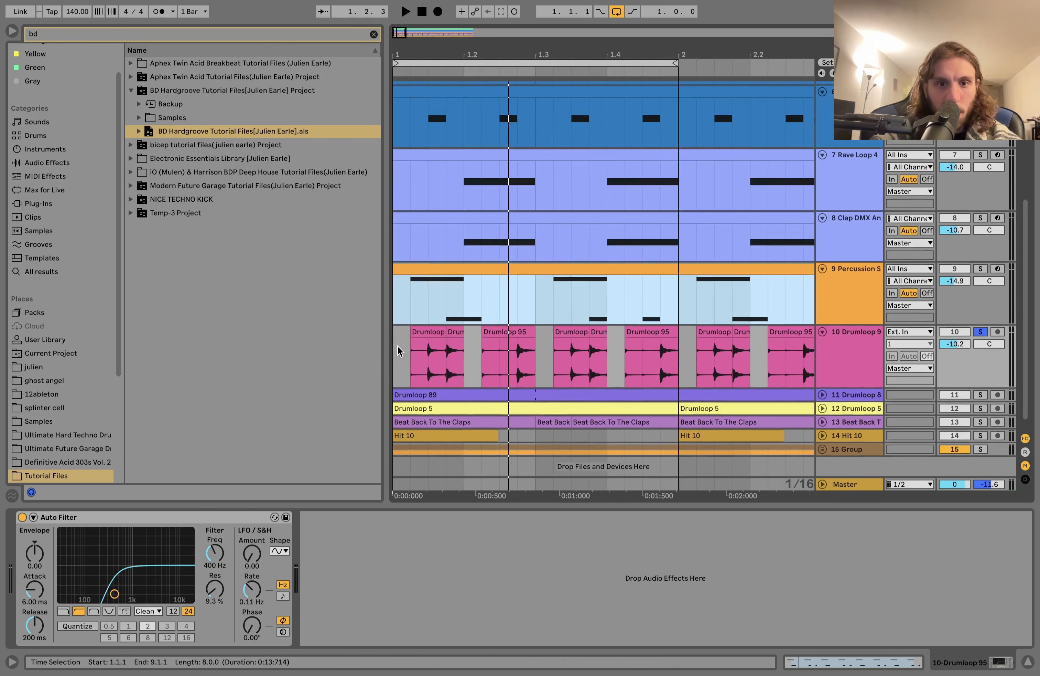
right_click(425, 333)
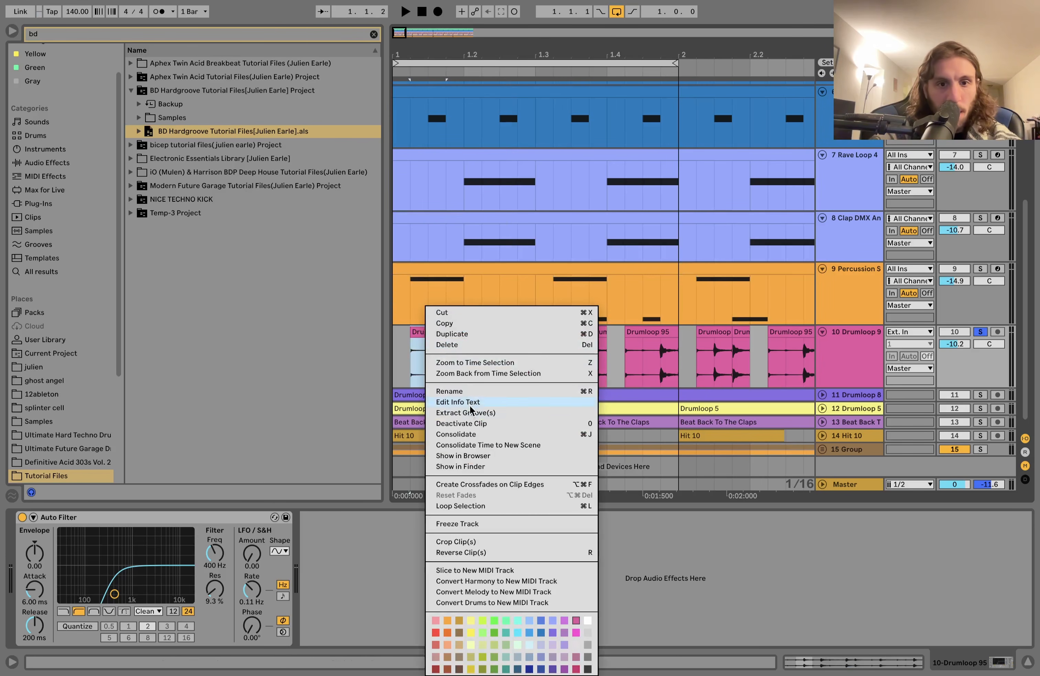
click(465, 455)
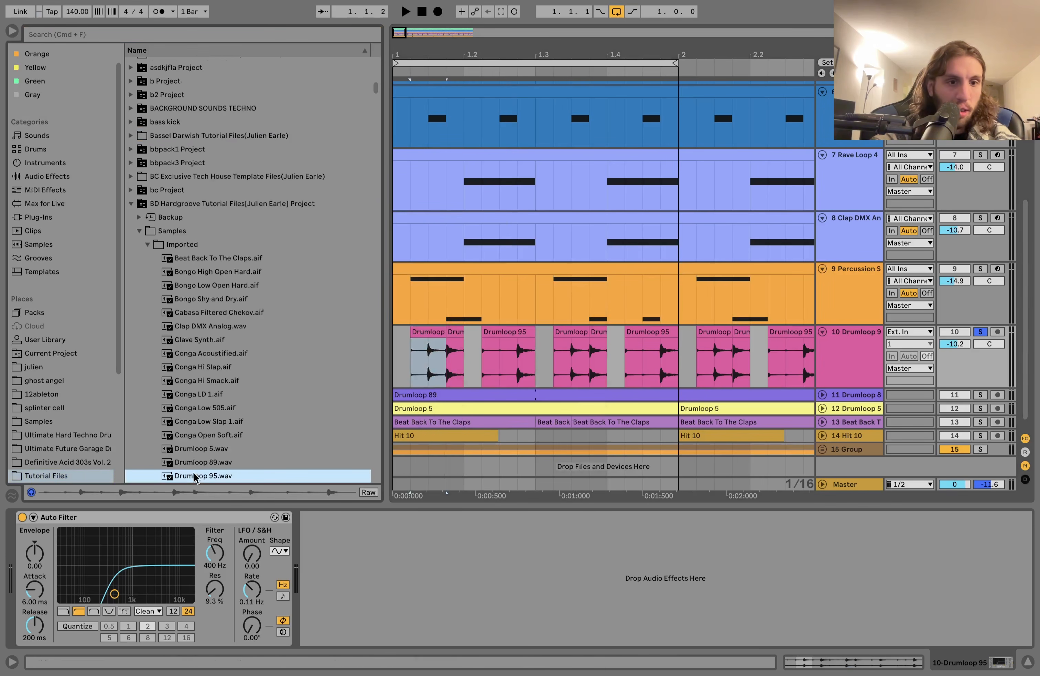
click(532, 375)
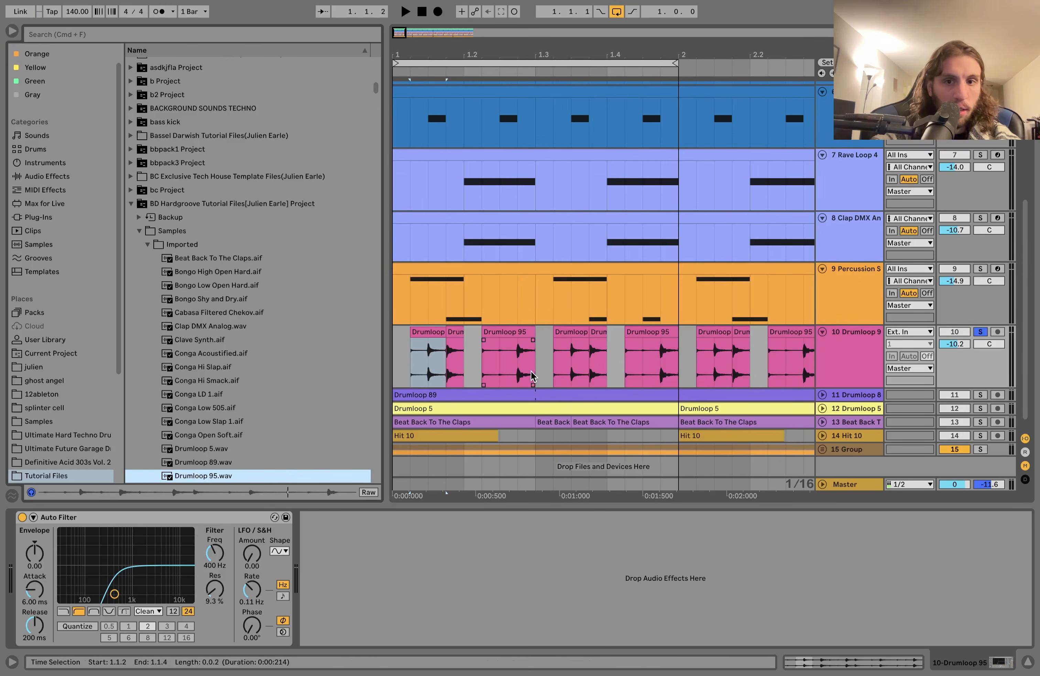
Place the insert marker at bar 1 on the Drumloop 95 track and play the chopped loop soloed from there
scroll(532, 377, down, 5)
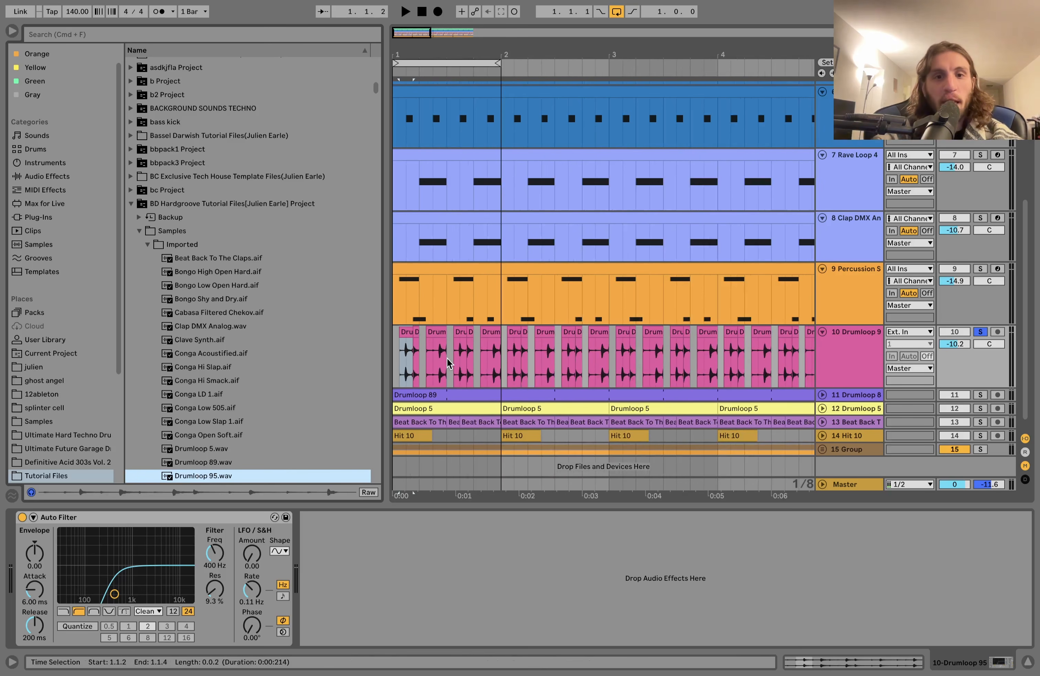
scroll(447, 357, up, 3)
scroll(447, 357, left, 2)
scroll(447, 357, down, 1)
click(398, 349)
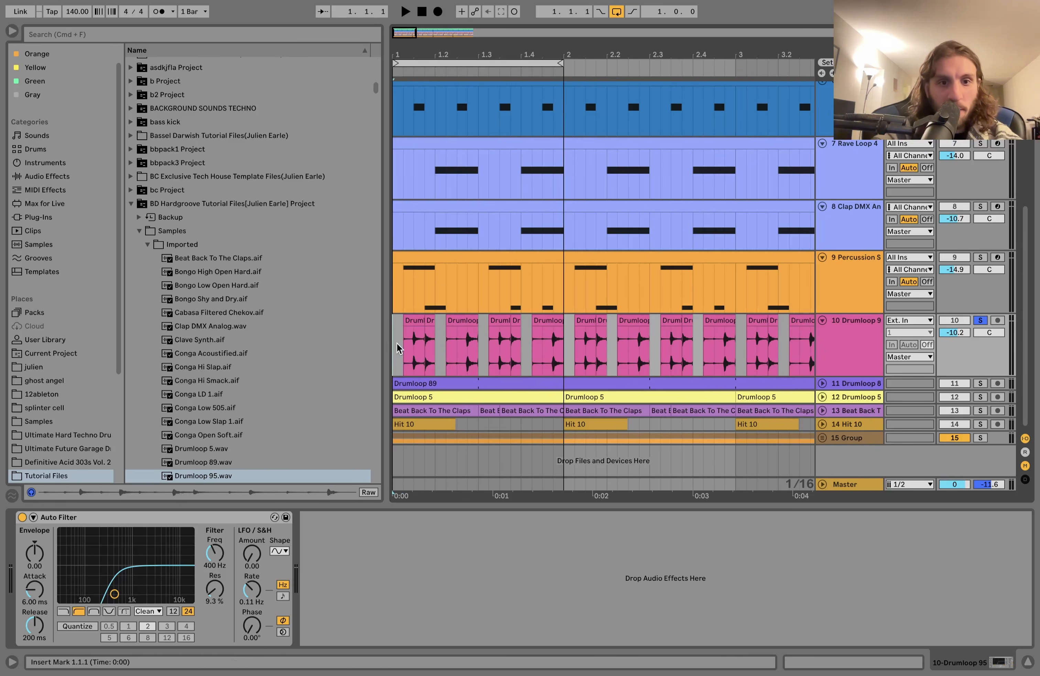
key(space)
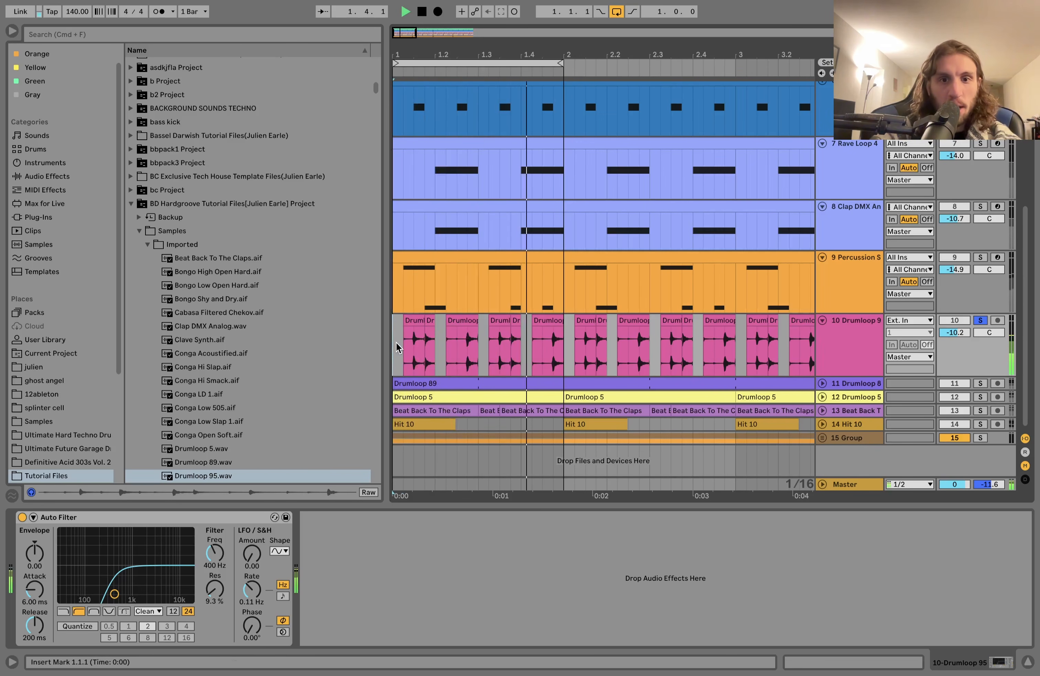
key(space)
scroll(398, 348, down, 1)
scroll(398, 348, down, 3)
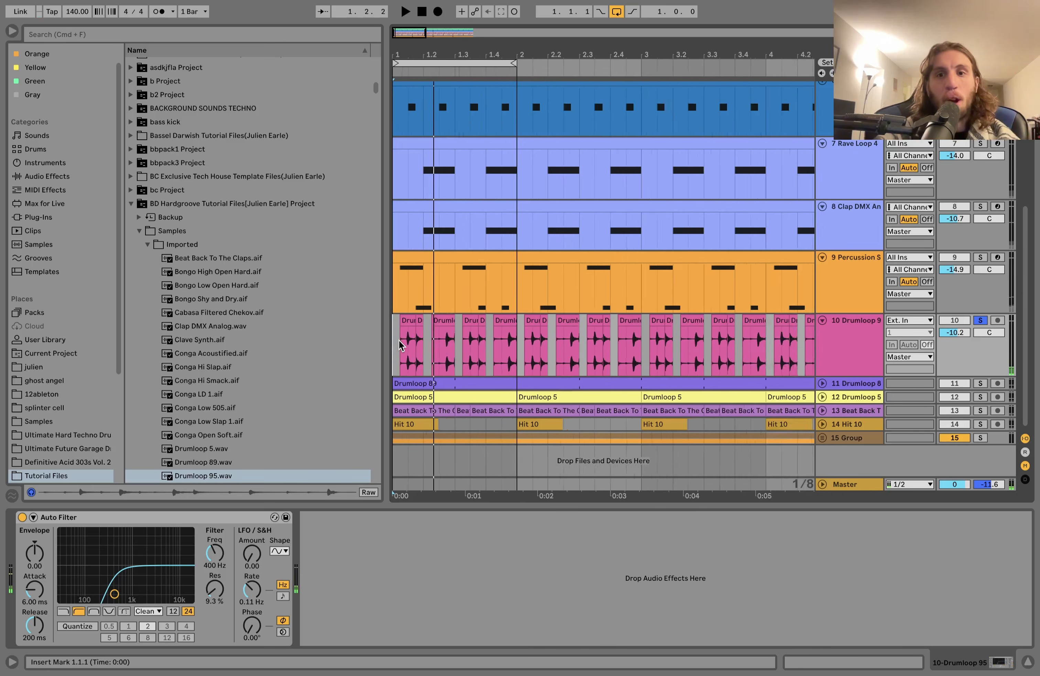
Play Drumloop 95 alone, and play it again with Percussion Spirit Kit soloed alongside it
scroll(420, 339, up, 5)
scroll(420, 339, down, 4)
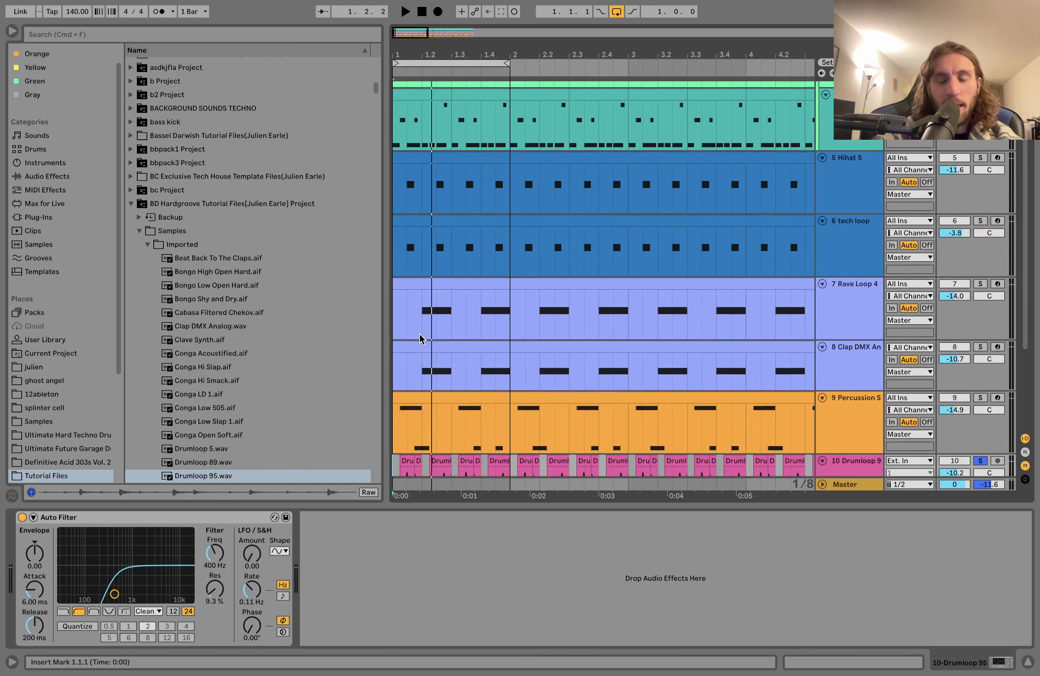
scroll(420, 339, down, 2)
key(space)
key(space)
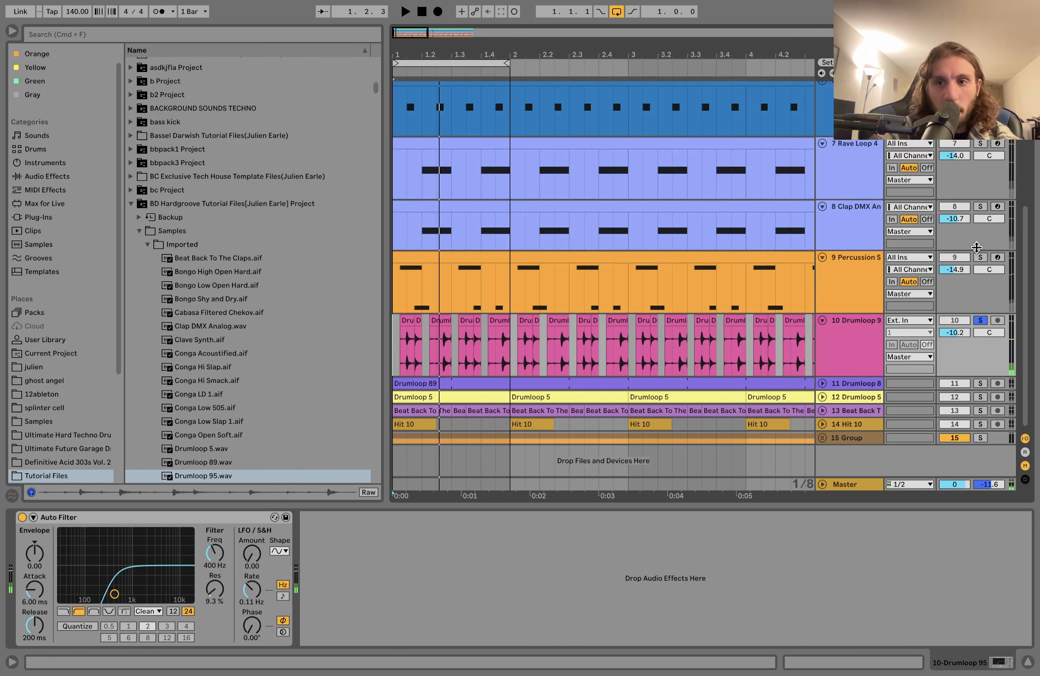
key(space)
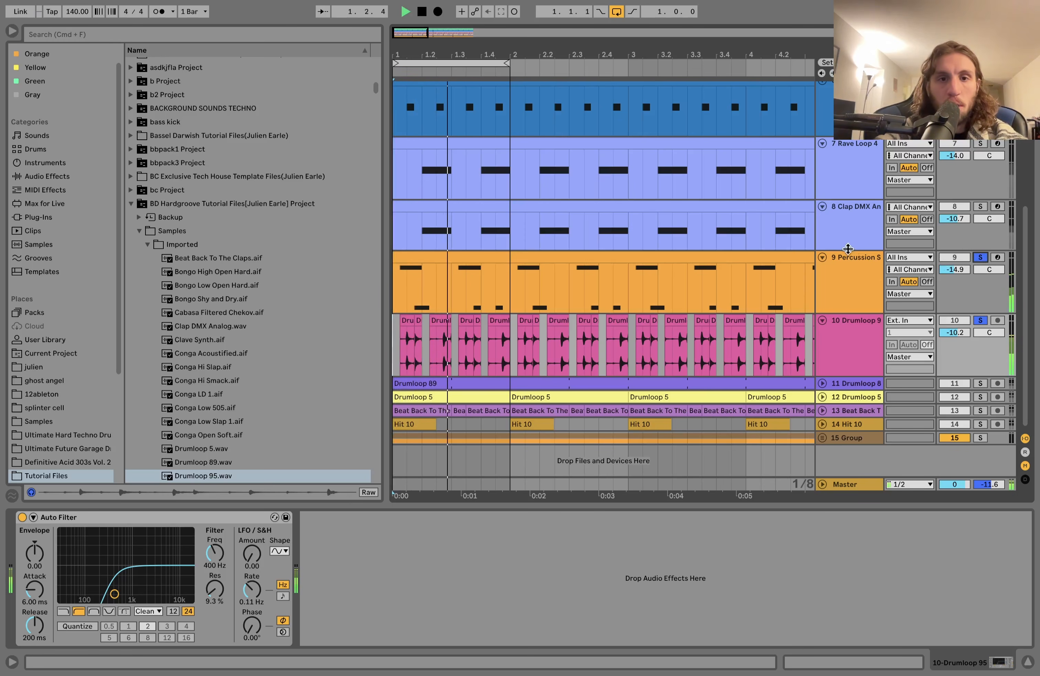
key(space)
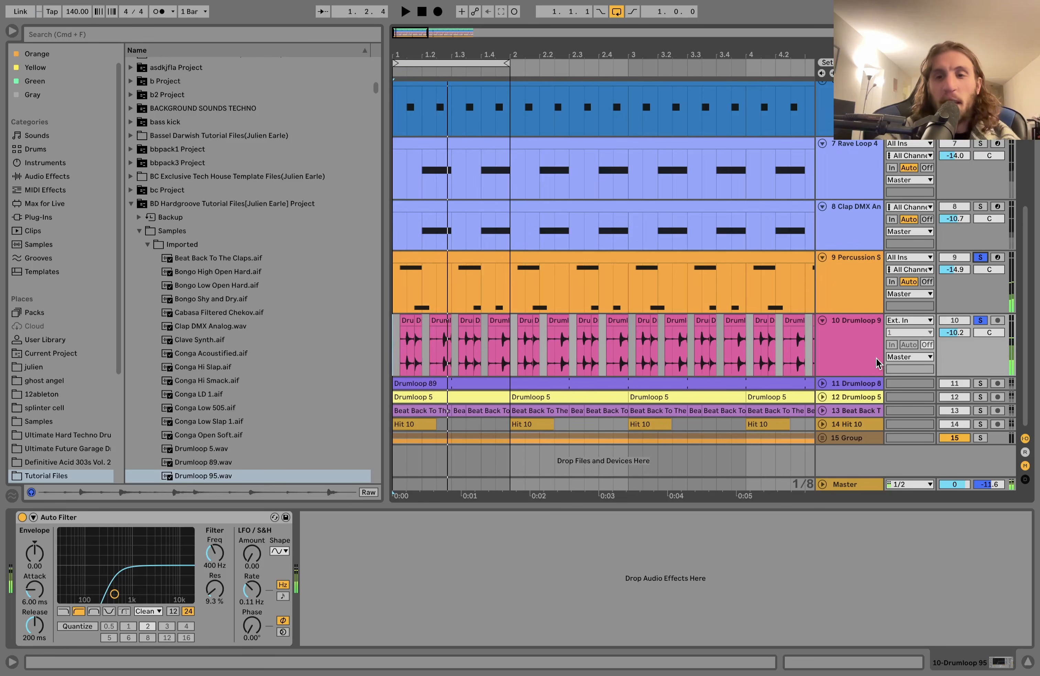
Unfold the Drumloop 89, Drumloop 5 and Beat Back To The Claps tracks, and play only these three soloed together
scroll(877, 363, up, 1)
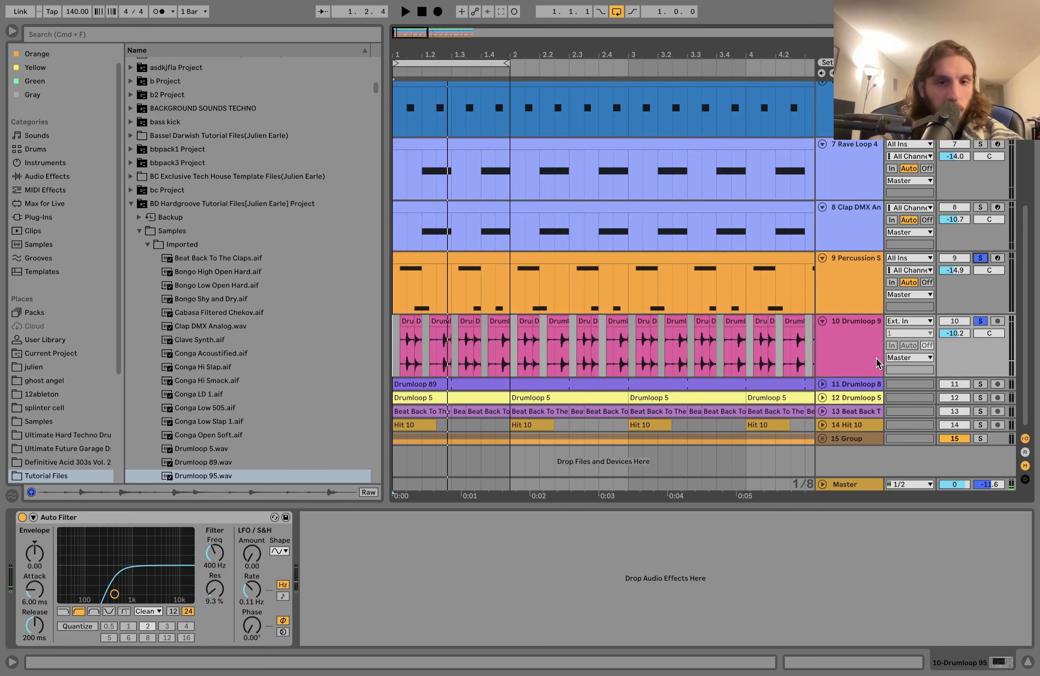
click(852, 386)
shift+click(852, 411)
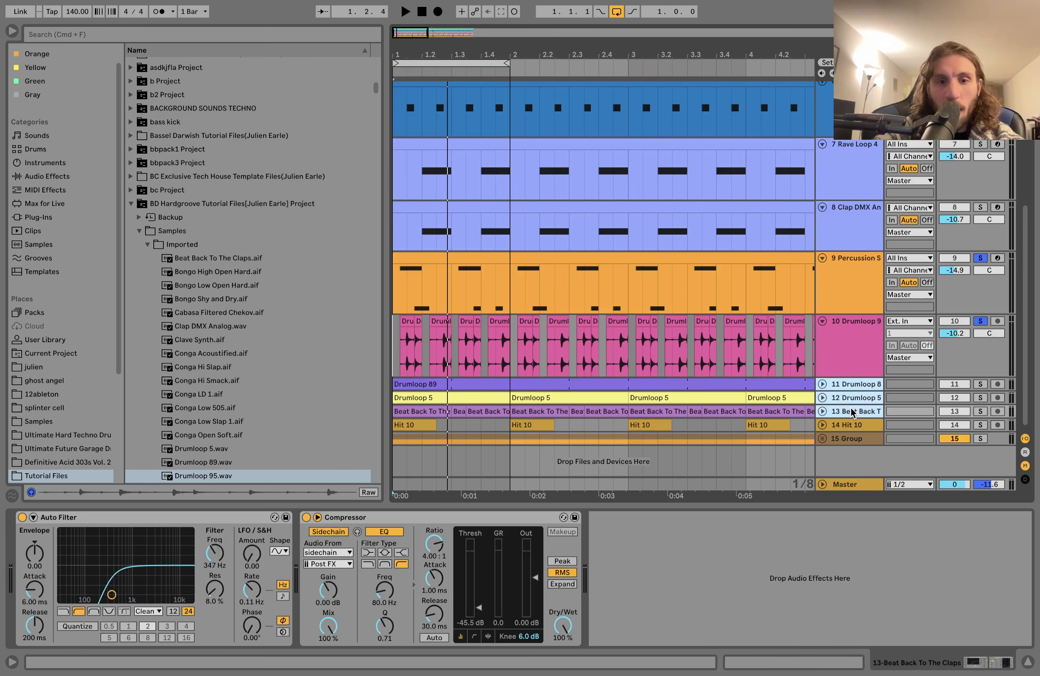
key(u)
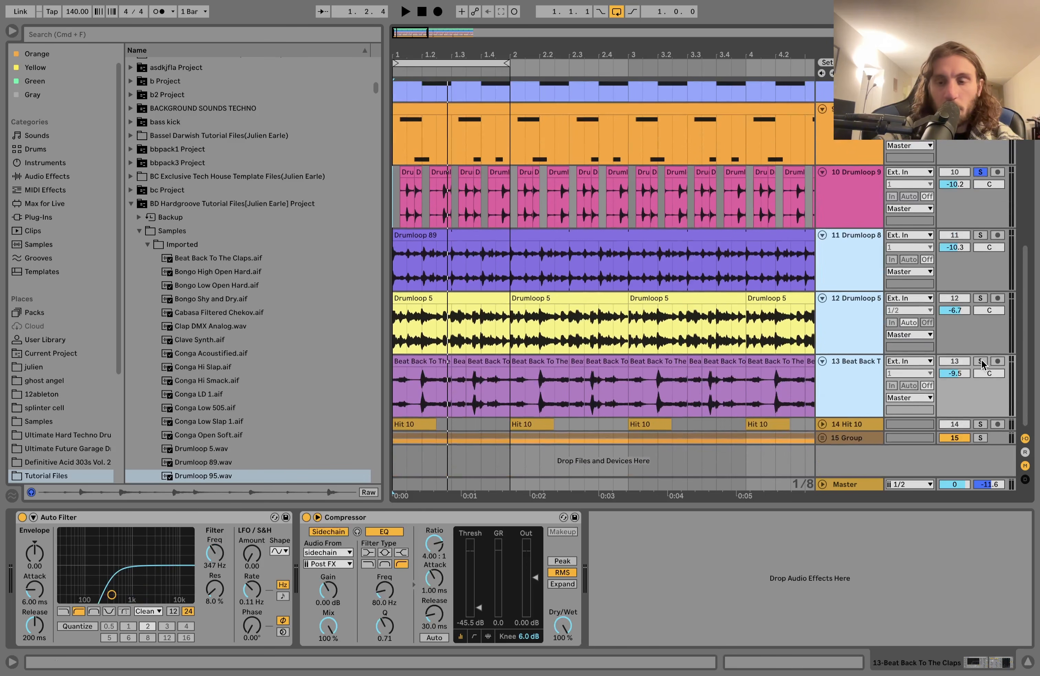
click(981, 361)
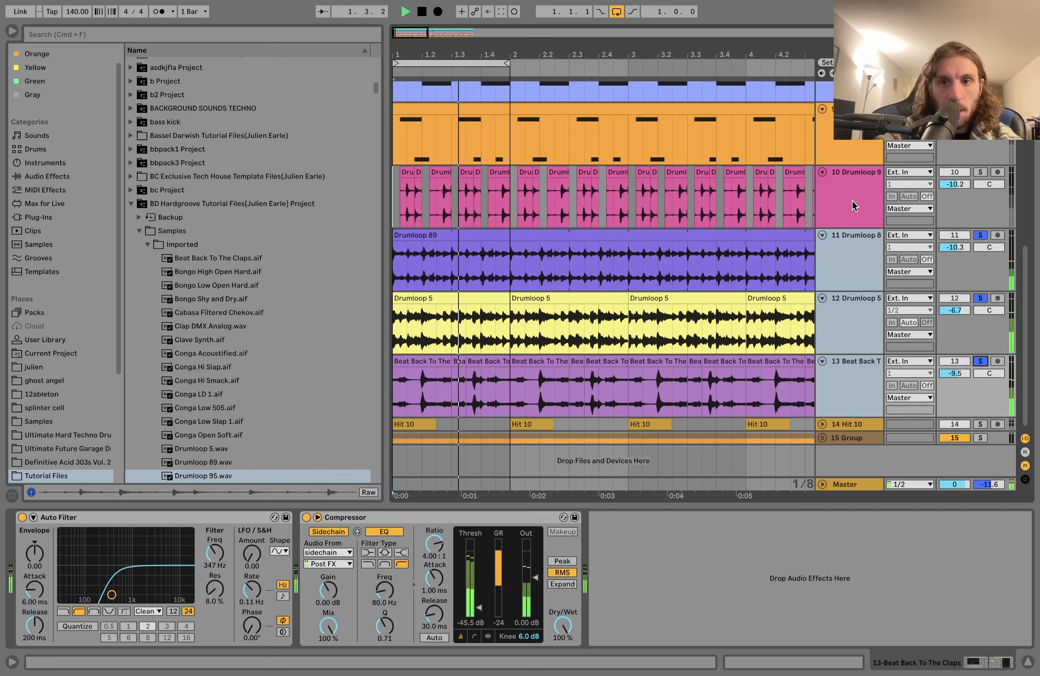
Solo all tracks from the kick and bass group through Drumloop 95, and play them together
click(852, 205)
scroll(853, 204, up, 5)
shift+click(853, 105)
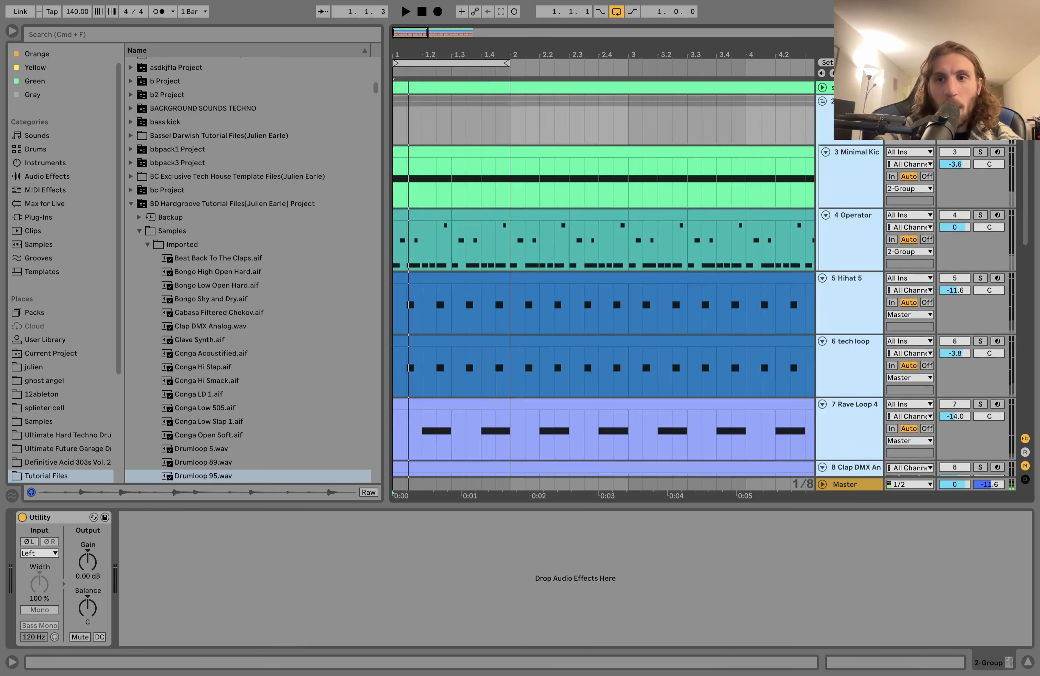
scroll(603, 279, down, 5)
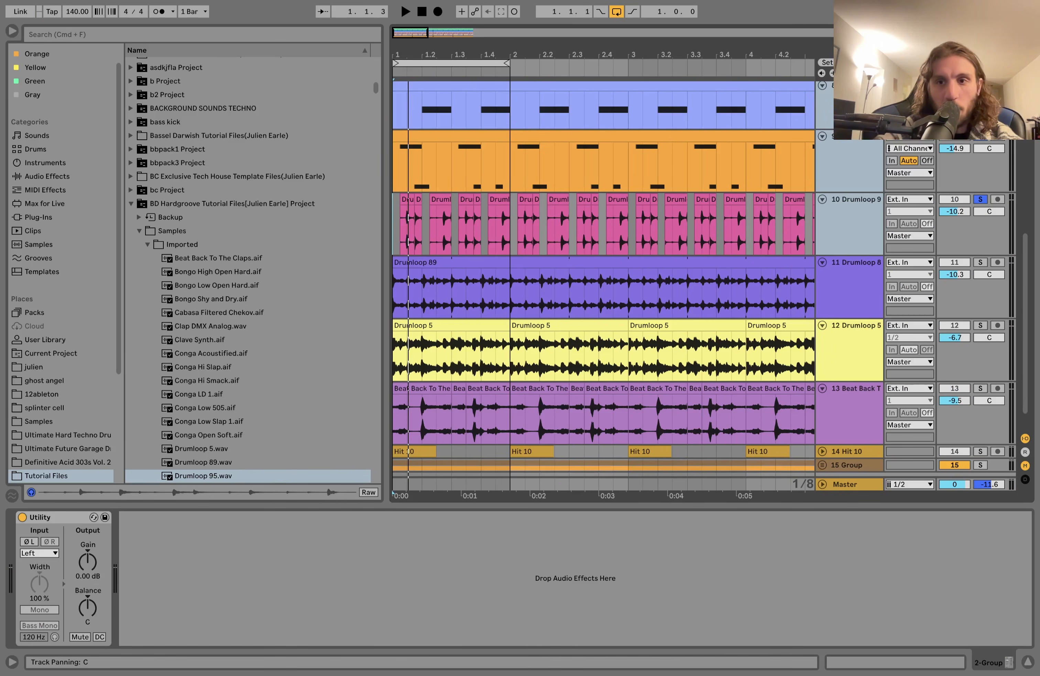
key(space)
scroll(822, 292, down, 1)
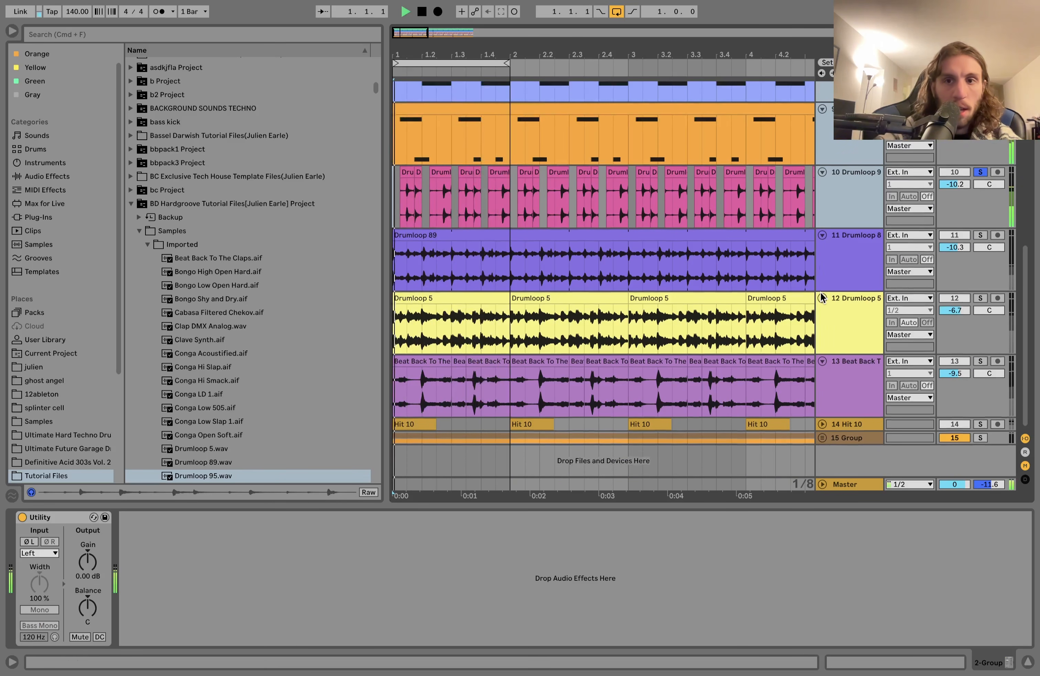
Add Drumloop 89, Drumloop 5 and Beat Back To The Claps to the soloed tracks, and play the full combination
key(space)
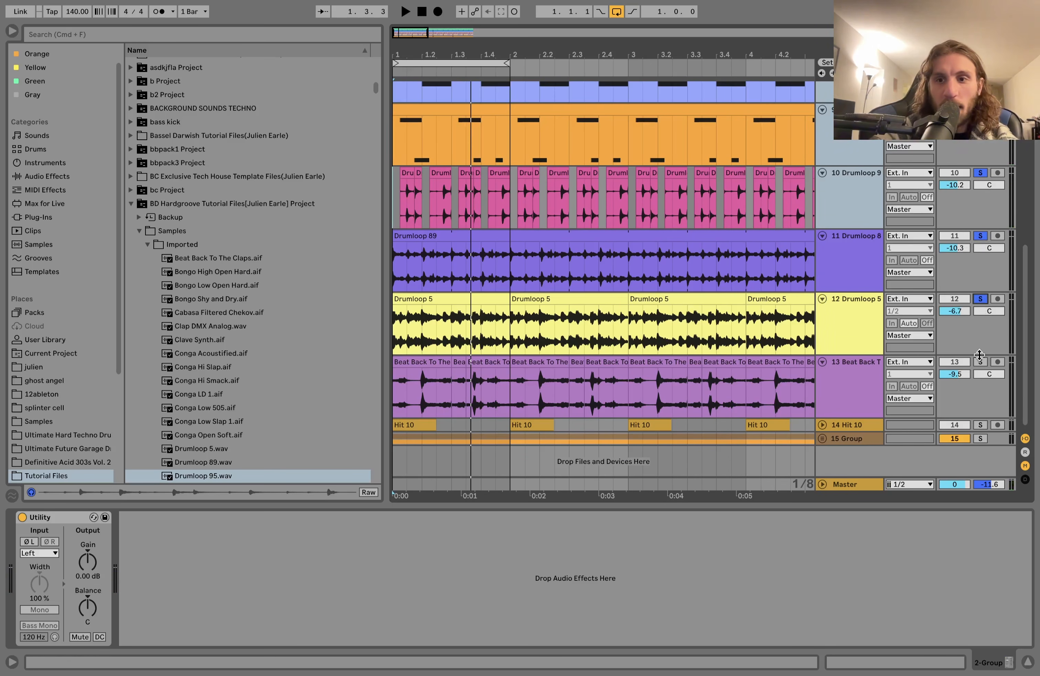
key(space)
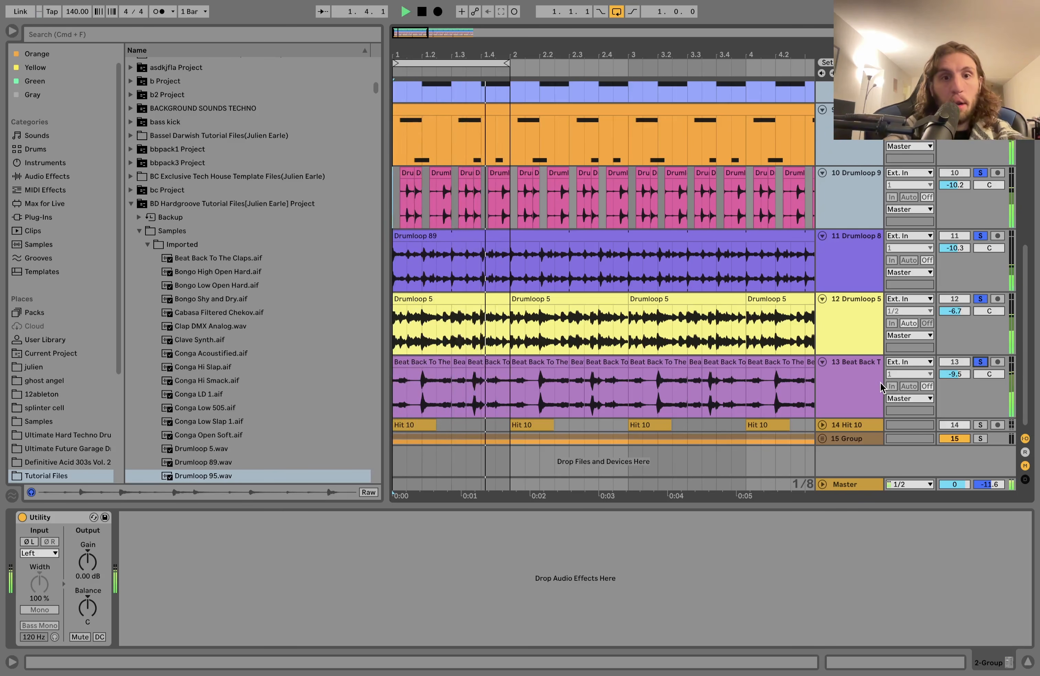
key(space)
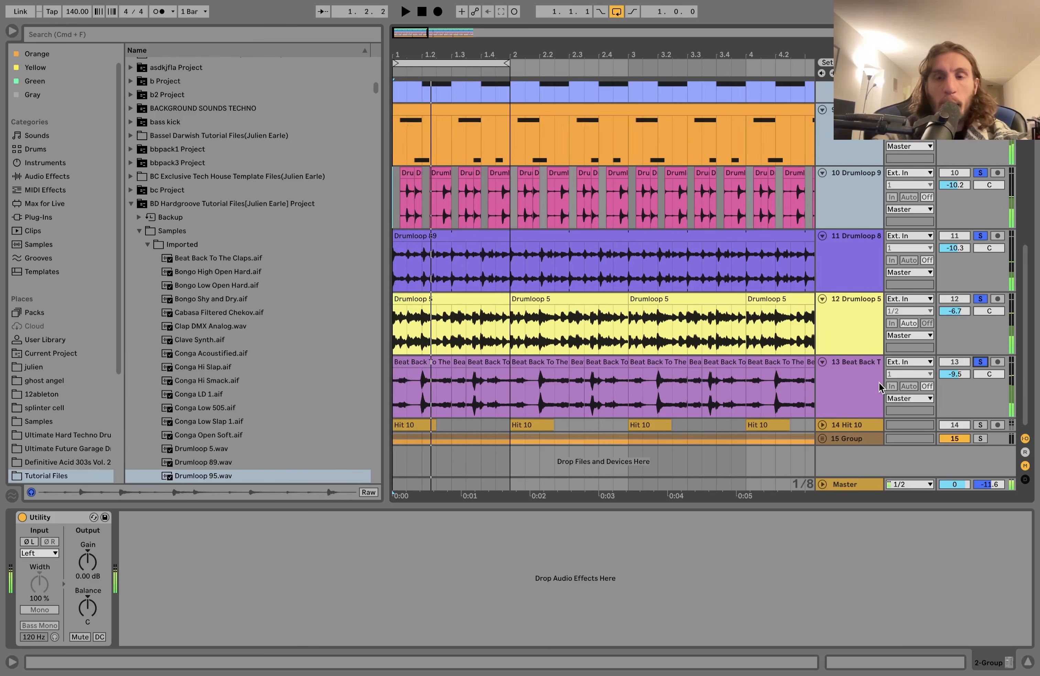
Show the Drumloop 5 devices, solo only Drumloop 89, and show its Auto Filter and Auto Pan
click(875, 270)
click(861, 323)
click(981, 237)
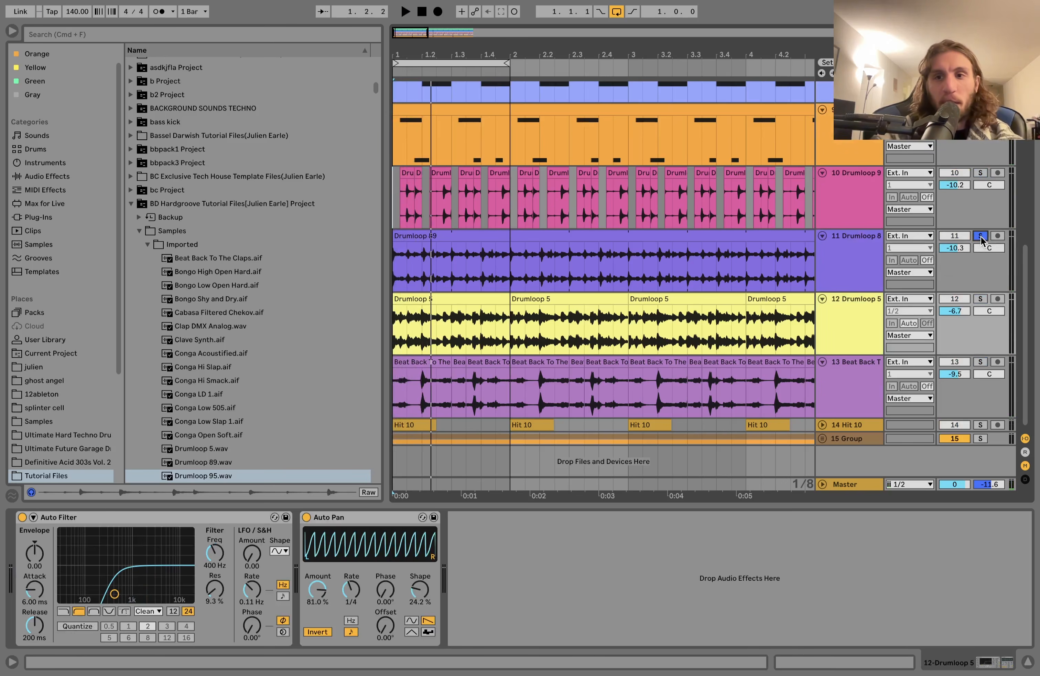
click(835, 262)
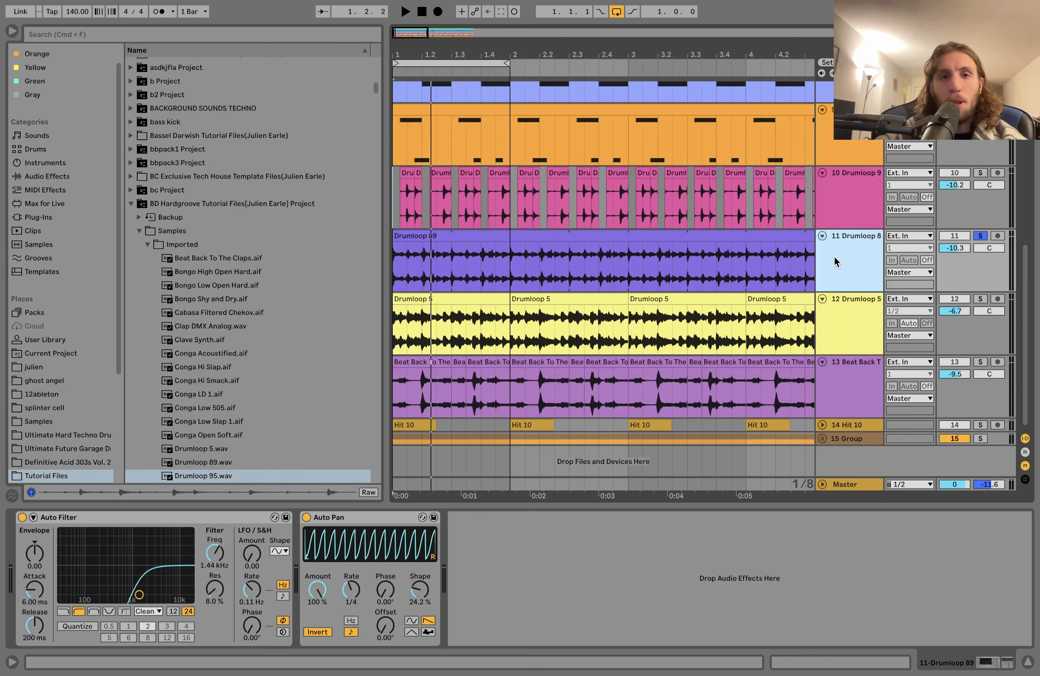
Compare Drumloop 95's Auto Filter settings with the Auto Filter and Auto Pan on Drumloop 89
scroll(769, 260, up, 10)
scroll(618, 439, down, 6)
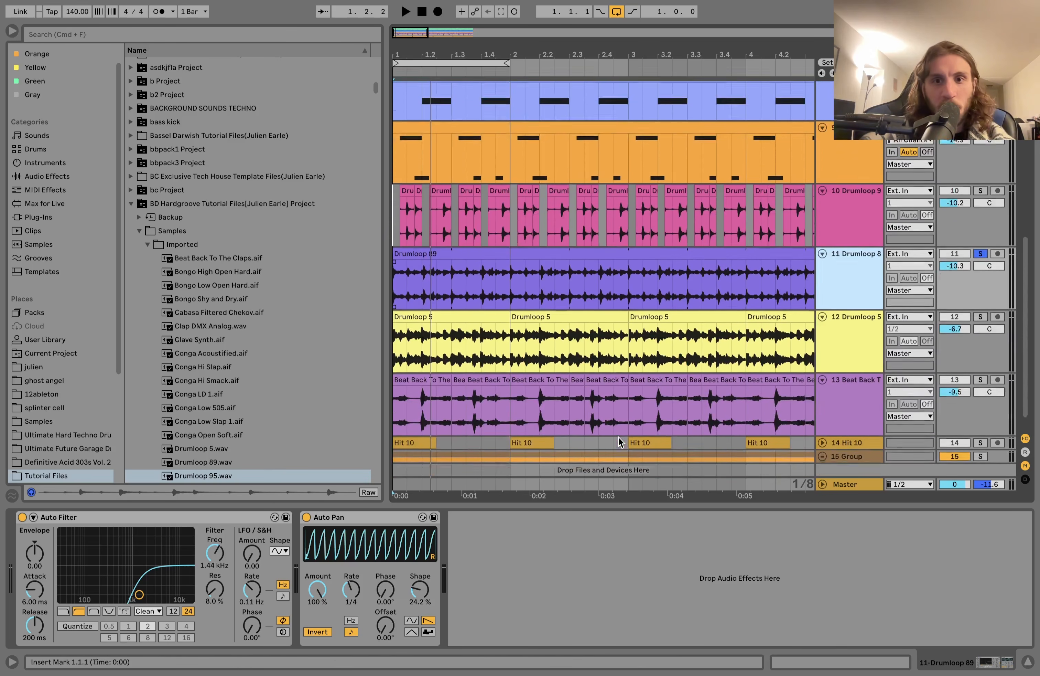
click(866, 302)
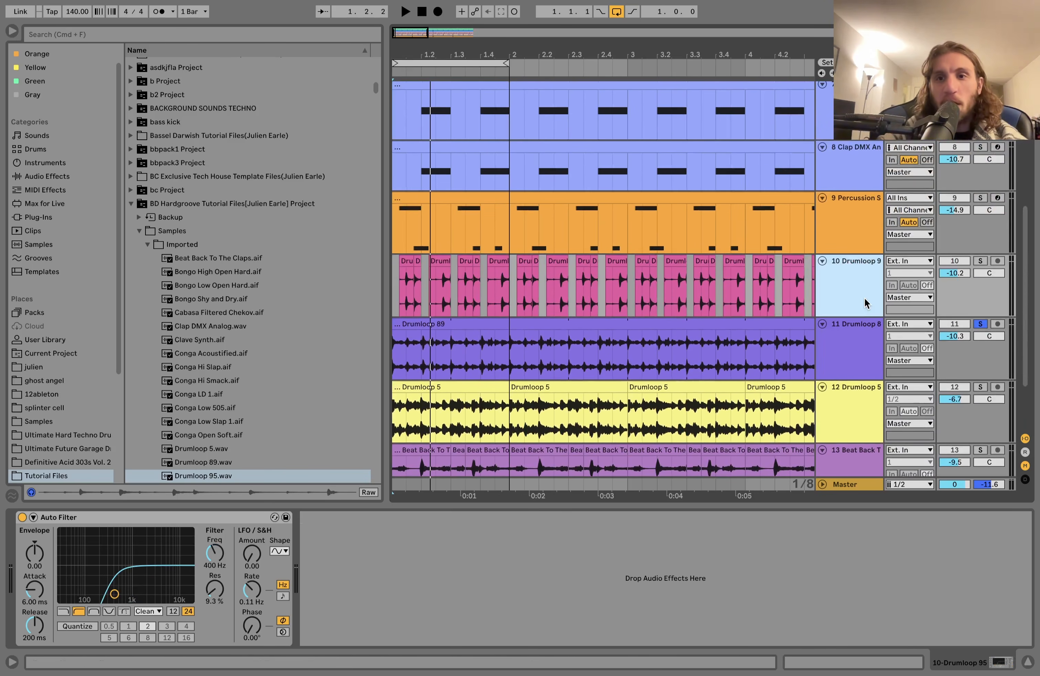
click(858, 328)
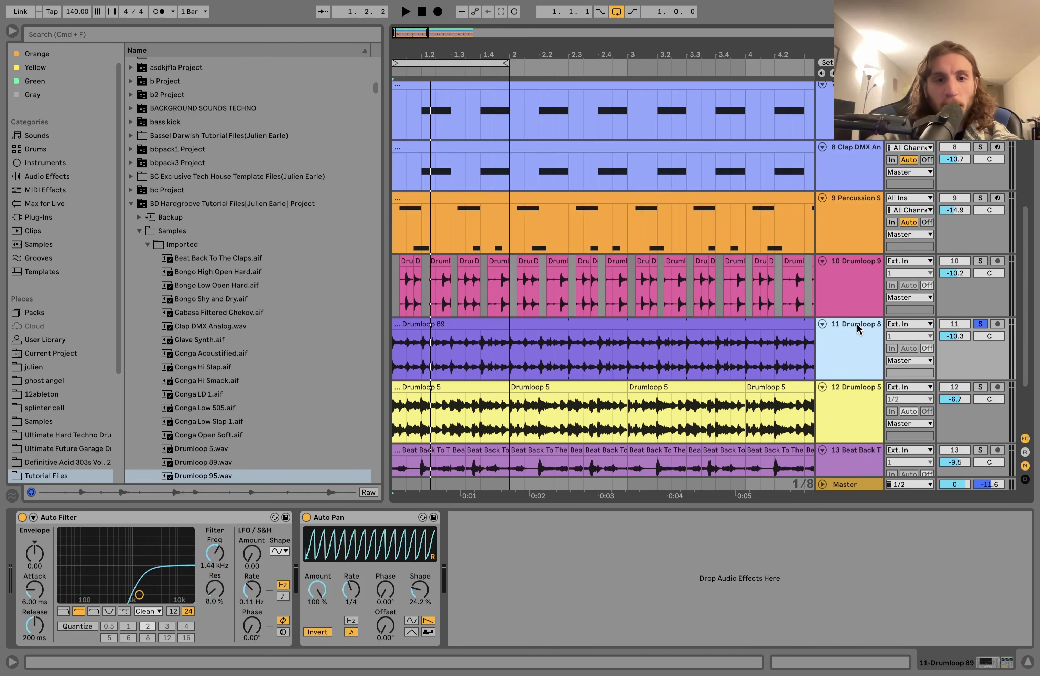
Play Drumloop 5 and Beat Back To The Claps soloed in turn, and show the Auto Filter and Compressor on Beat Back To The Claps
key(space)
click(980, 387)
scroll(981, 385, down, 1)
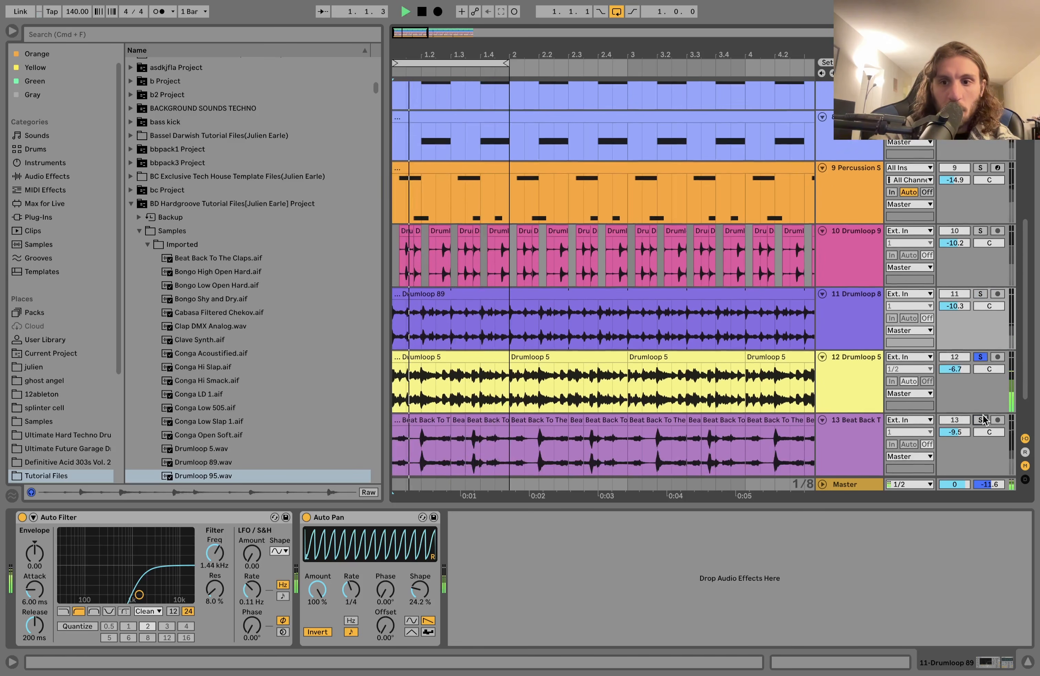
scroll(981, 385, down, 2)
click(981, 361)
click(867, 397)
key(space)
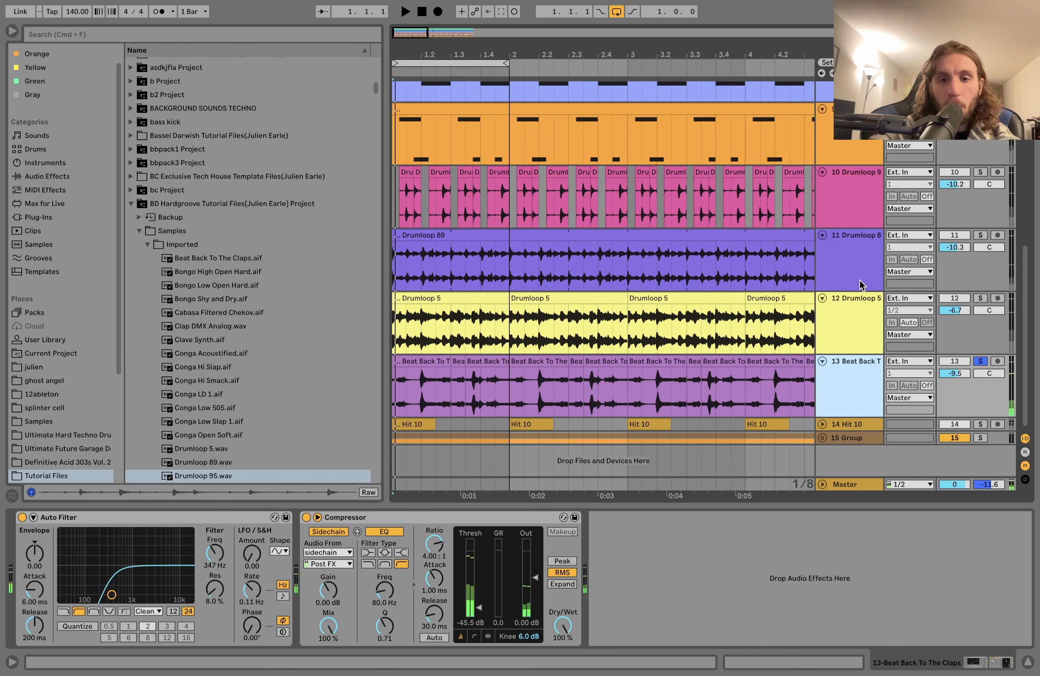
Compare the Auto Filter and Auto Pan settings of Drumloop 89 and Drumloop 5
click(857, 274)
click(855, 328)
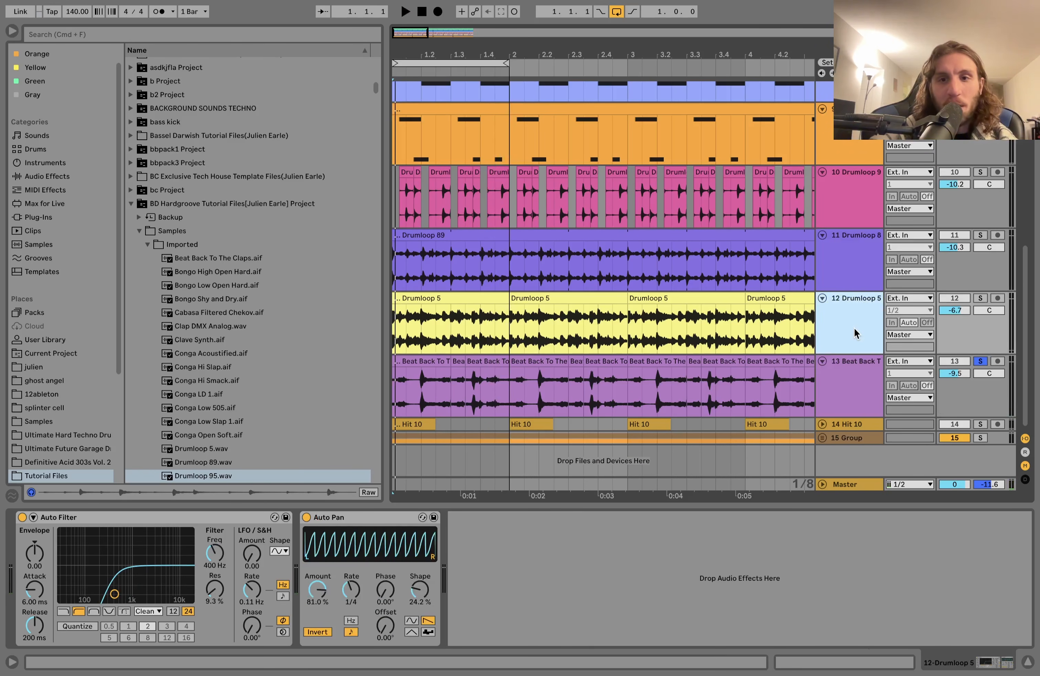
click(847, 266)
Solo every track from the kick and bass group through Drumloop 95, and start playback
scroll(847, 266, up, 4)
scroll(846, 265, up, 3)
click(873, 388)
scroll(871, 389, up, 8)
shift+click(856, 102)
click(981, 278)
key(space)
Bring Drumloop 89, Drumloop 5 and Beat Back To The Claps into the soloed playback, and show the Beat Back To The Claps devices
scroll(981, 278, down, 8)
scroll(984, 277, down, 5)
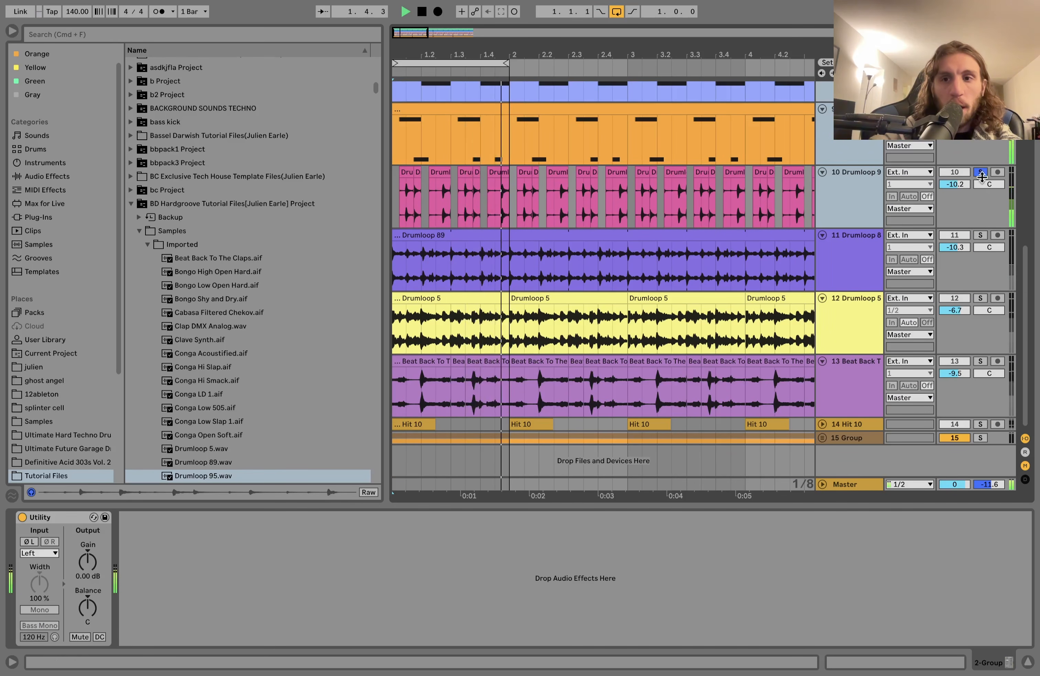
super+click(982, 298)
super+click(981, 361)
click(871, 377)
key(space)
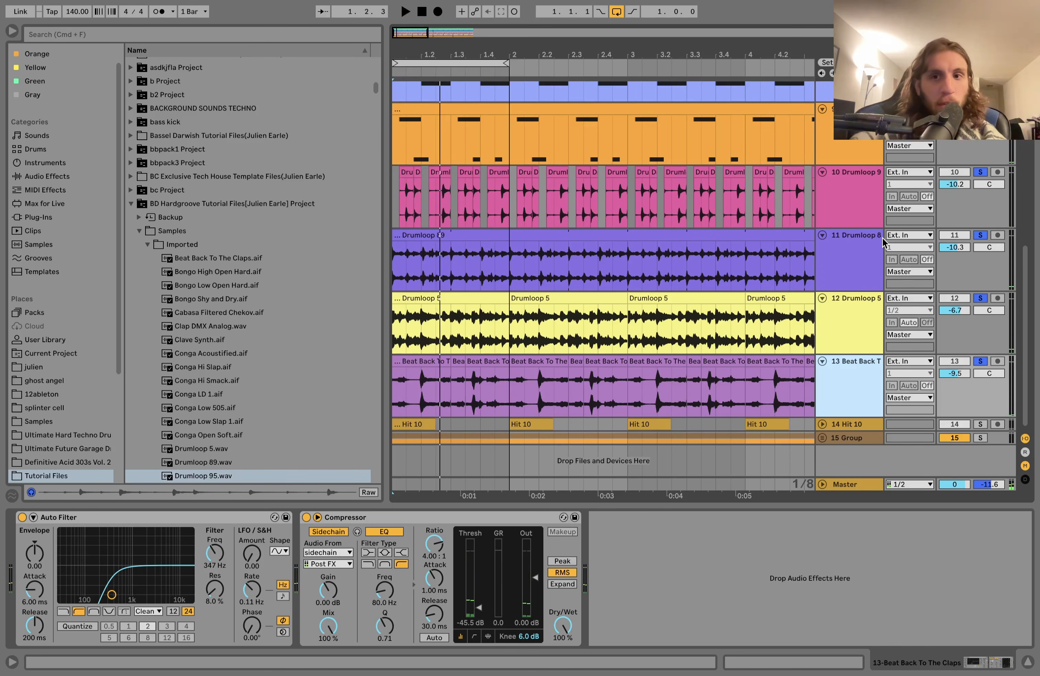
Look over the soloed percussion and drum loop tracks, and select the Drumloop 89 track
scroll(877, 285, up, 4)
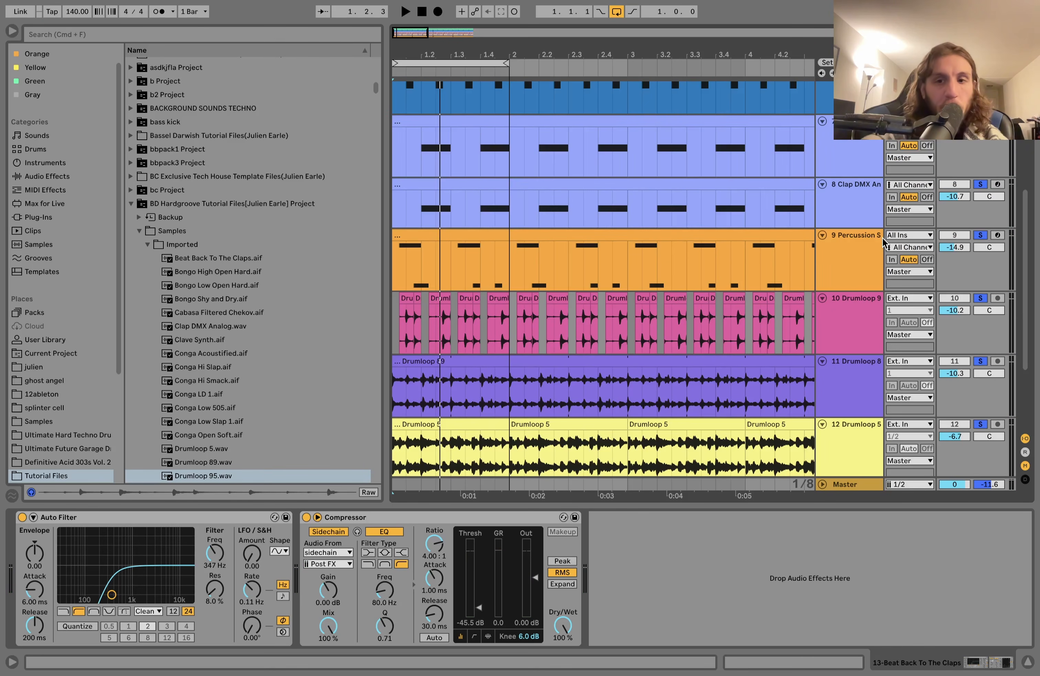
scroll(883, 176, down, 2)
scroll(883, 159, down, 3)
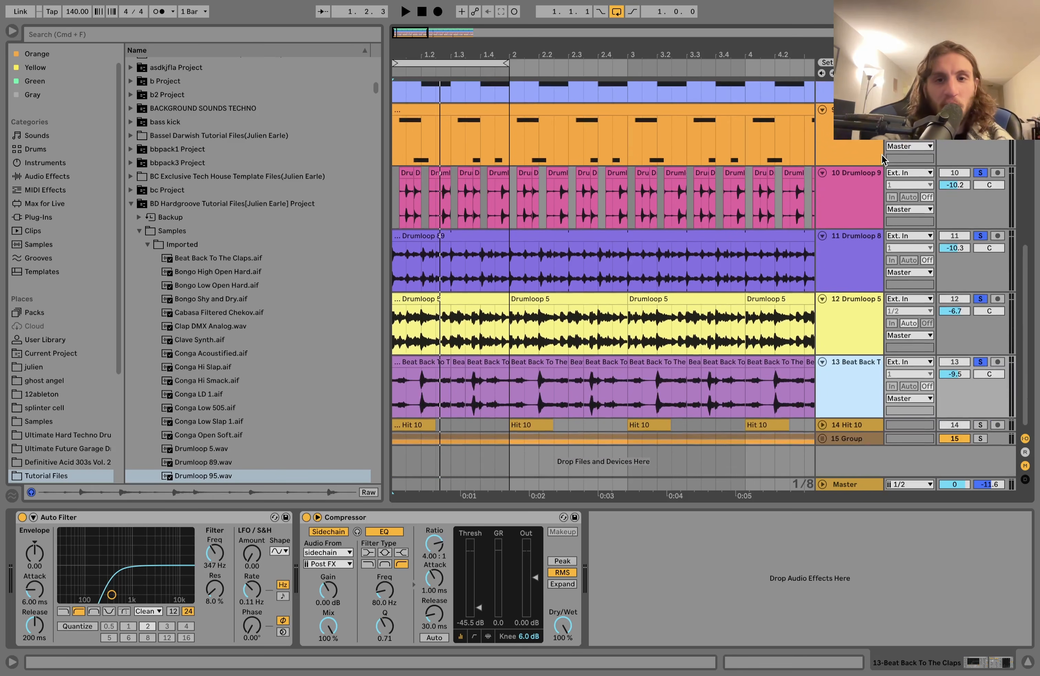
click(834, 265)
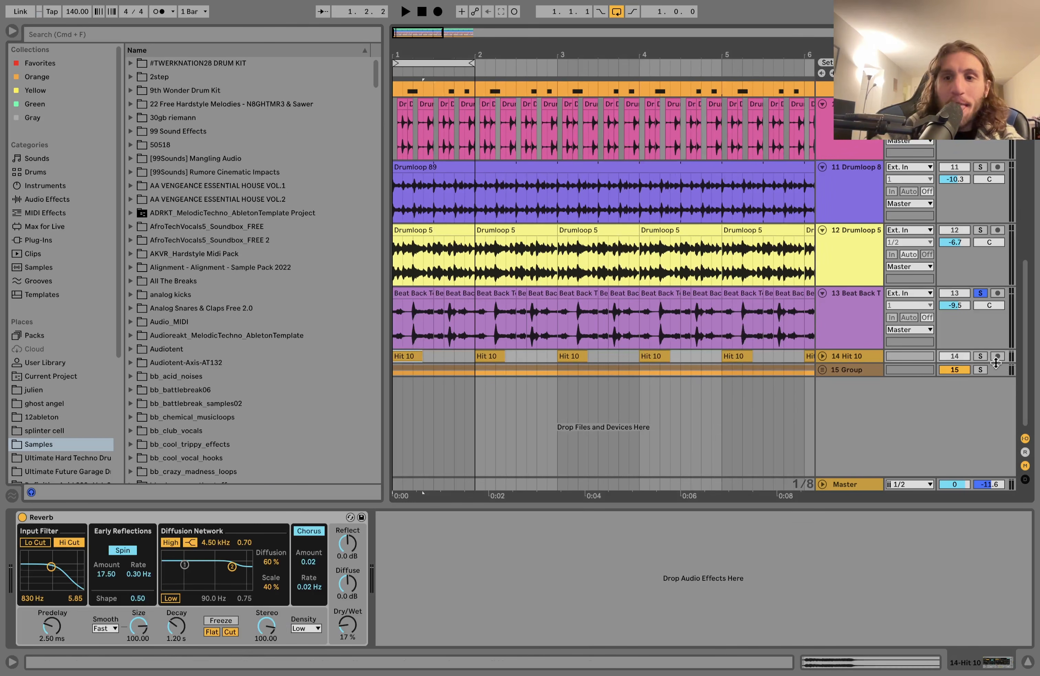
Solo Hit 10 together with Group 15, unfold the group to show Hit 5 and Vocal 38, and play them
click(982, 356)
click(823, 370)
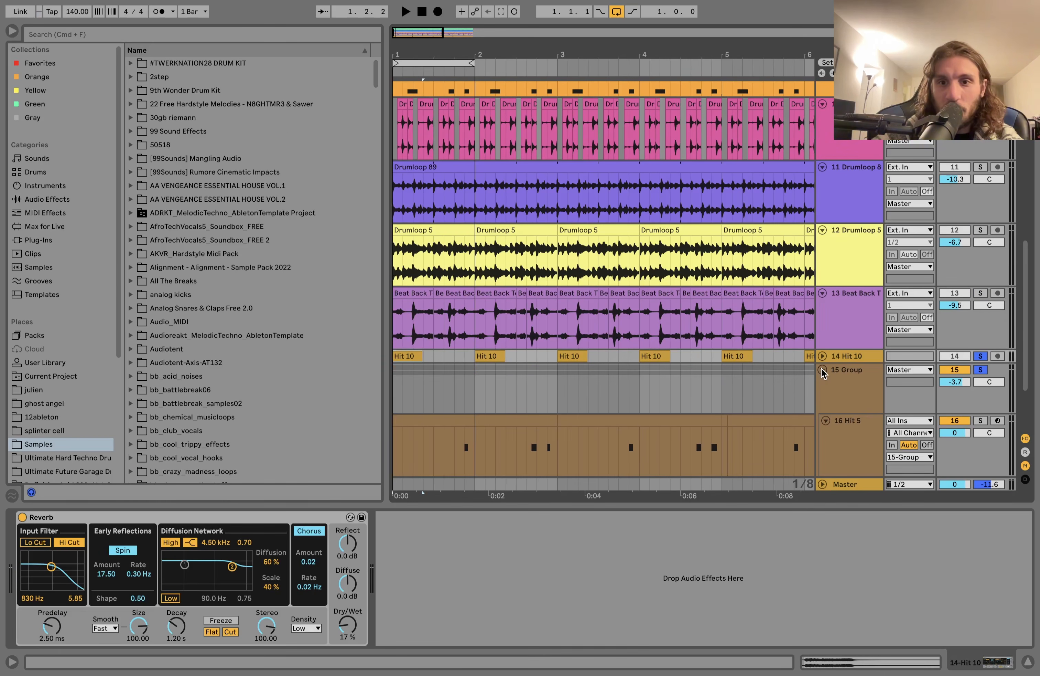
key(space)
scroll(821, 368, down, 5)
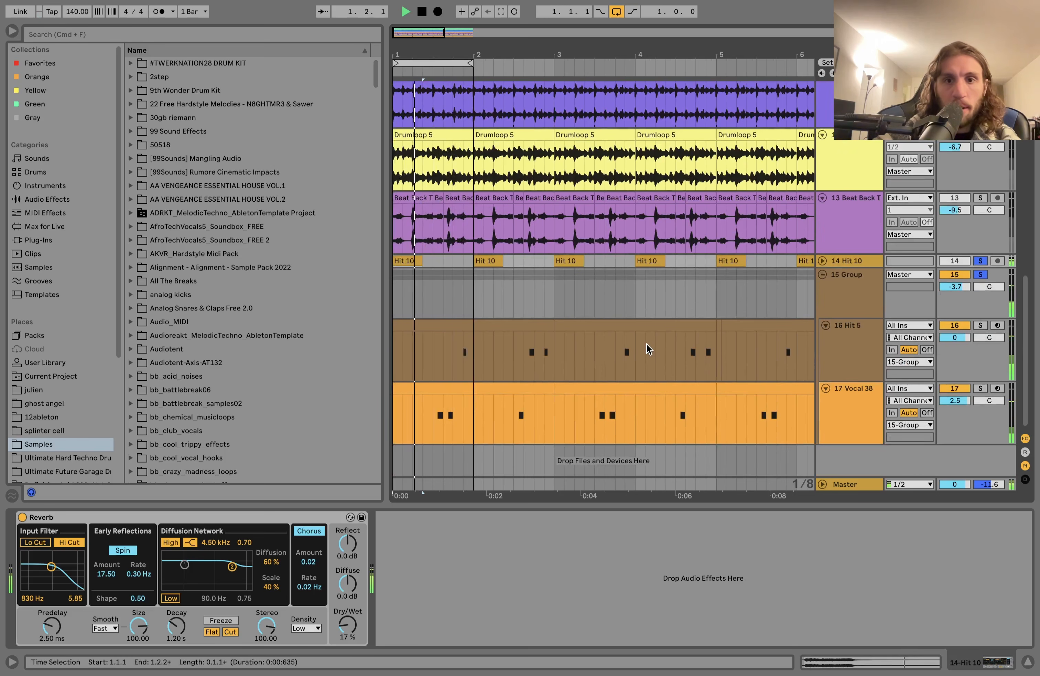
key(space)
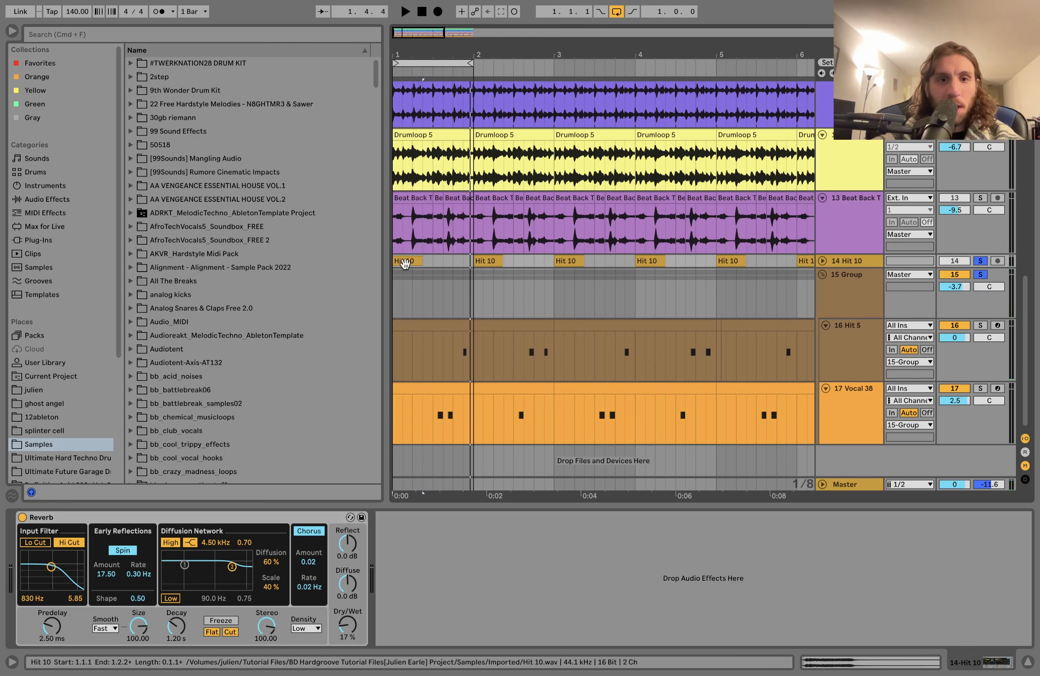
Audition Hit 10 on its own, and show its Reverb
click(981, 261)
key(space)
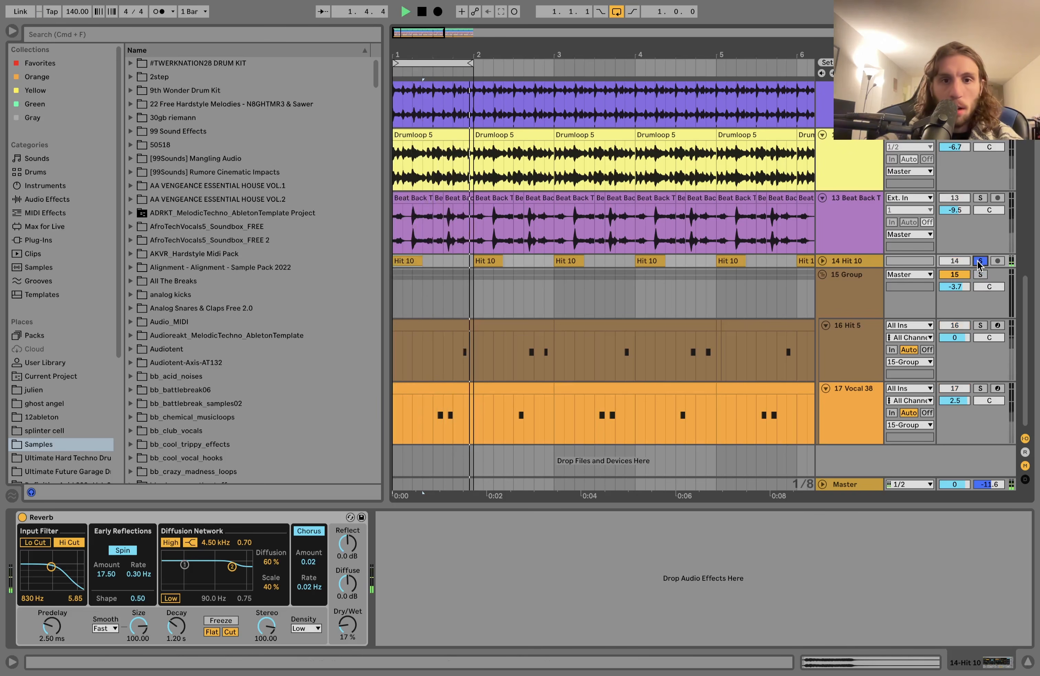
key(space)
click(849, 262)
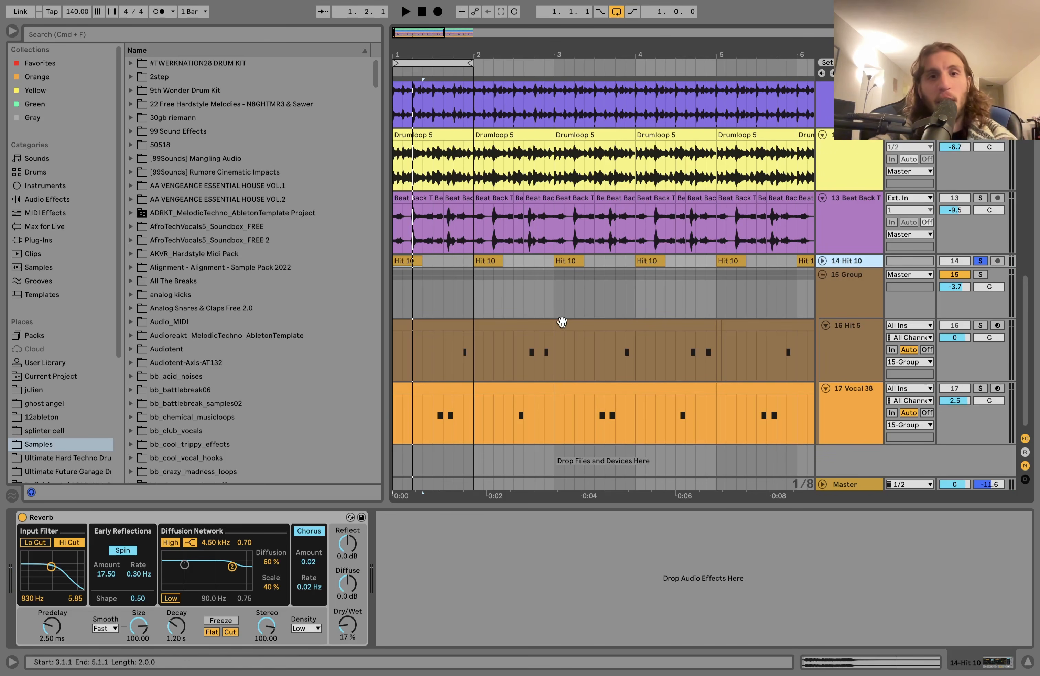
key(space)
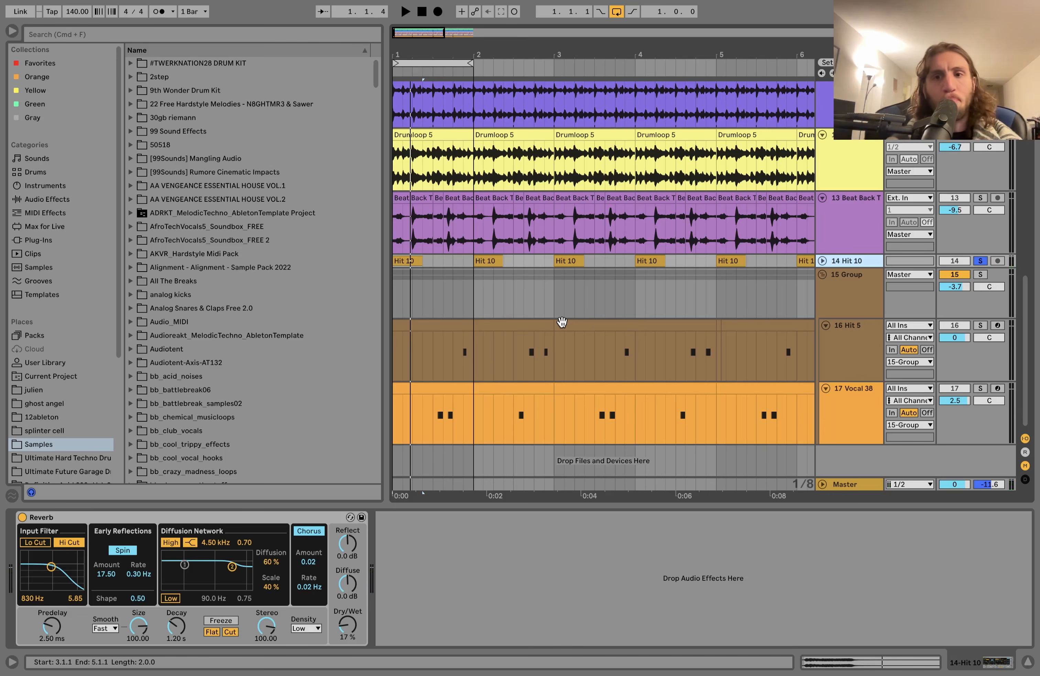
Try the first Hit 10 clip one beat later in the unsoloed full mix, and undo the move
drag(413, 259, 432, 265)
click(988, 260)
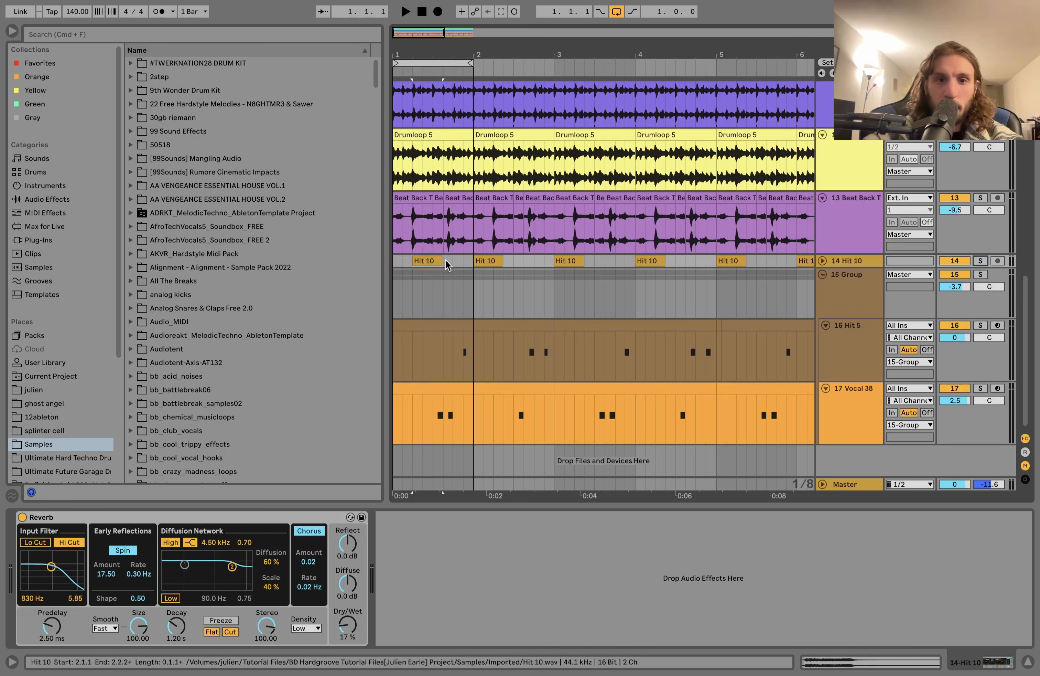
click(394, 258)
key(space)
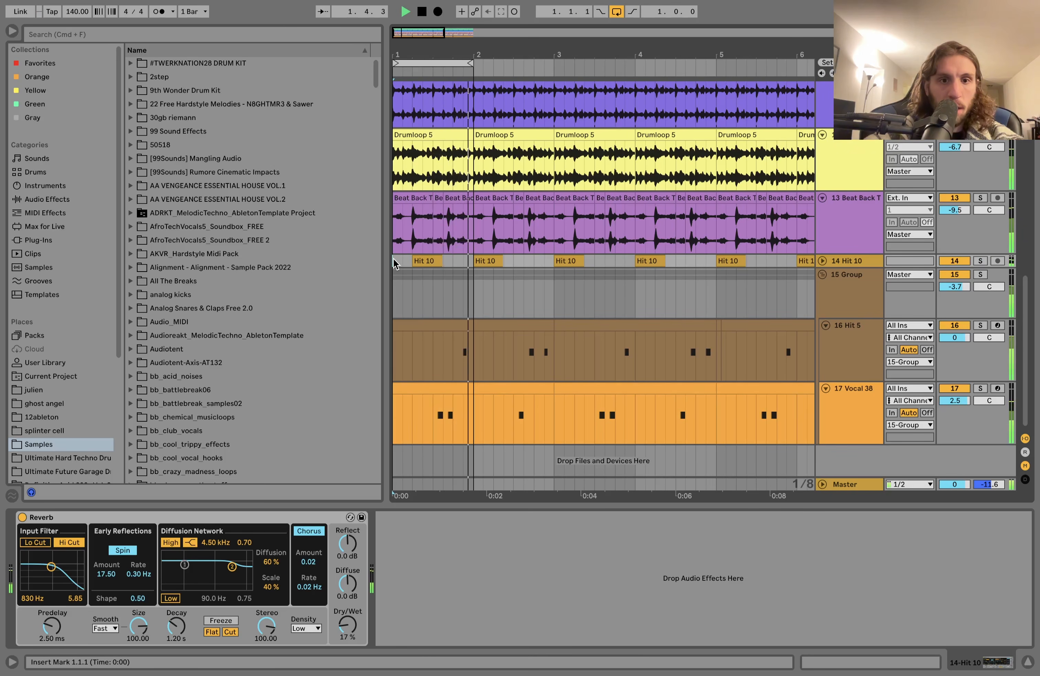
key(super+z)
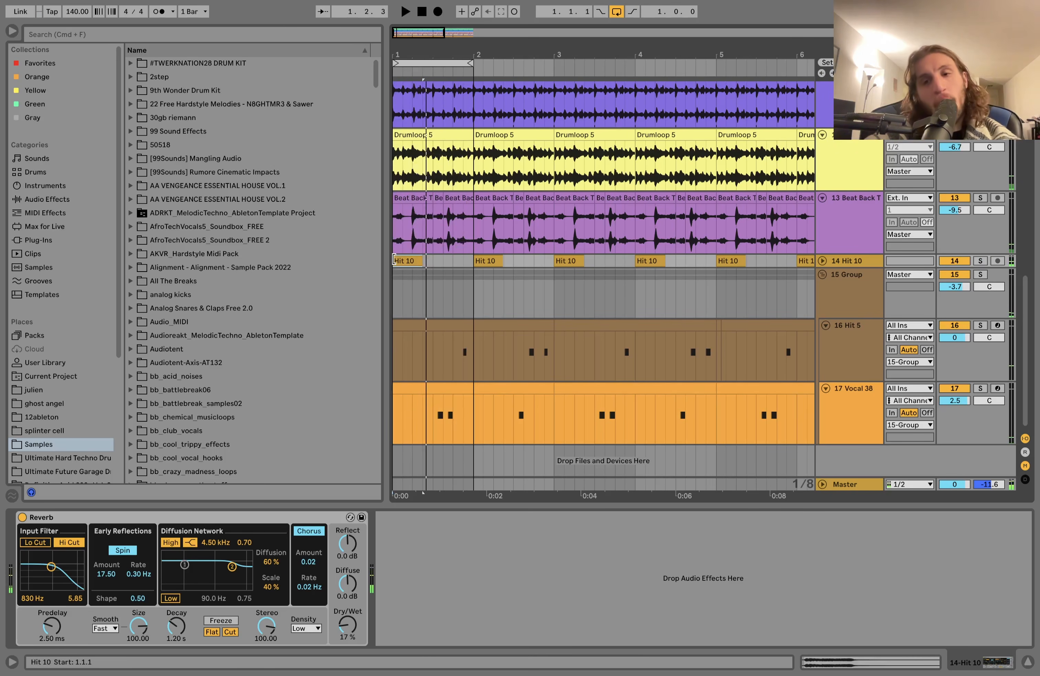
key(space)
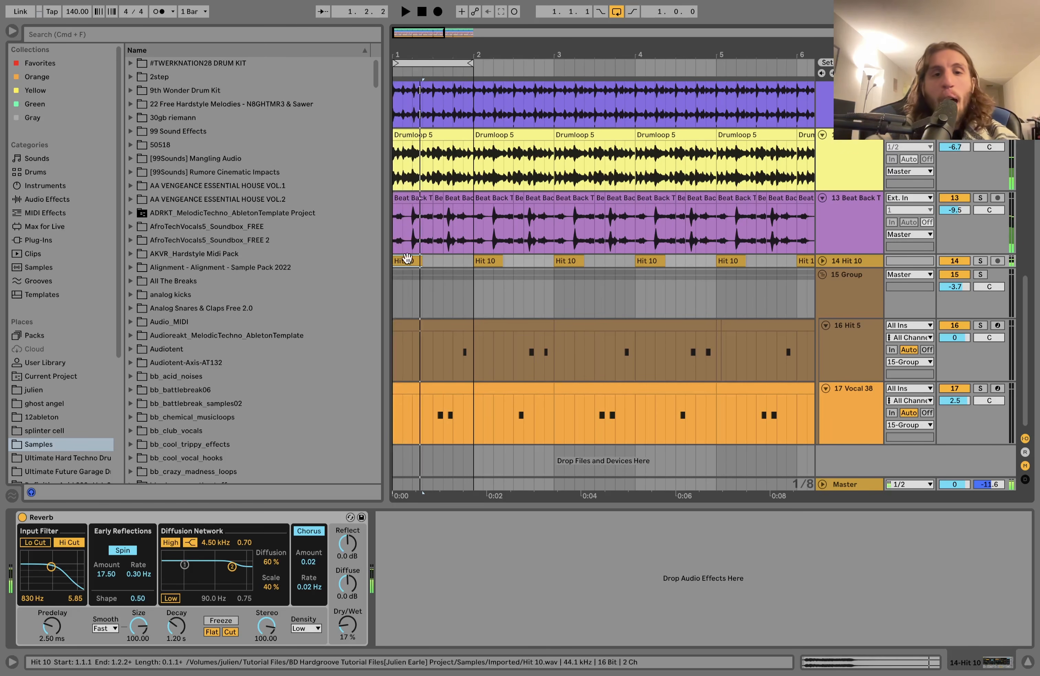
Show the Hit 5 Simpler, and play the mix from 1.3.1, soloing Group 15 during playback
click(428, 358)
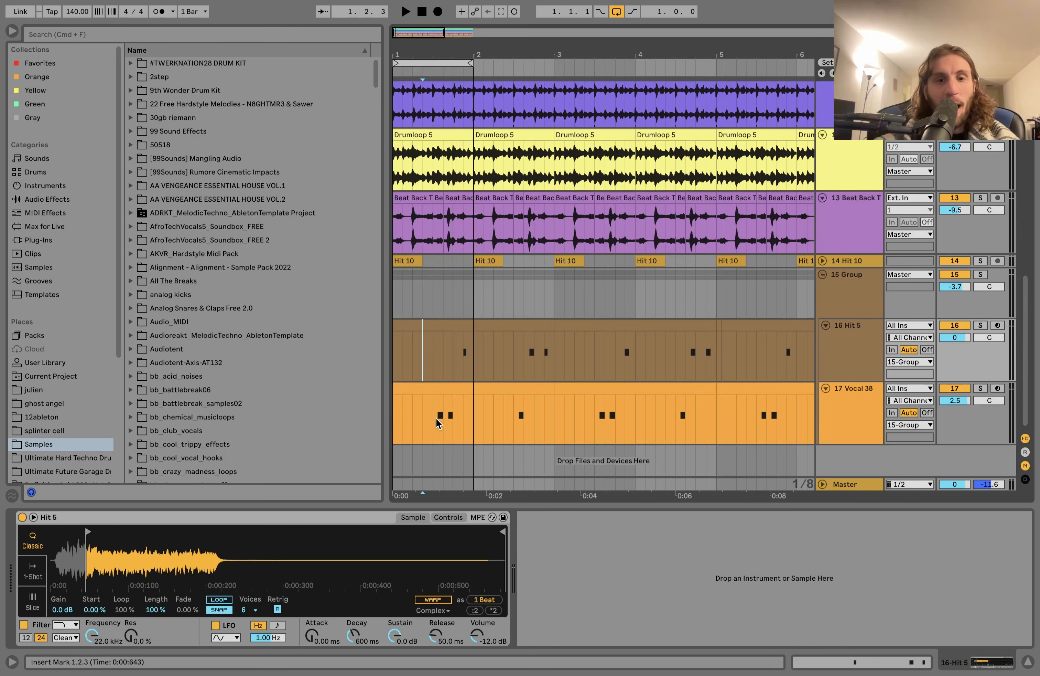
click(407, 259)
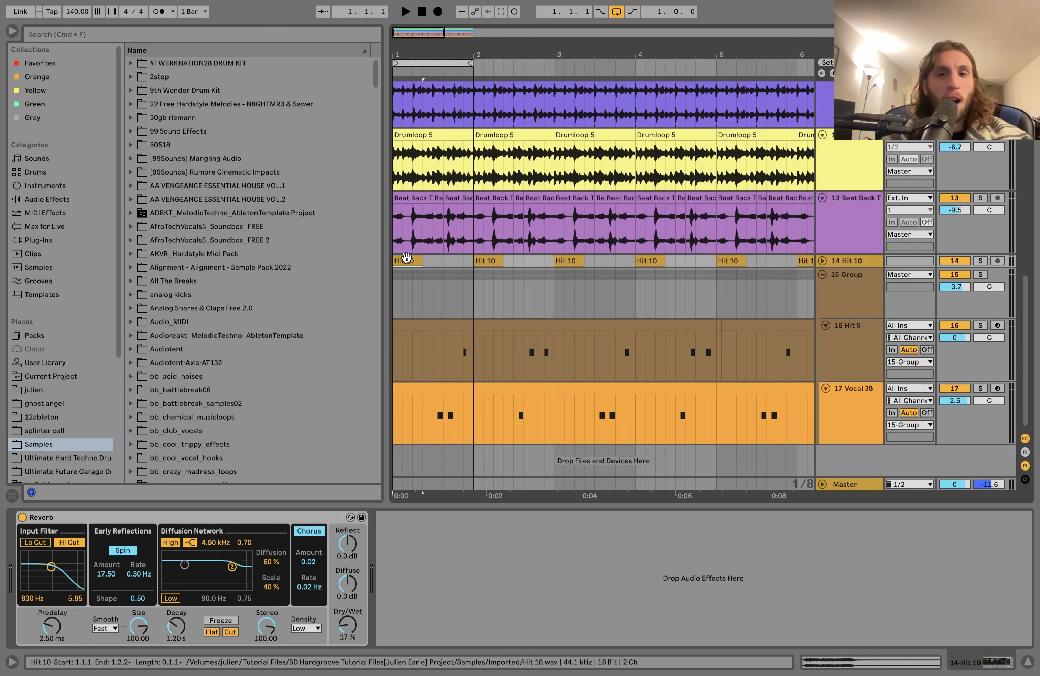
click(433, 262)
key(space)
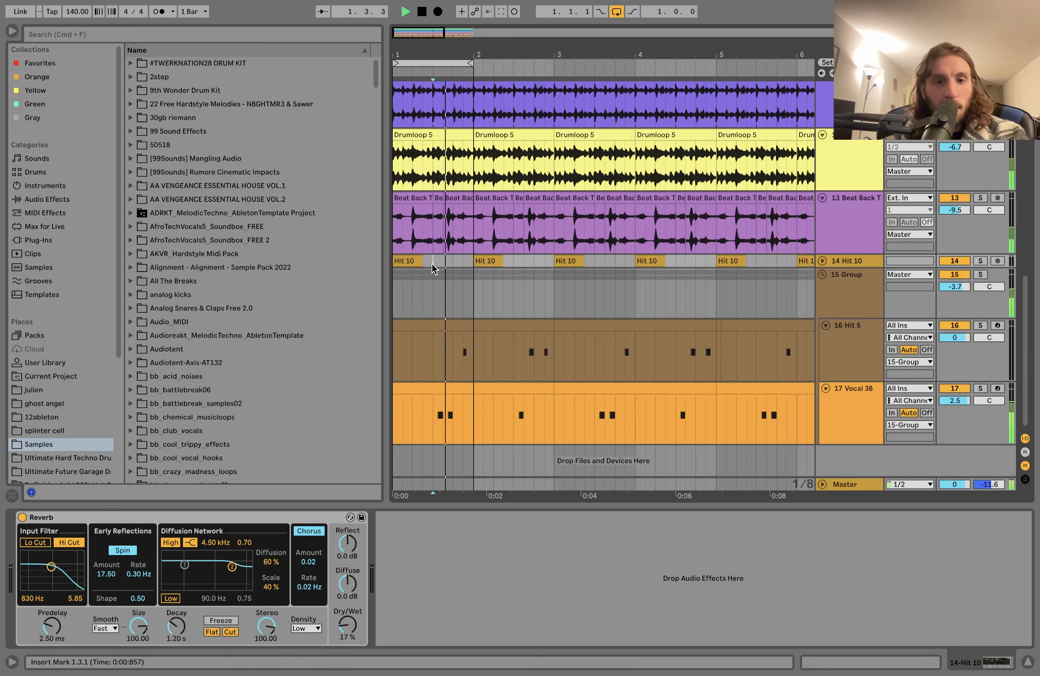
click(981, 274)
key(space)
Select all tracks from the kick and bass group through Beat Back To The Claps with nothing soloed
scroll(499, 337, up, 4)
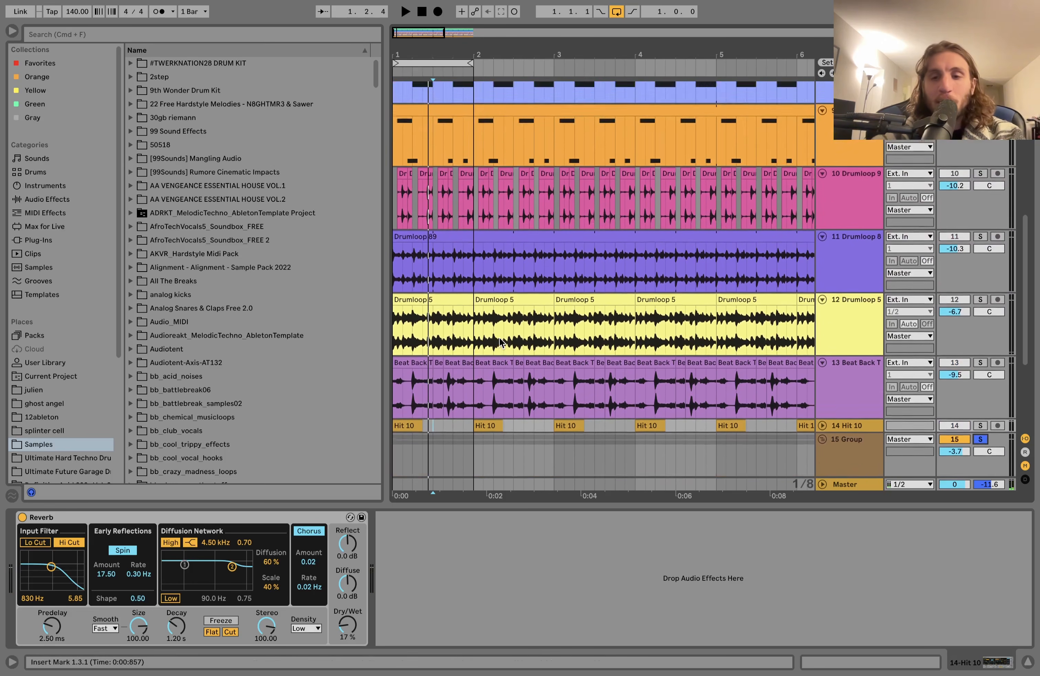
scroll(499, 337, down, 4)
click(864, 223)
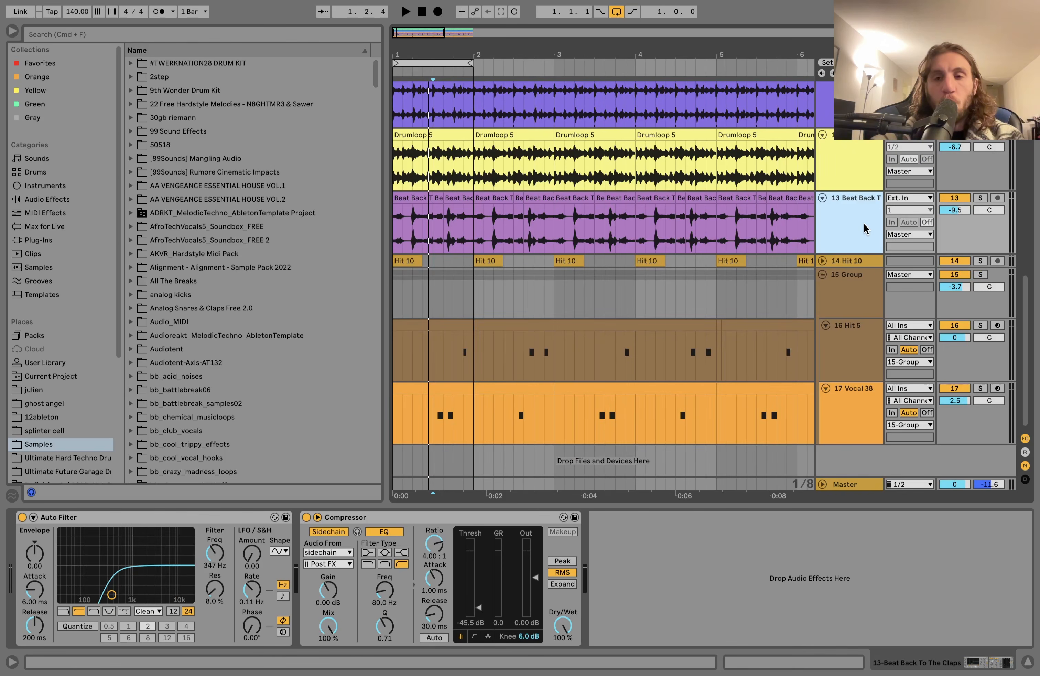
scroll(864, 223, up, 13)
shift+click(855, 121)
scroll(655, 191, down, 10)
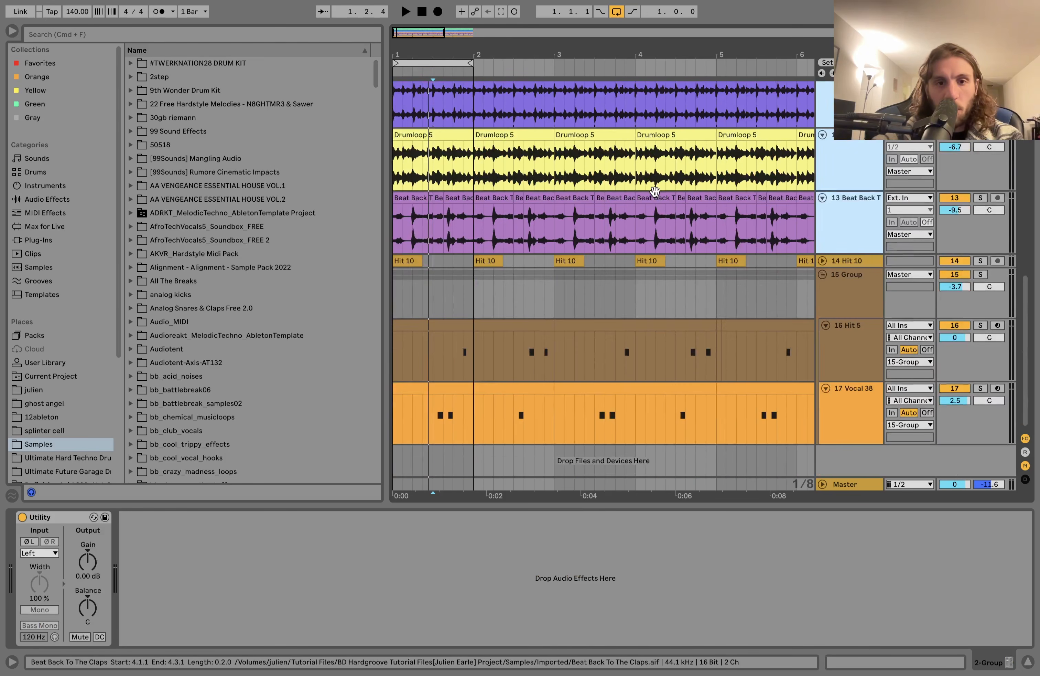
Try moving the Vocal 38 section between 1.3.1 and 1.4.3, play the result, and undo the move
scroll(465, 361, up, 5)
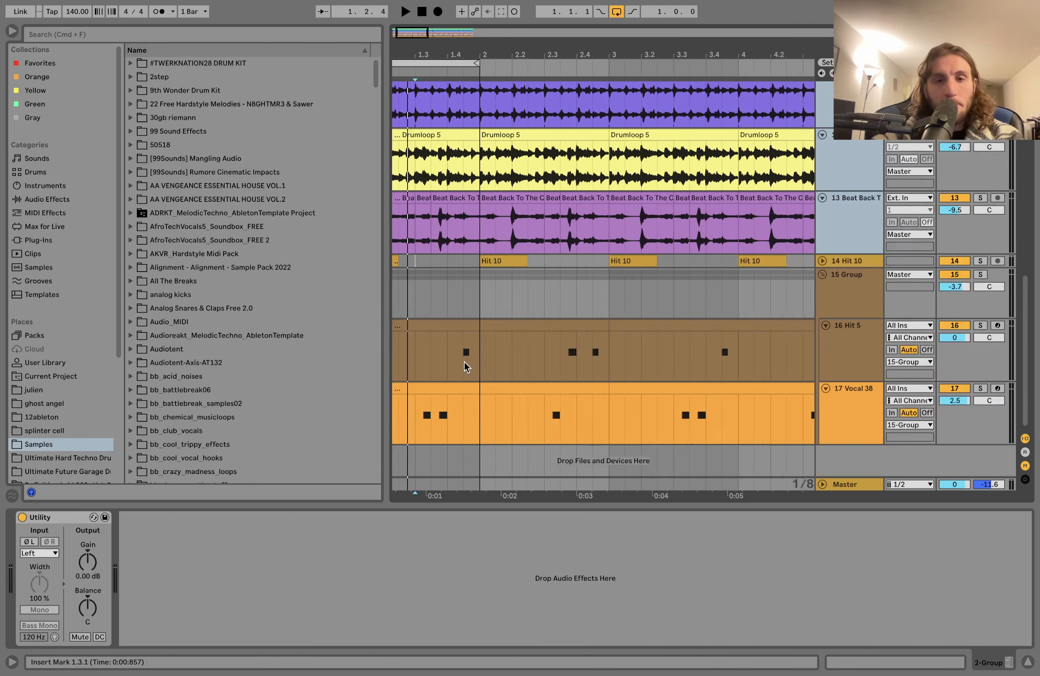
scroll(464, 361, left, 3)
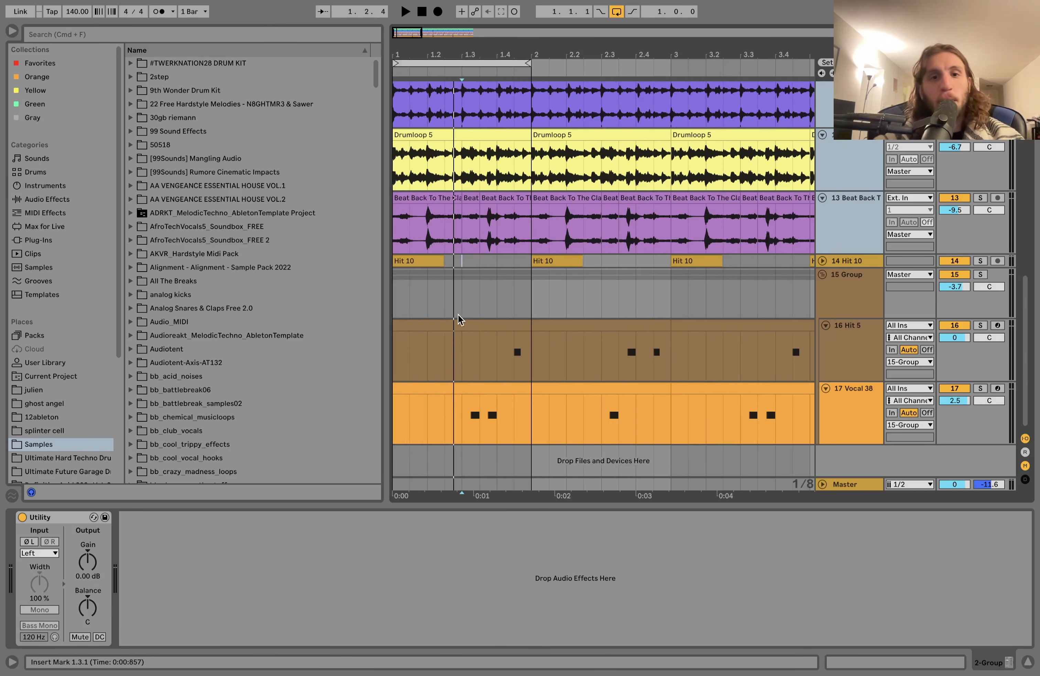
scroll(460, 271, up, 4)
scroll(484, 358, down, 4)
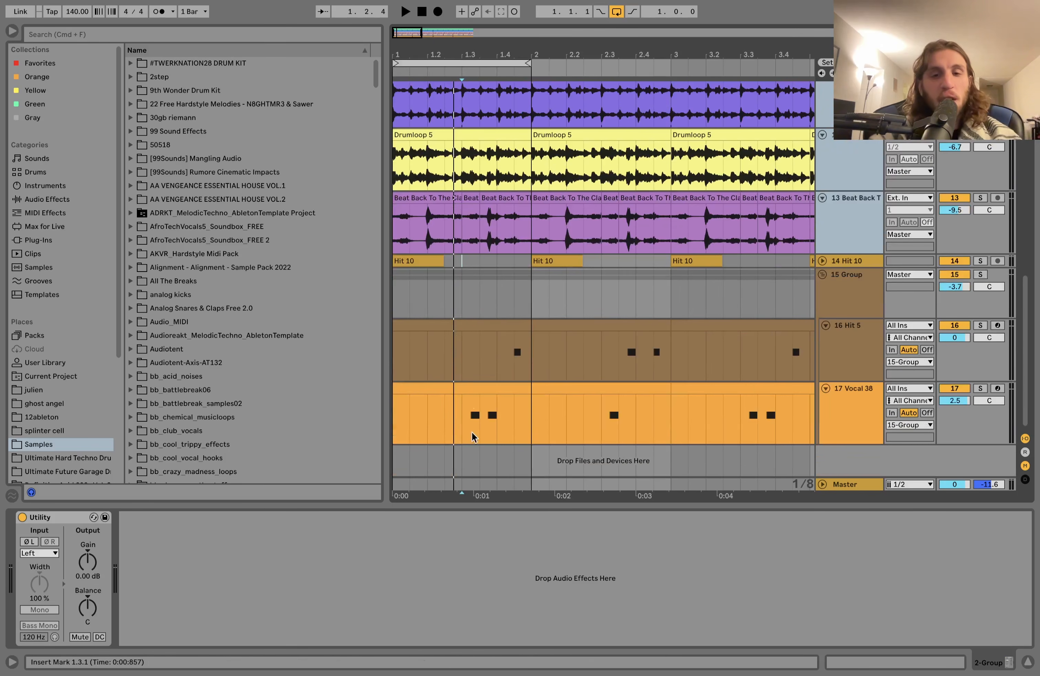
click(452, 431)
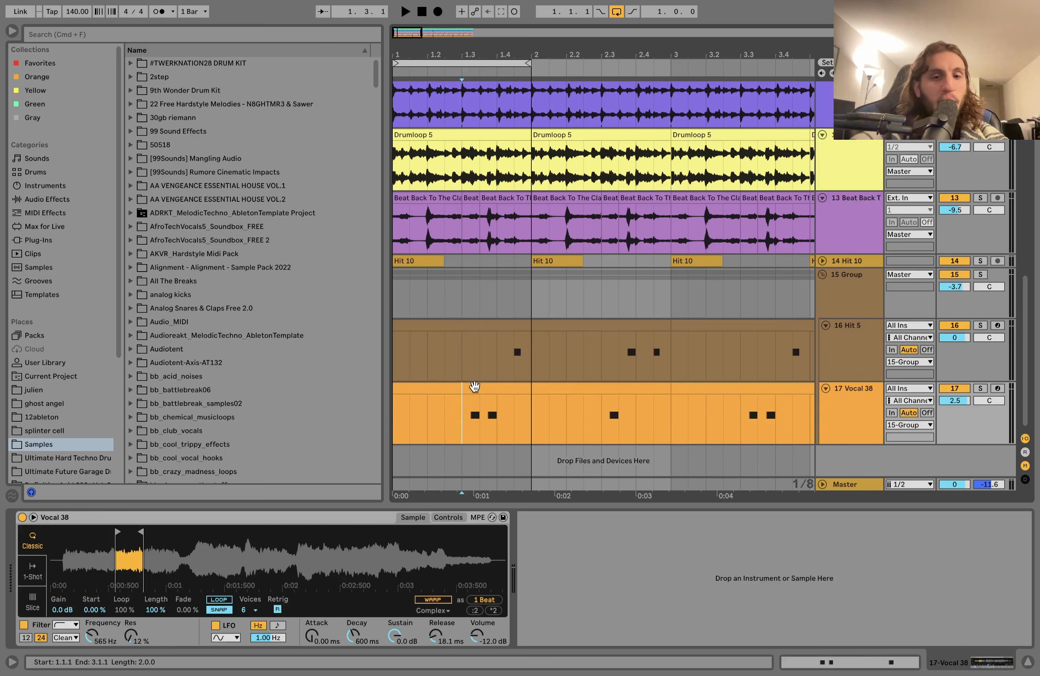
shift+click(511, 421)
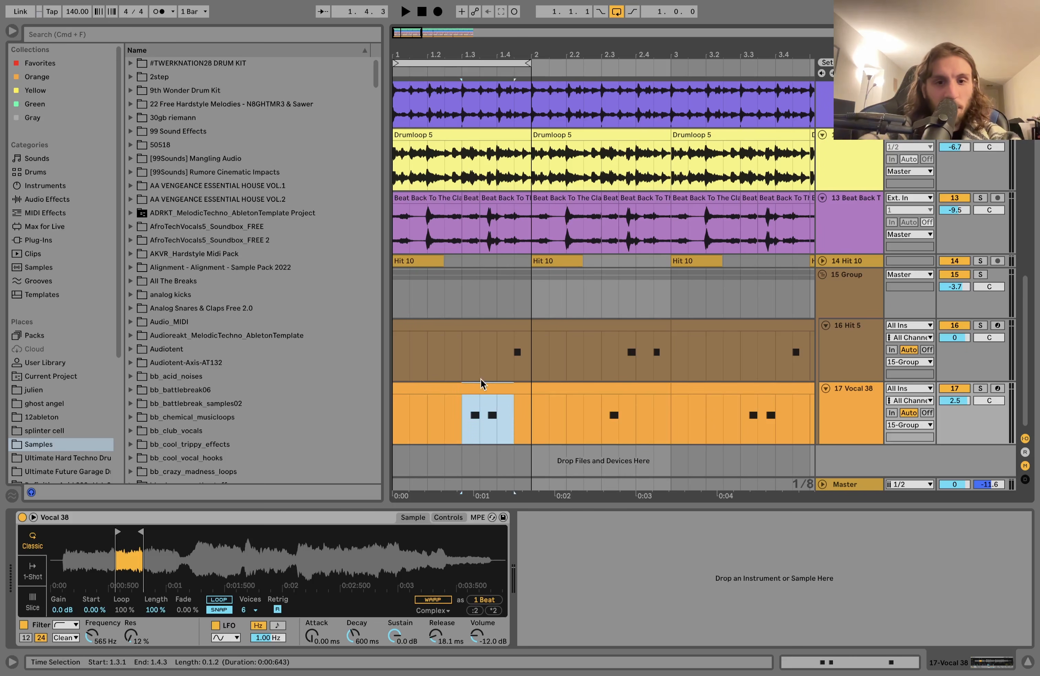
mouse_move(485, 387)
mouse_down()
mouse_move(528, 368)
mouse_move(573, 327)
mouse_up()
scroll(501, 387, up, 5)
click(426, 345)
key(space)
key(space)
key(super+z)
scroll(426, 346, down, 1)
key(super+z)
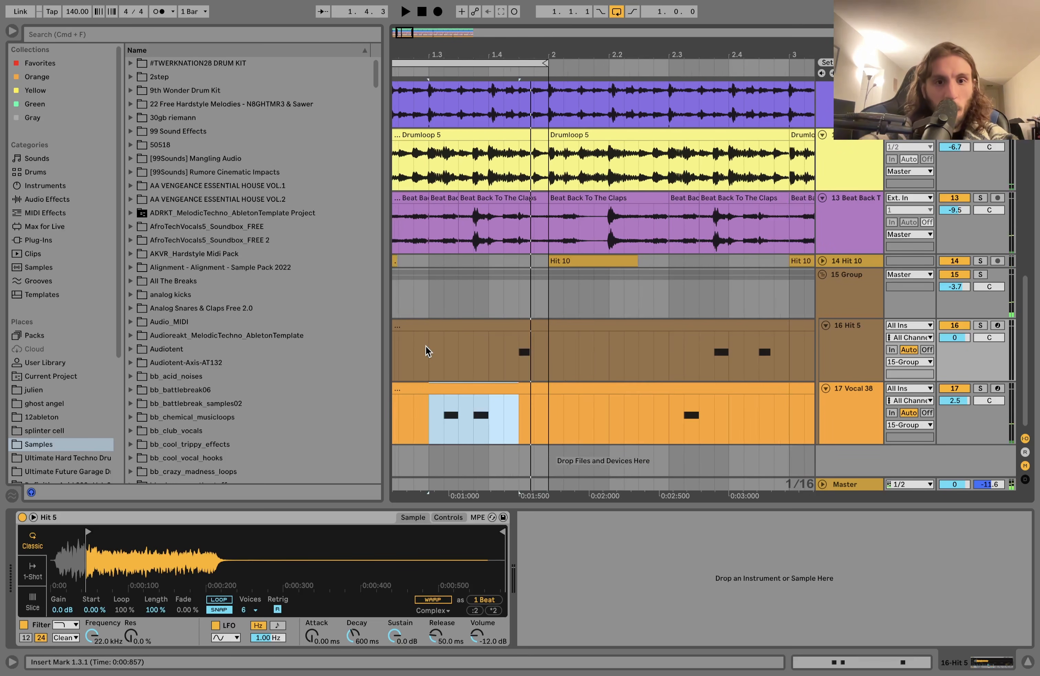
Play the full mix from 1.3.1 with the original Vocal 38 notes, and look over the Hit 5 and Vocal 38 patterns
scroll(426, 346, left, 1)
click(433, 350)
key(space)
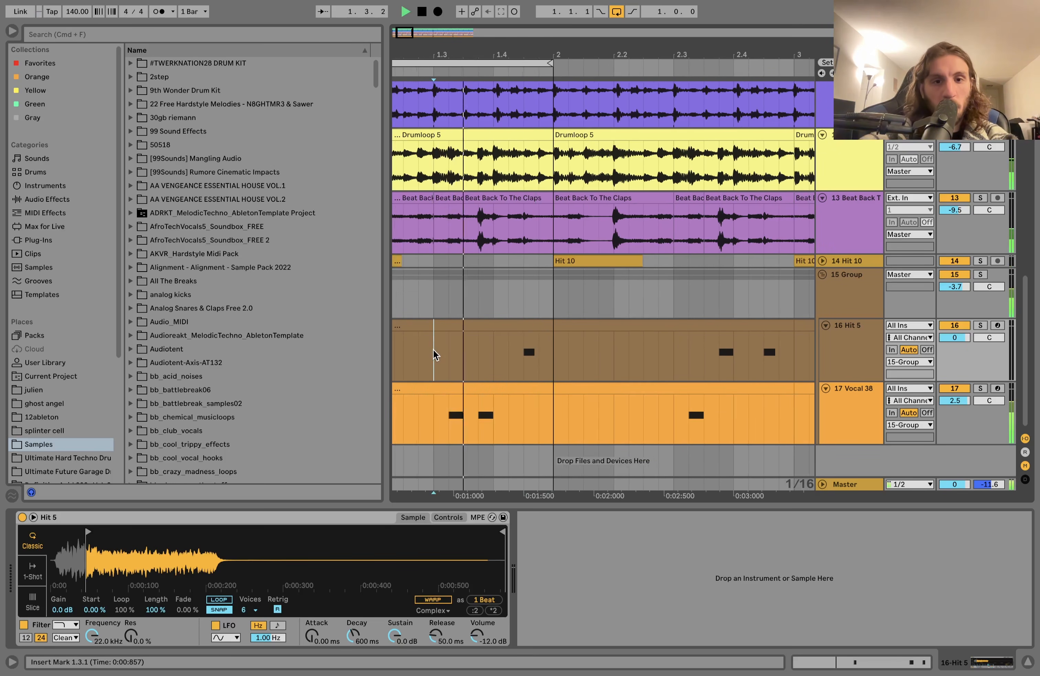
key(space)
scroll(433, 349, down, 2)
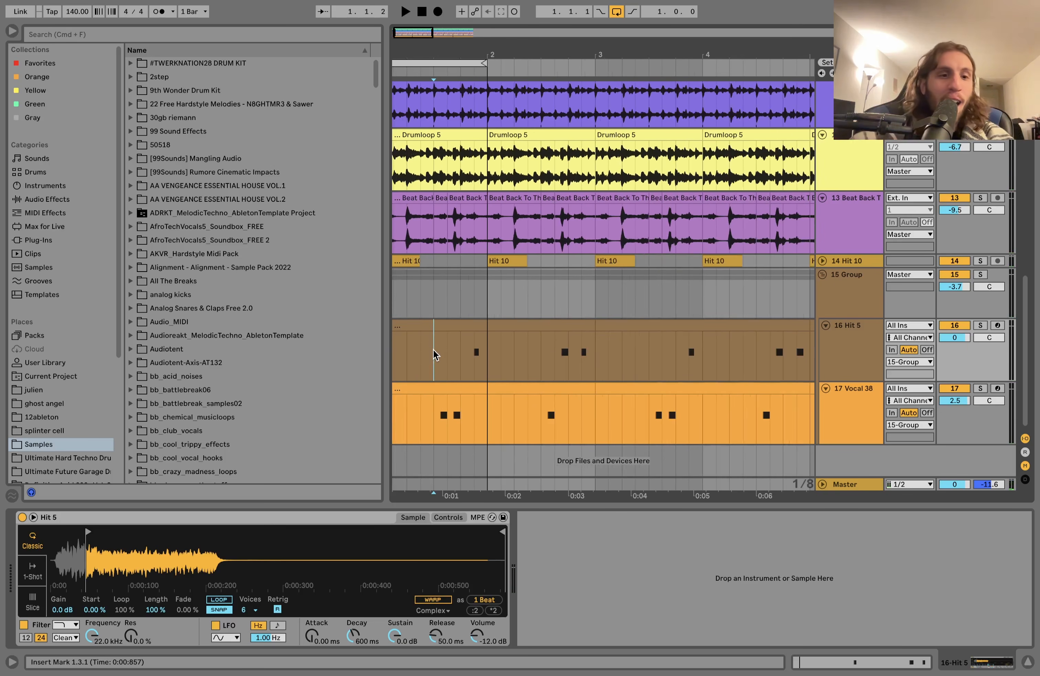
scroll(434, 349, up, 5)
scroll(433, 349, down, 5)
scroll(433, 350, left, 1)
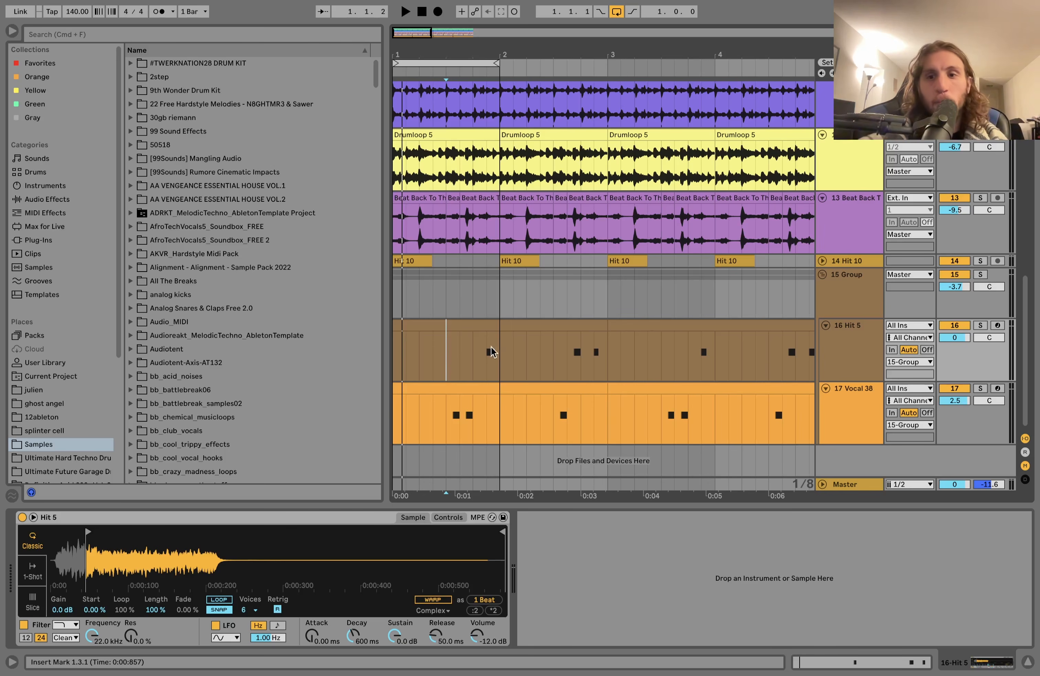
Solo Hit 5, show its Simpler, and play it from 1.4.3
click(981, 325)
click(839, 332)
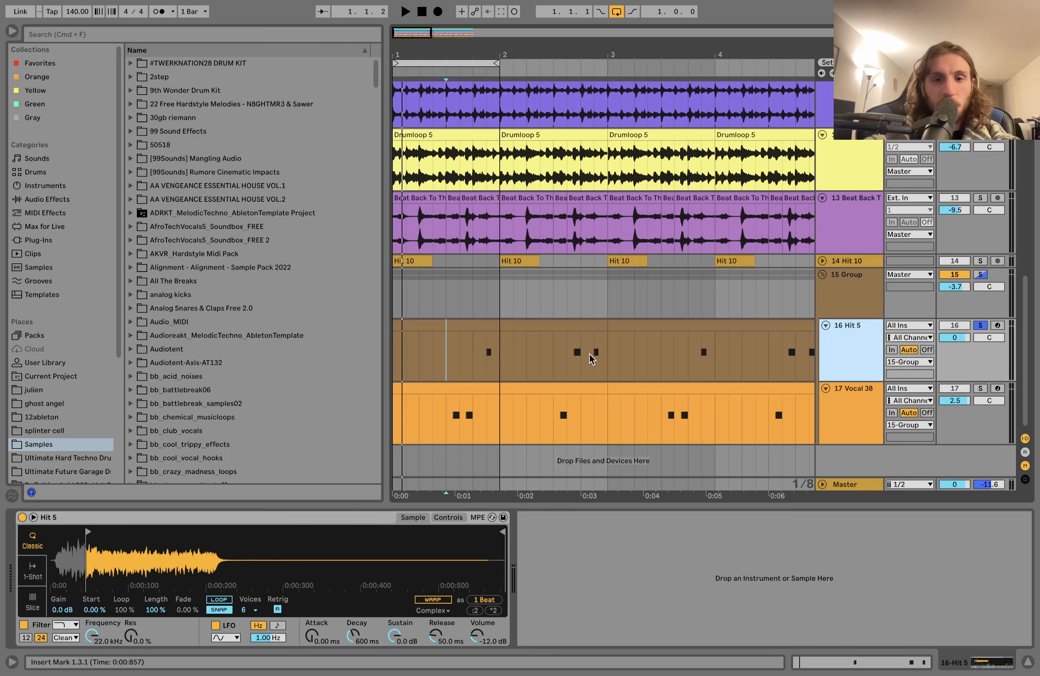
click(485, 354)
key(space)
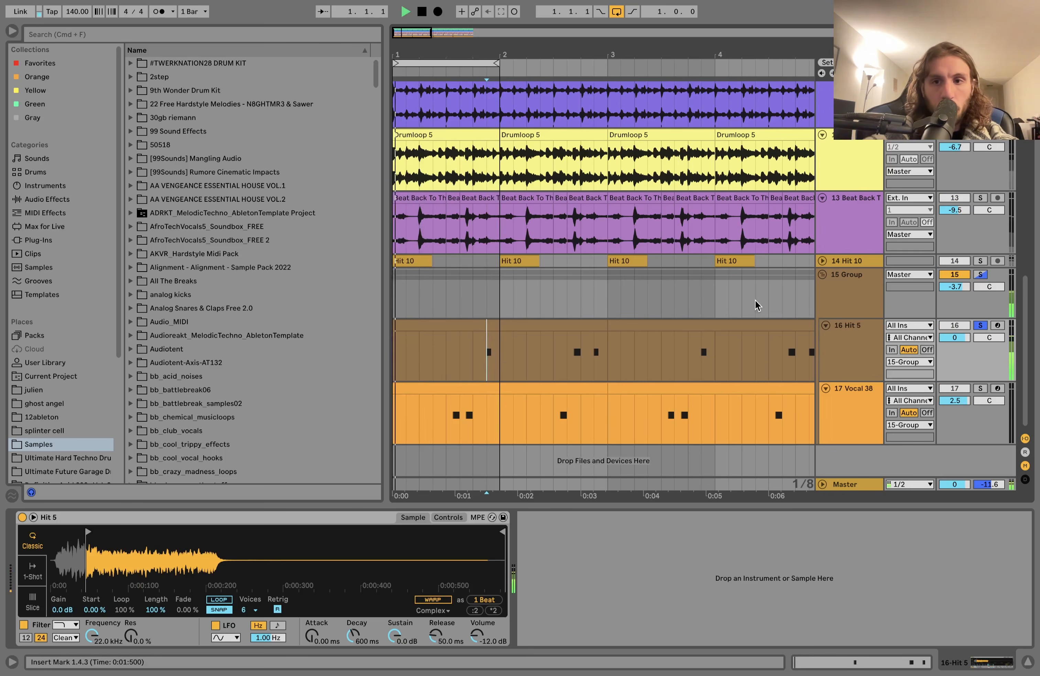
Solo Hit 10 together with Hit 5 and play the two hits in the looped bar
click(981, 260)
key(space)
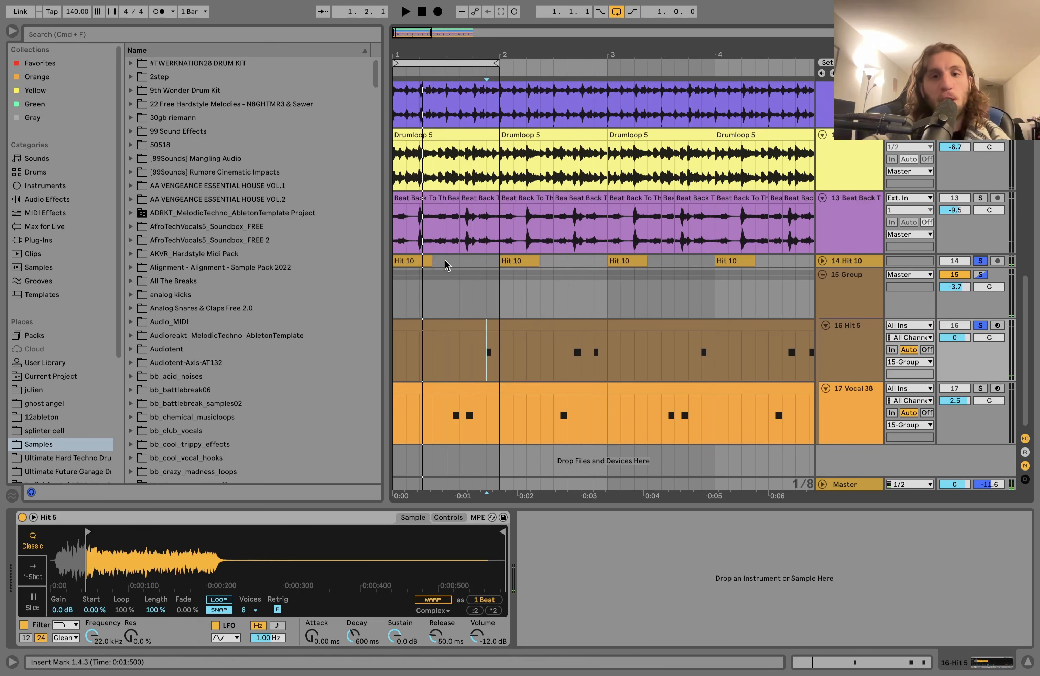
key(space)
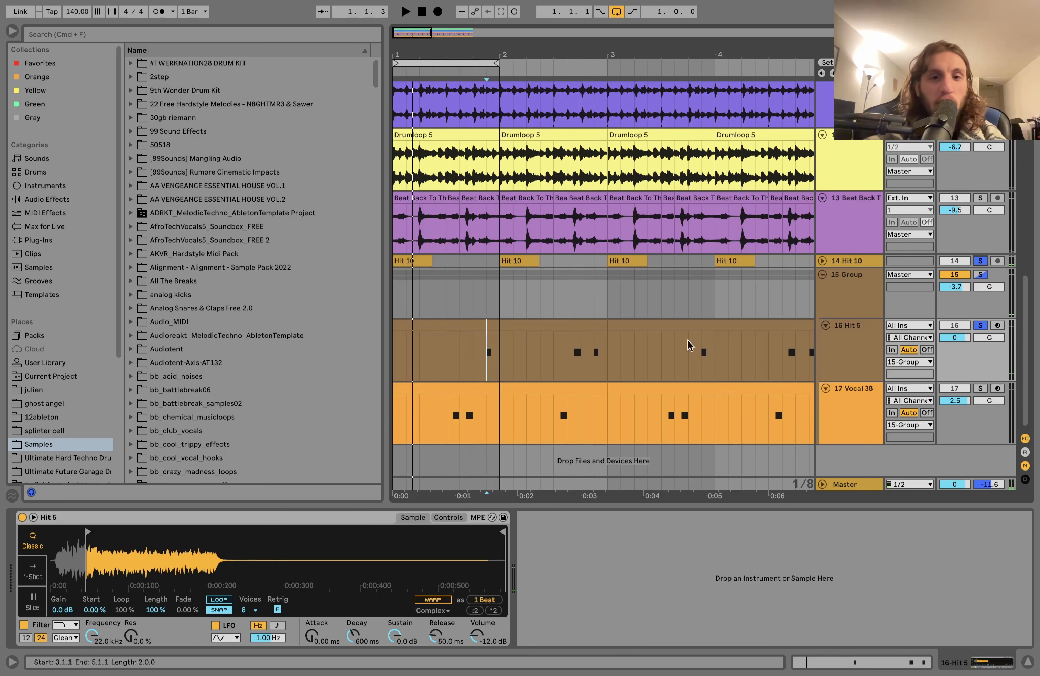
Solo Vocal 38 on its own, show its Simpler, and play it repeatedly from 1.3.1
click(981, 388)
click(444, 408)
key(space)
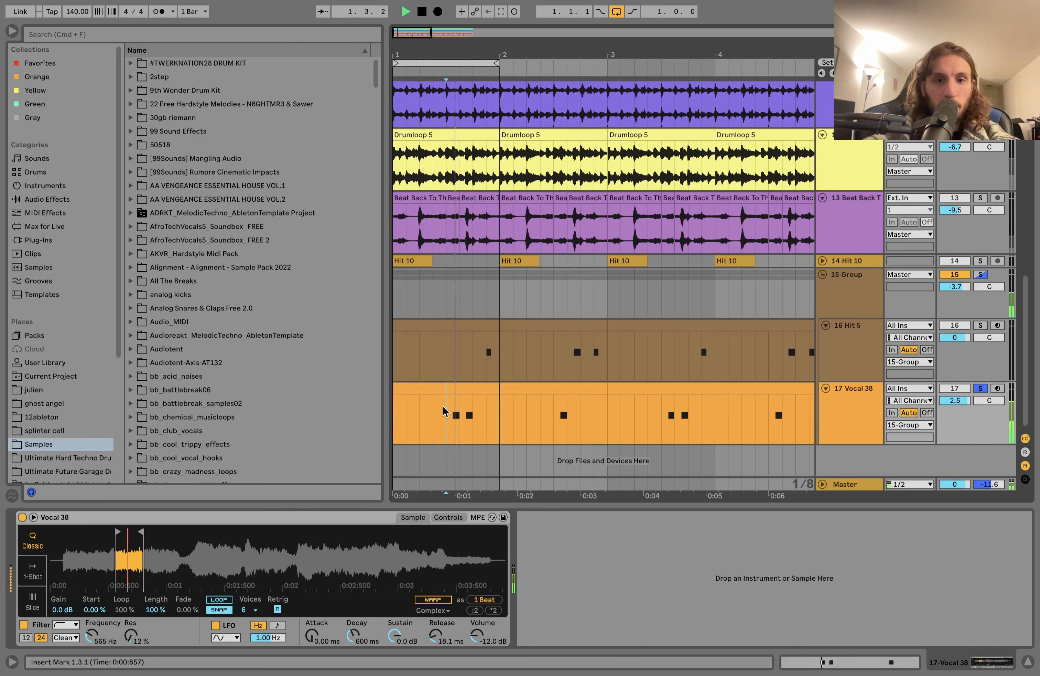
key(space)
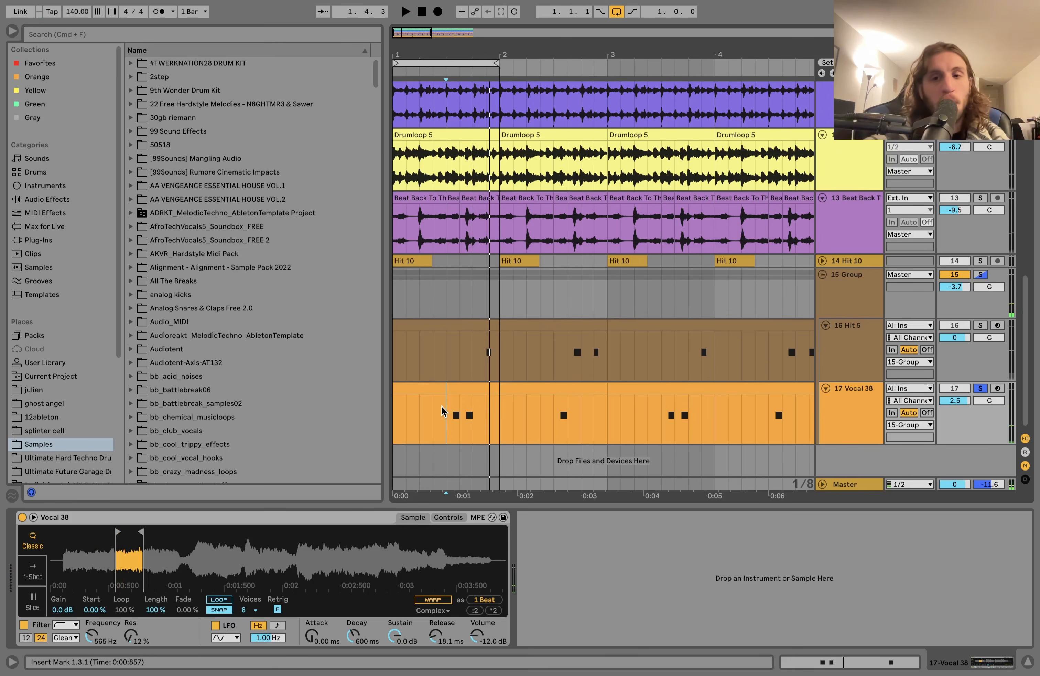
key(space)
key(space)
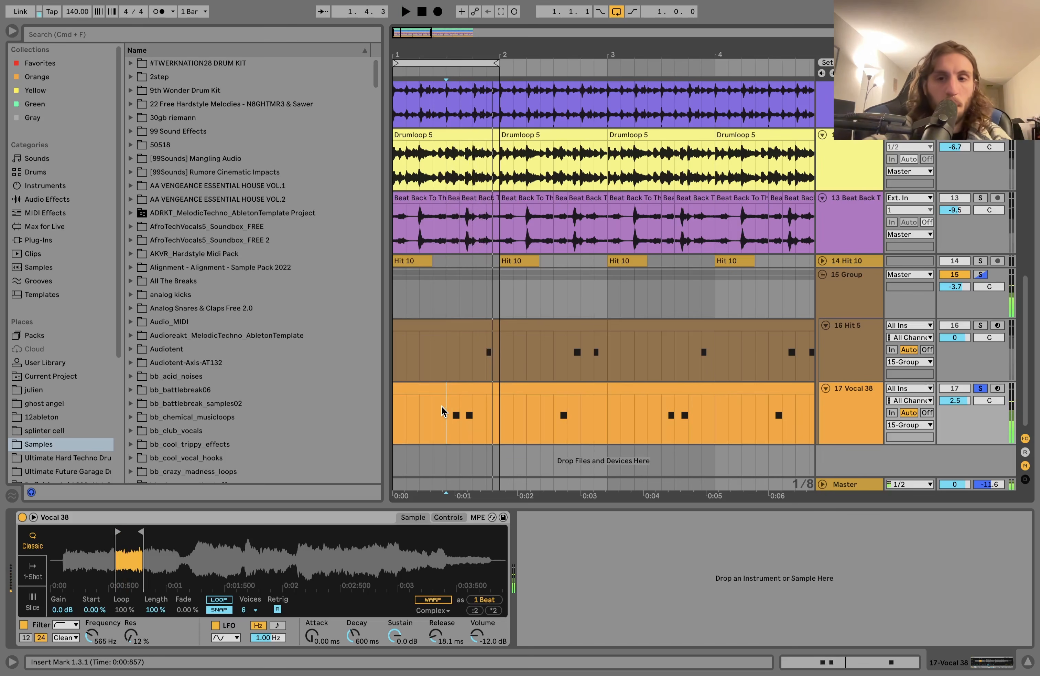
key(space)
key(space)
Show the Delay, Reverb and Compressor on 15 Group, and play the full mix with nothing soloed
click(851, 285)
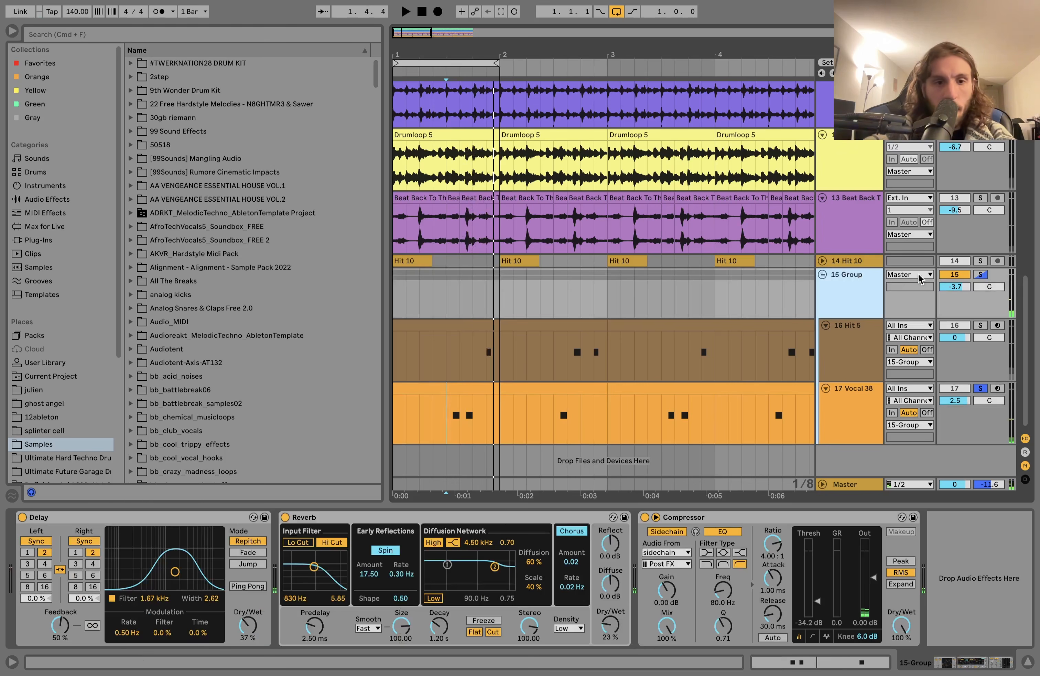
click(981, 275)
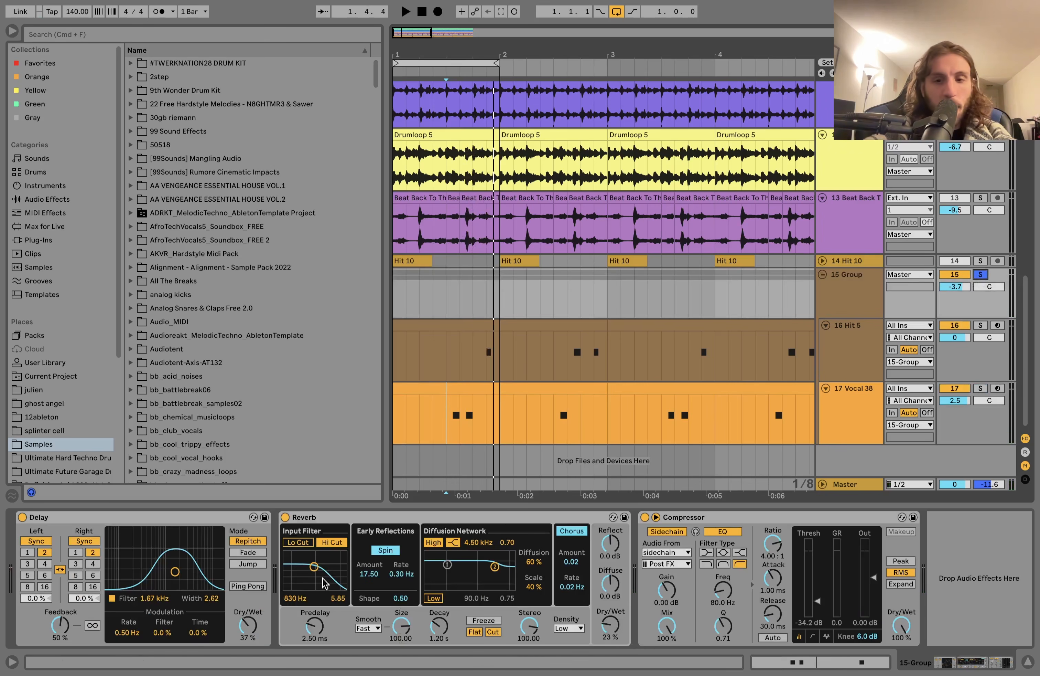
click(981, 275)
key(space)
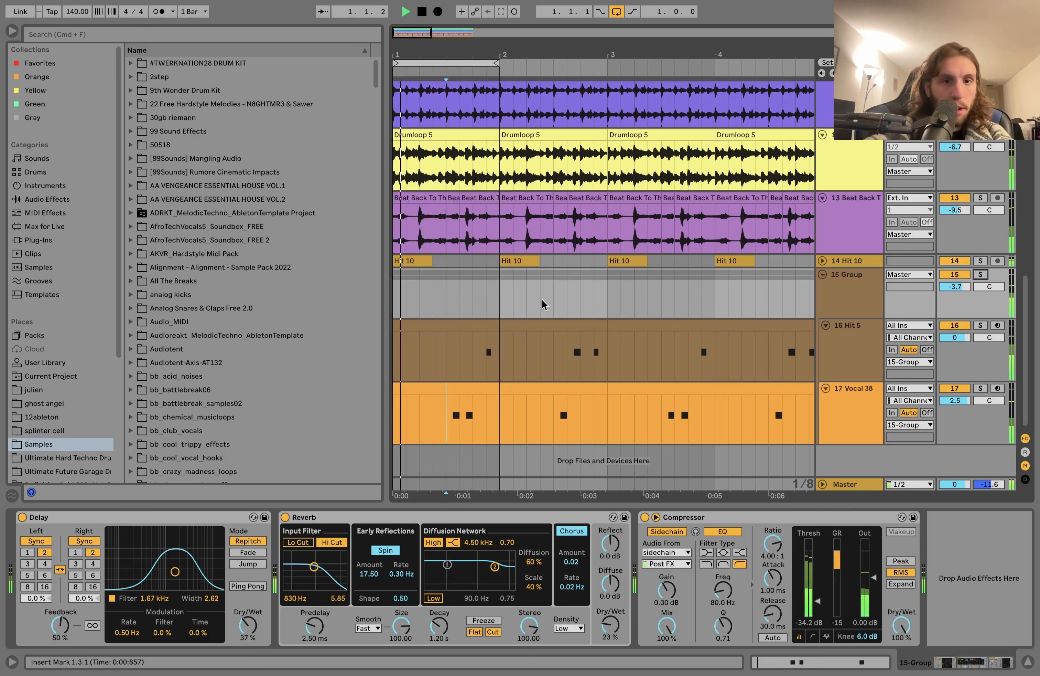
Turn off the arrangement loop during playback, stop at bar 3, and show the full eight-bar arrangement
click(616, 12)
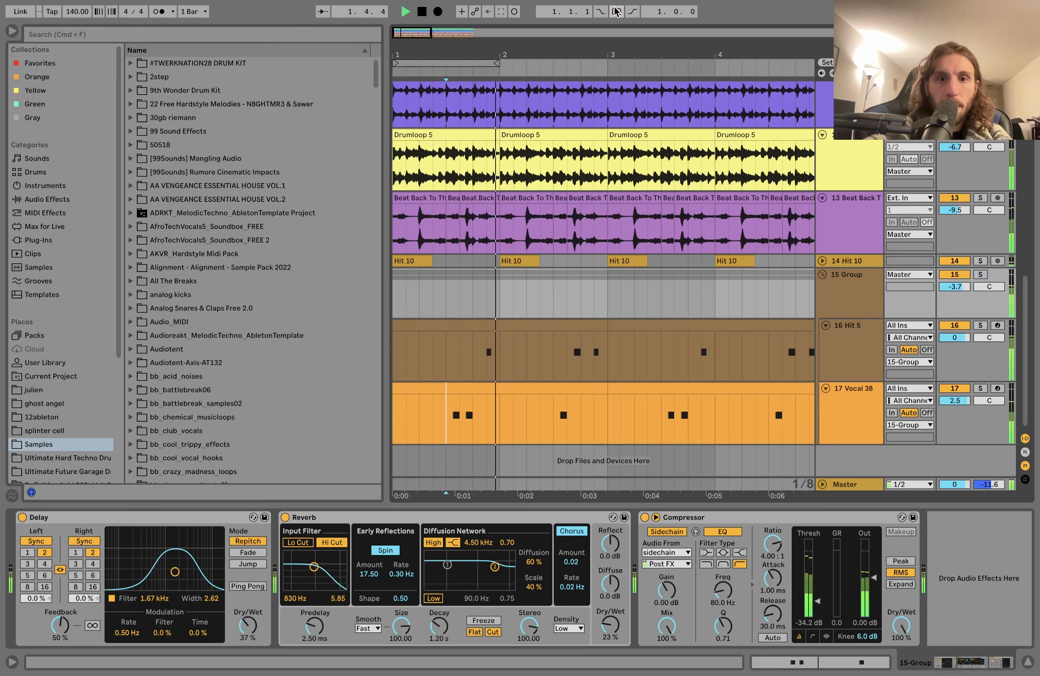
click(611, 250)
key(space)
scroll(605, 280, down, 3)
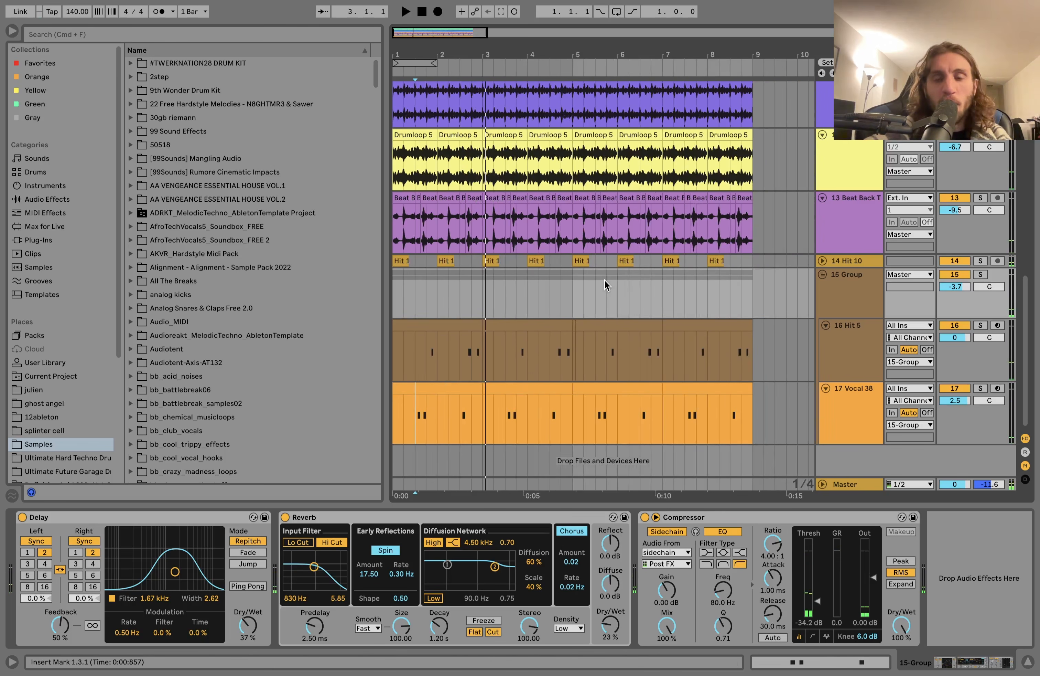
Fold all tracks and groups in the arrangement, and select the 2 Group lane from 1.1.1 to 9.1.1
scroll(605, 279, up, 2)
scroll(605, 280, up, 2)
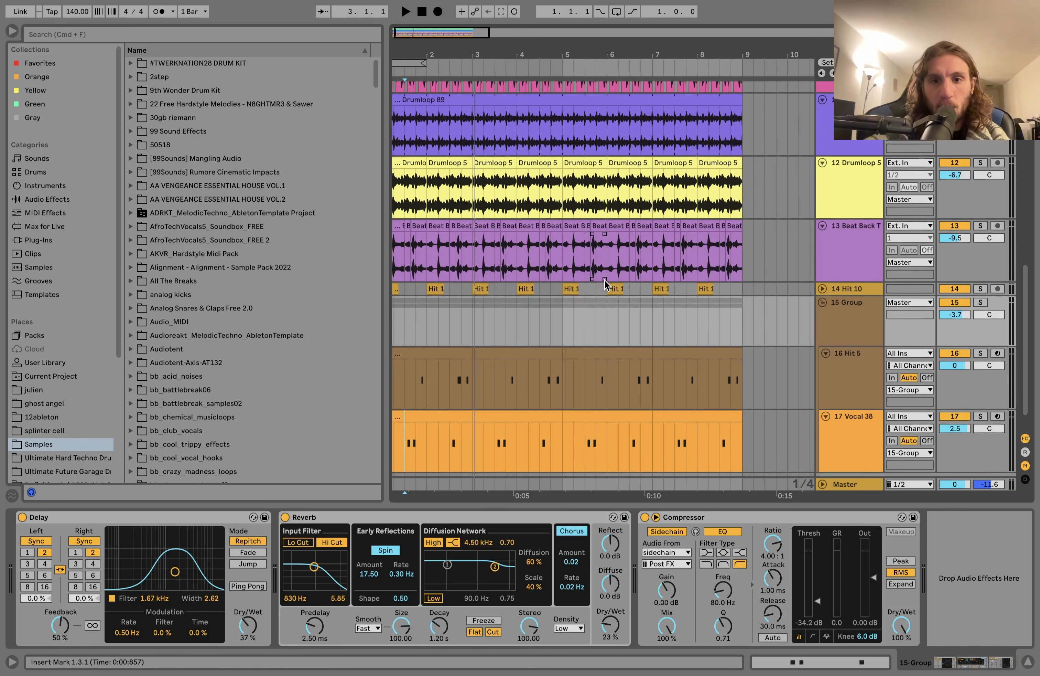
scroll(605, 280, up, 12)
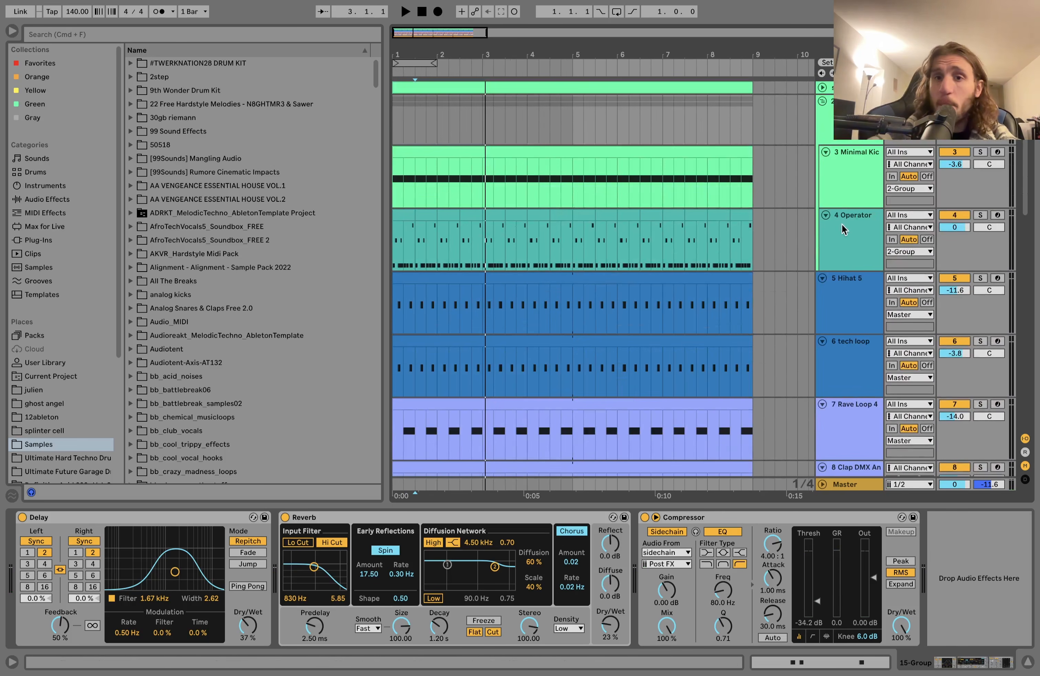
click(850, 118)
key(super+a)
key(u)
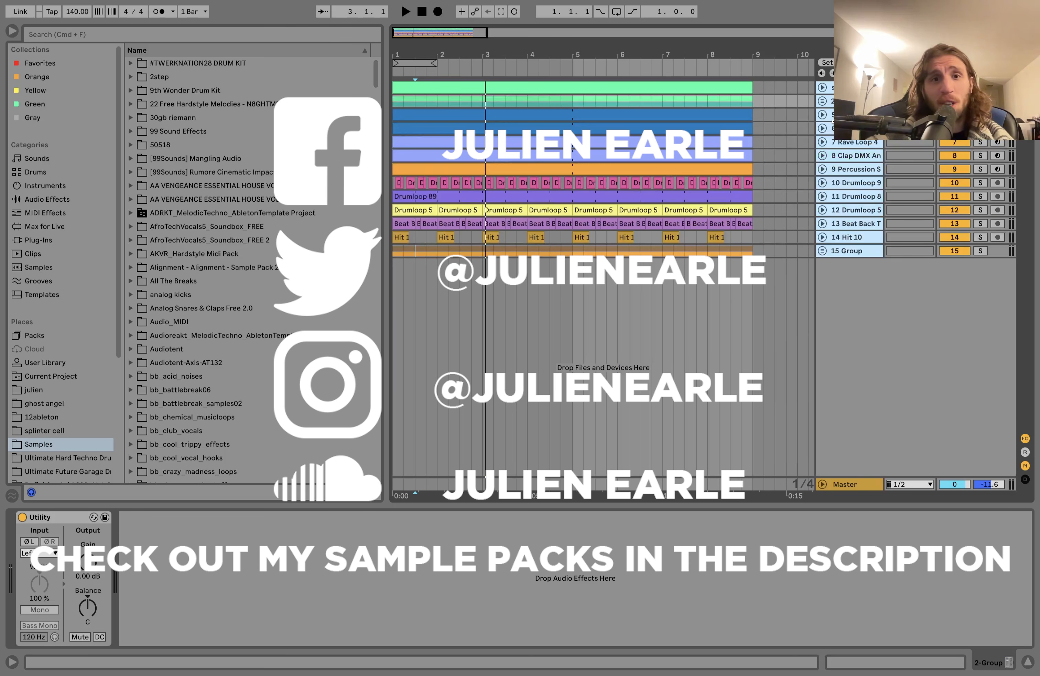
drag(394, 97, 750, 102)
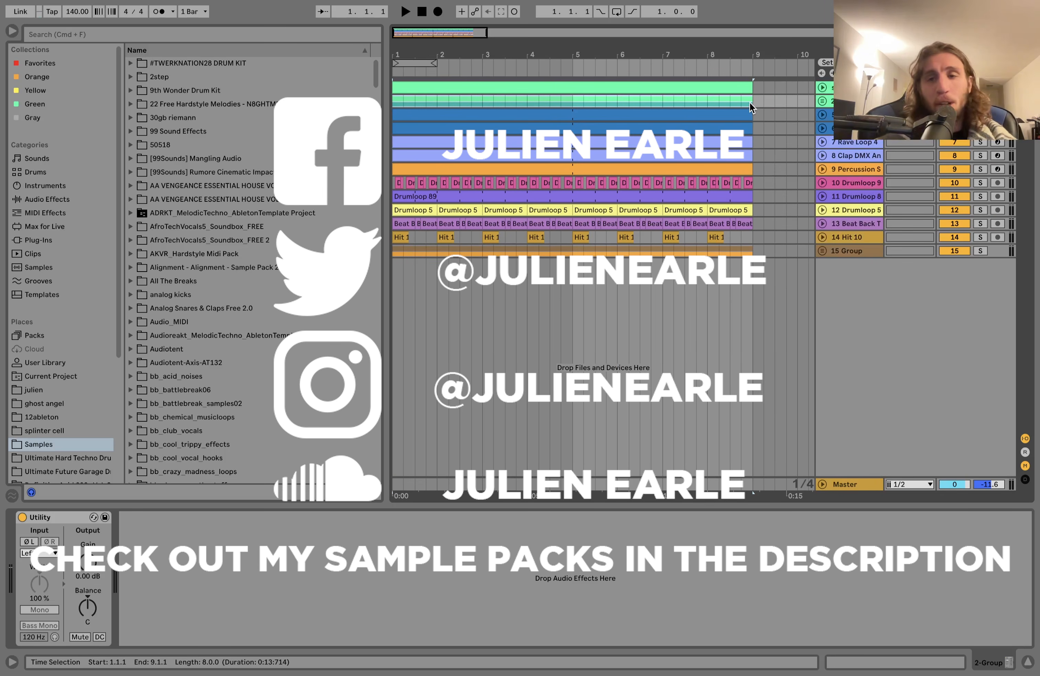